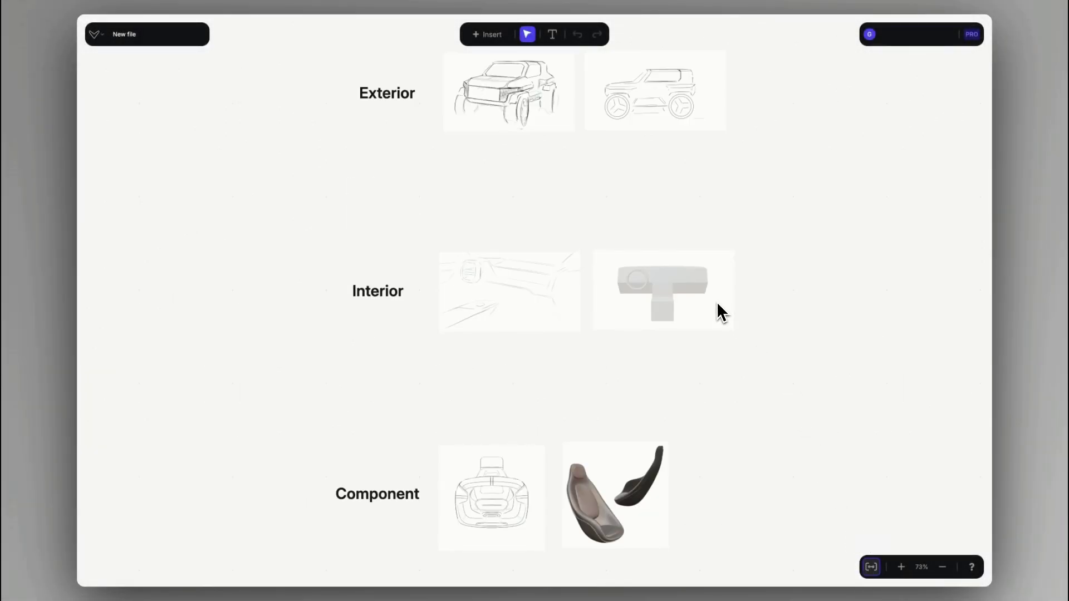
# Select the front-angle Exterior sketch on the canvas and fit all boards into view
pyautogui.scroll(-1, 716, 302)
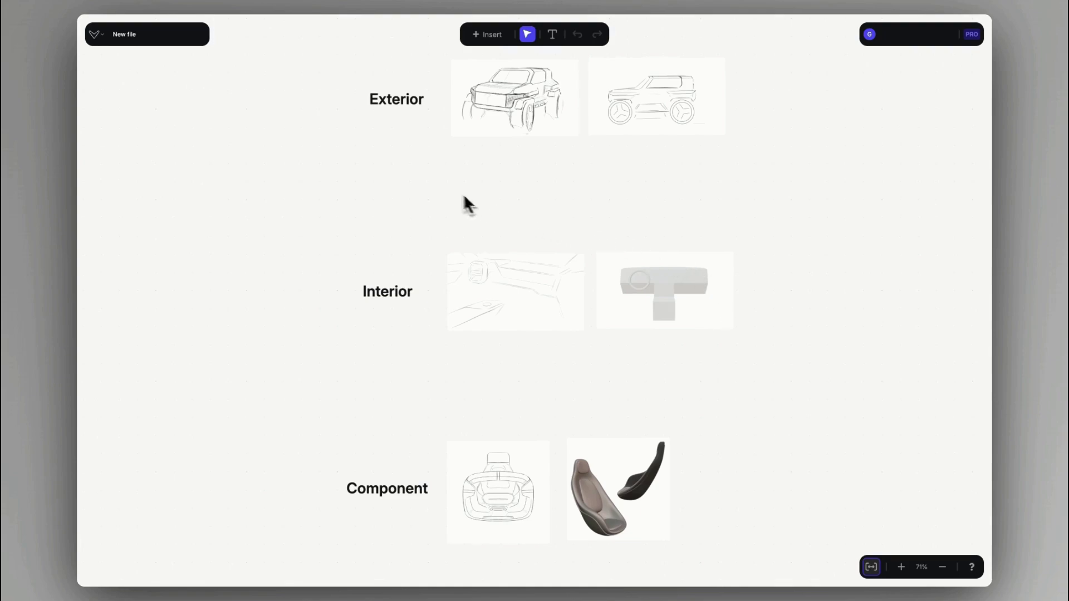
pyautogui.click(390, 105)
pyautogui.click(402, 214)
pyautogui.click(489, 100)
pyautogui.scroll(2, 490, 112)
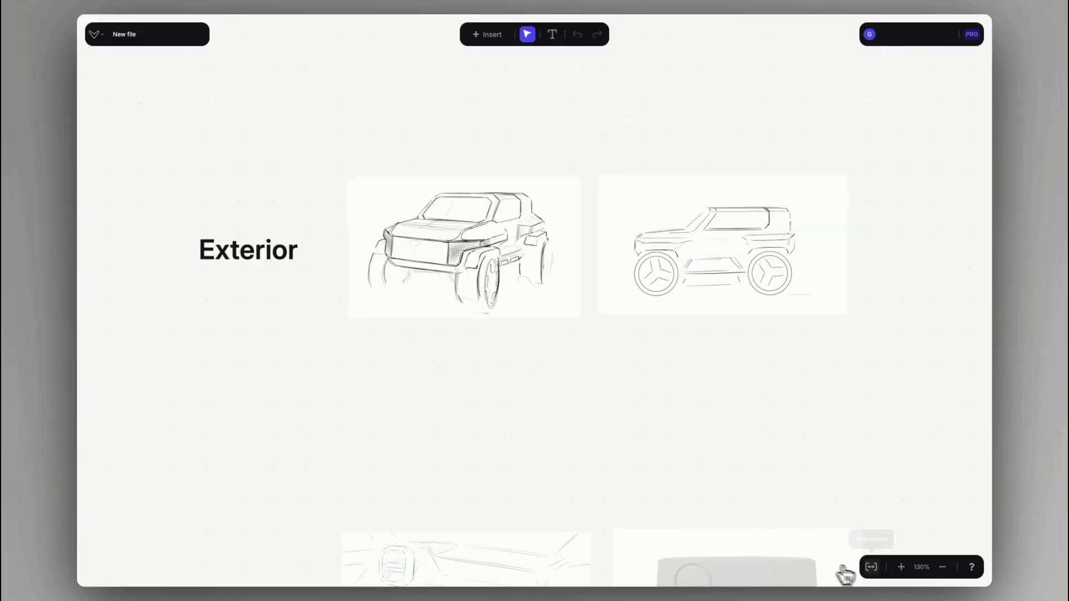
pyautogui.click(871, 566)
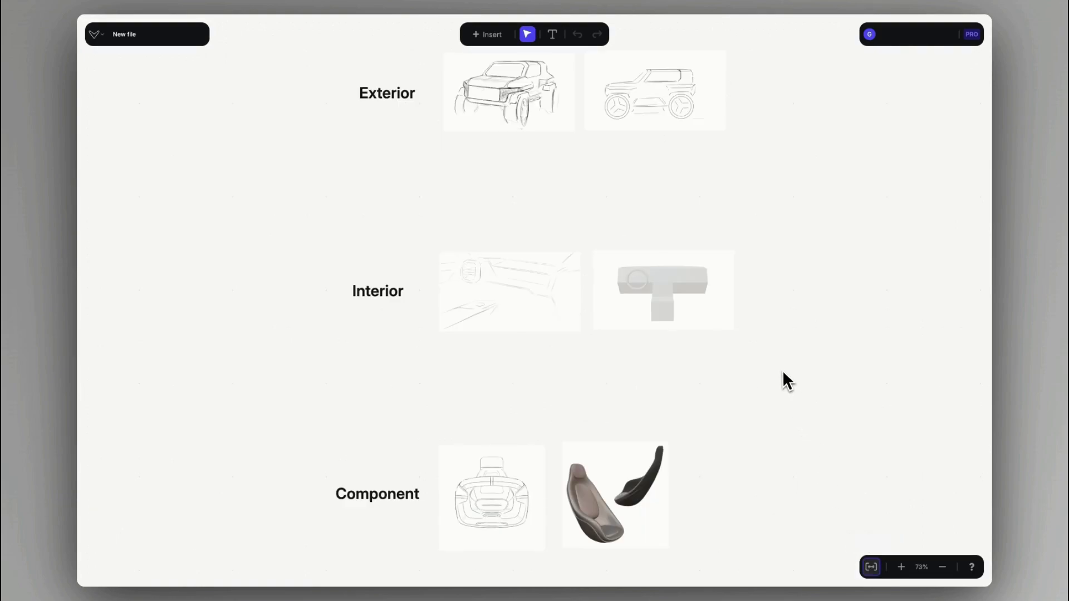
# Reselect the front-angle Exterior sketch and open it in the image editor
pyautogui.scroll(-1, 718, 312)
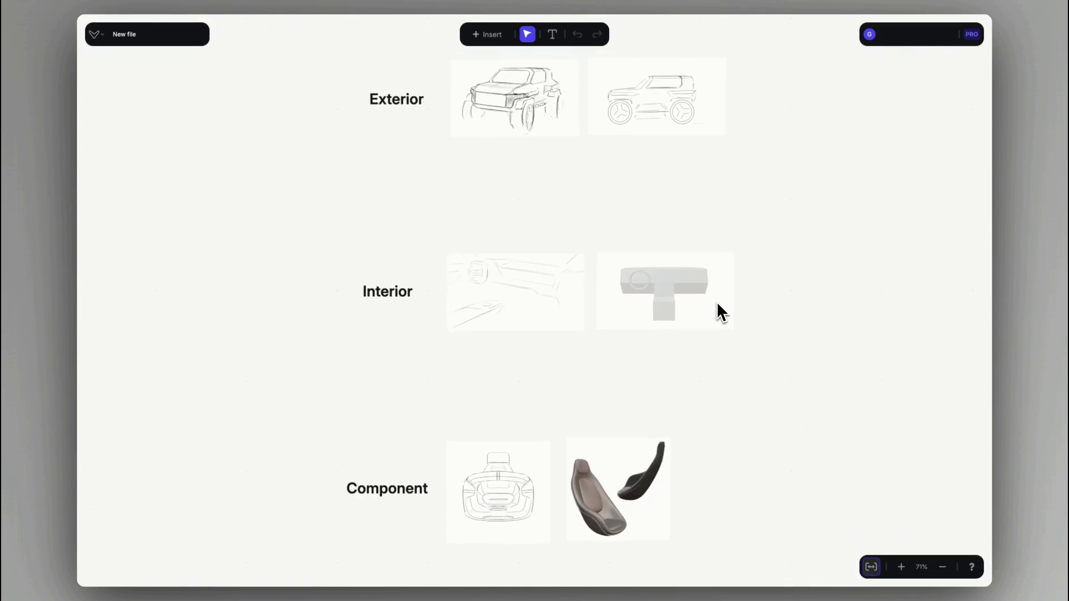
pyautogui.click(384, 112)
pyautogui.click(399, 212)
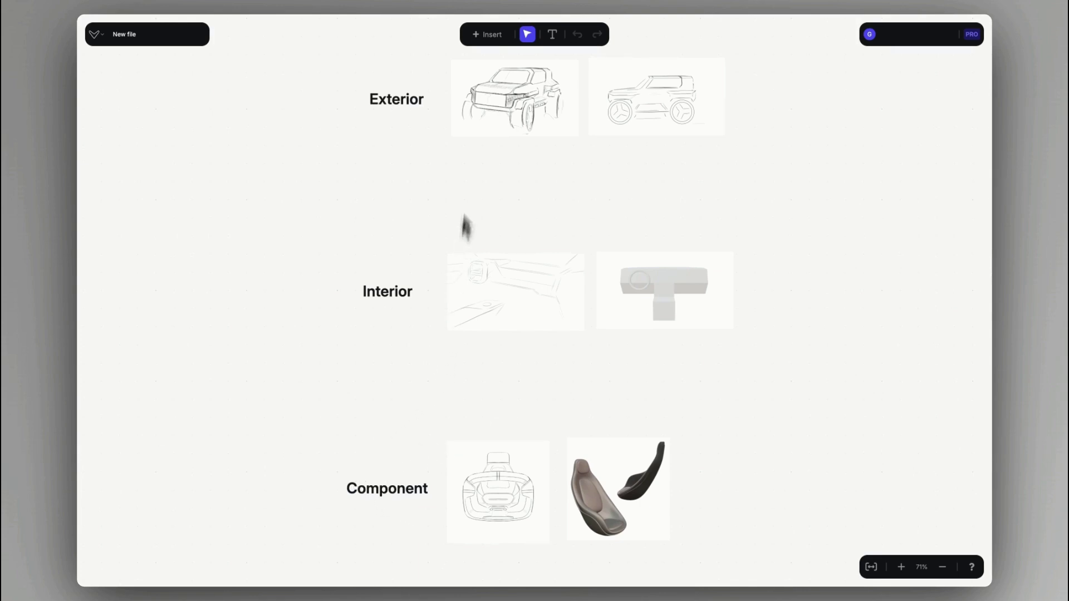
pyautogui.click(489, 100)
pyautogui.scroll(5, 490, 105)
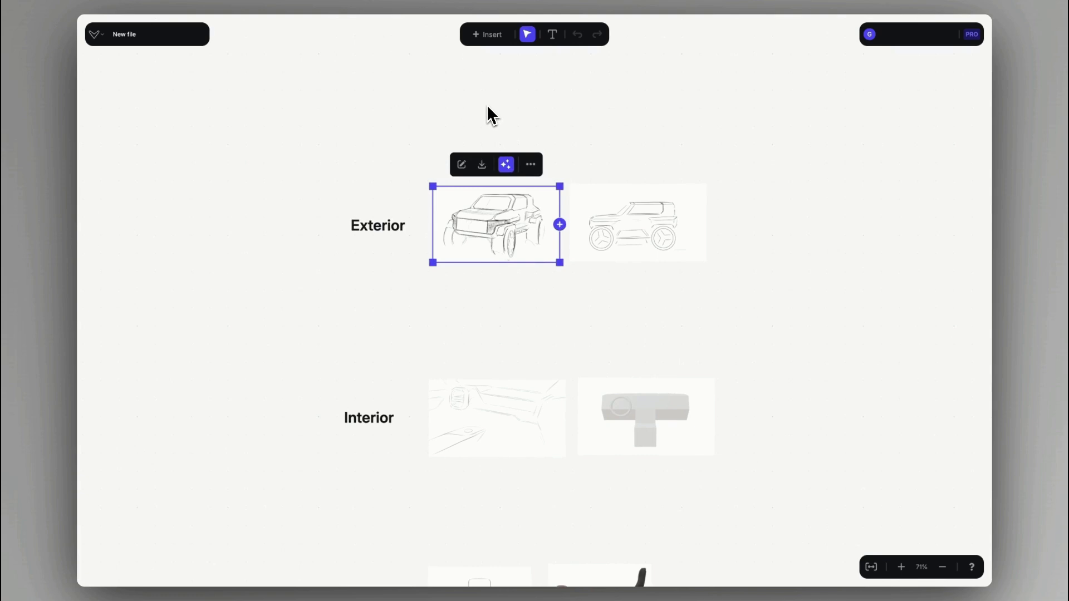
pyautogui.scroll(5, 488, 108)
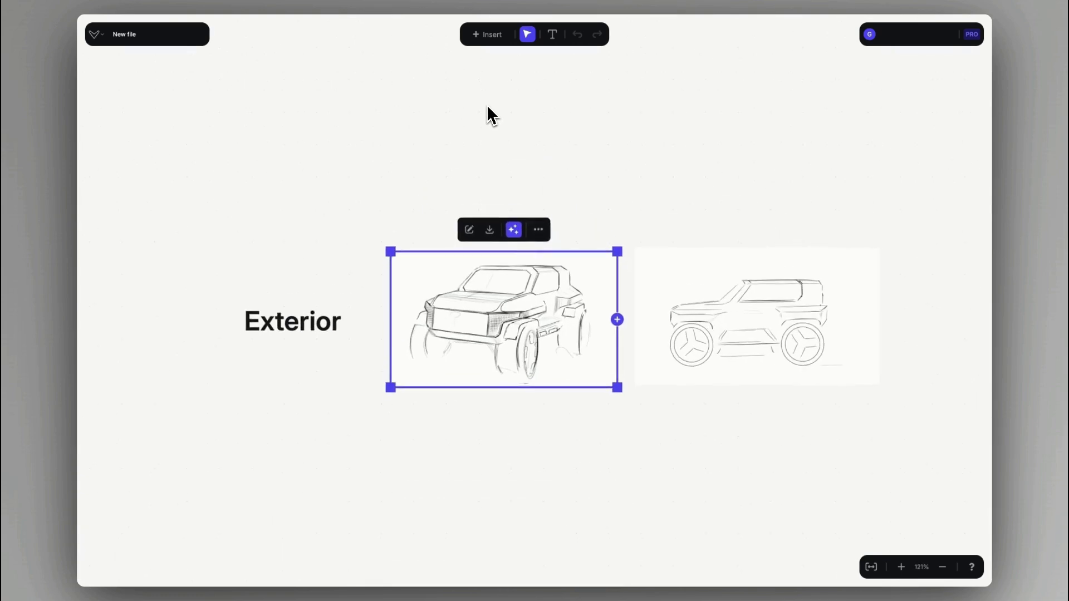
pyautogui.doubleClick(513, 329)
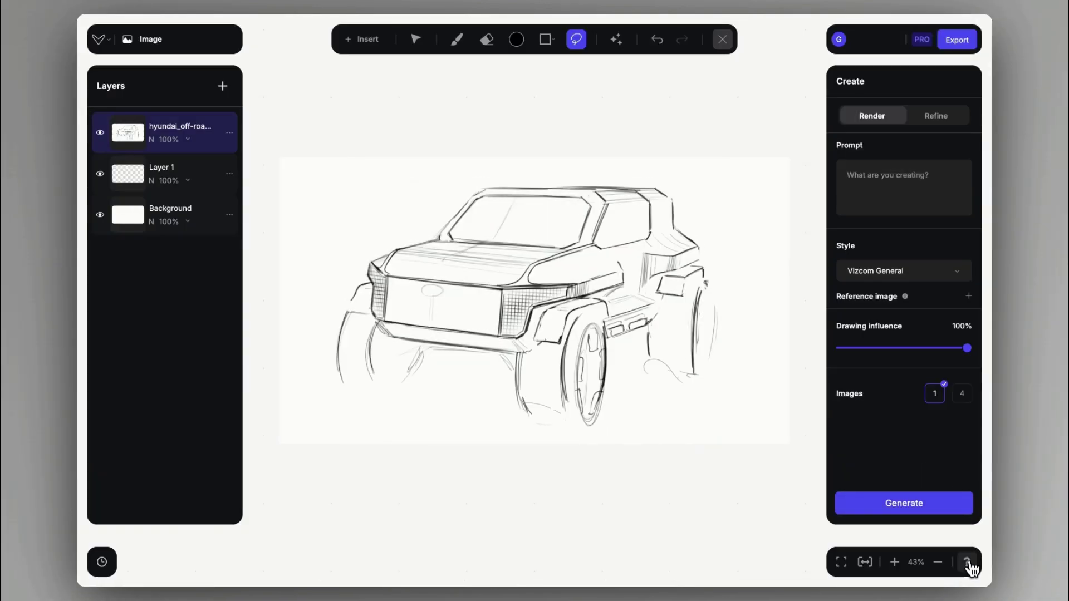
# Show the keyboard shortcuts list, then restore the top sketch layer to 100% opacity
pyautogui.click(970, 561)
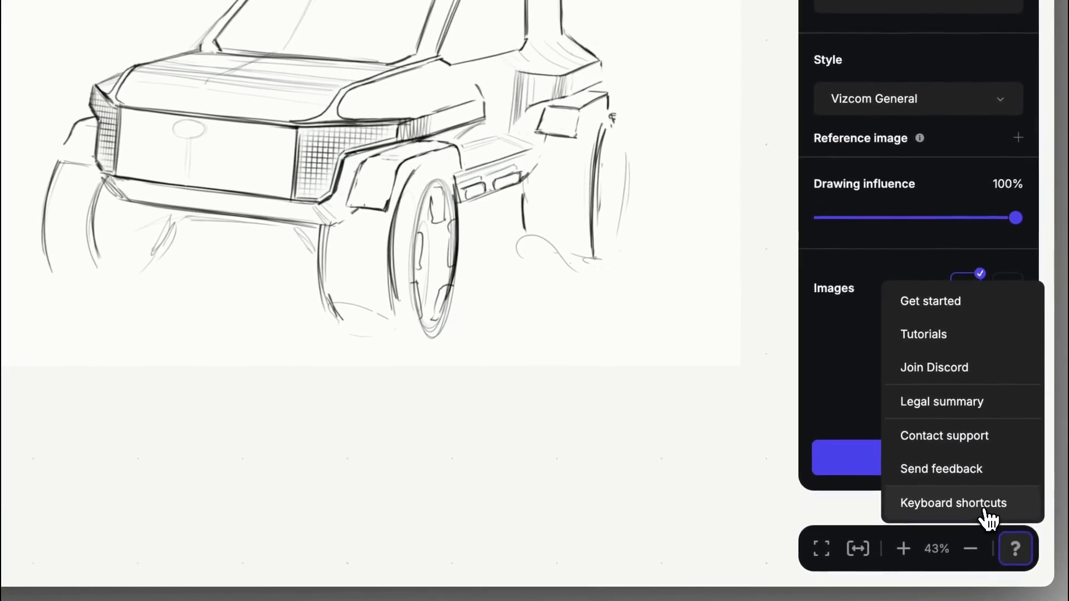
pyautogui.click(963, 523)
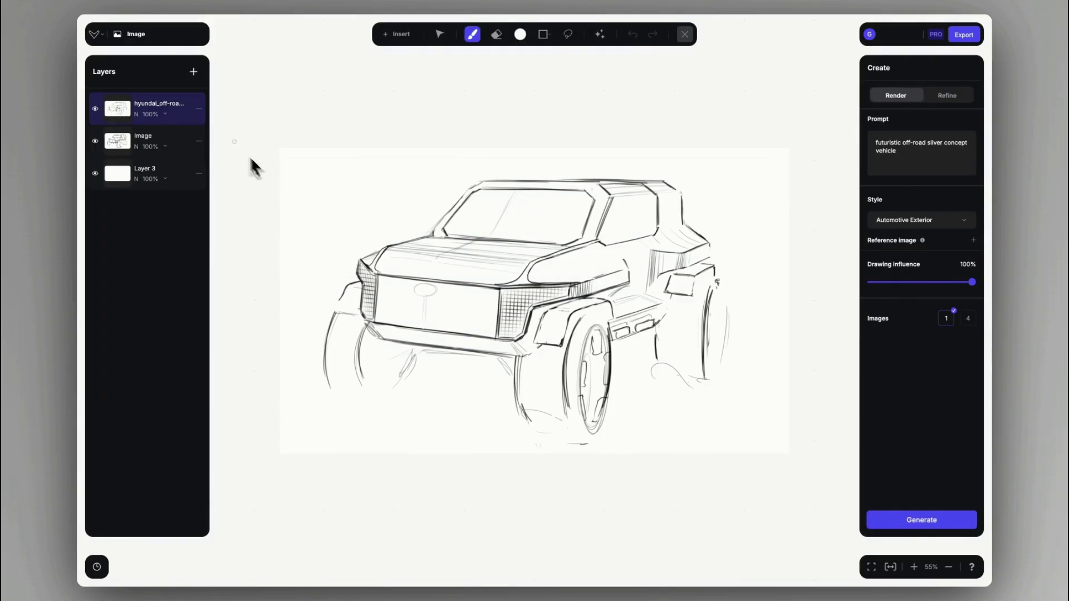
pyautogui.click(149, 114)
pyautogui.click(125, 163)
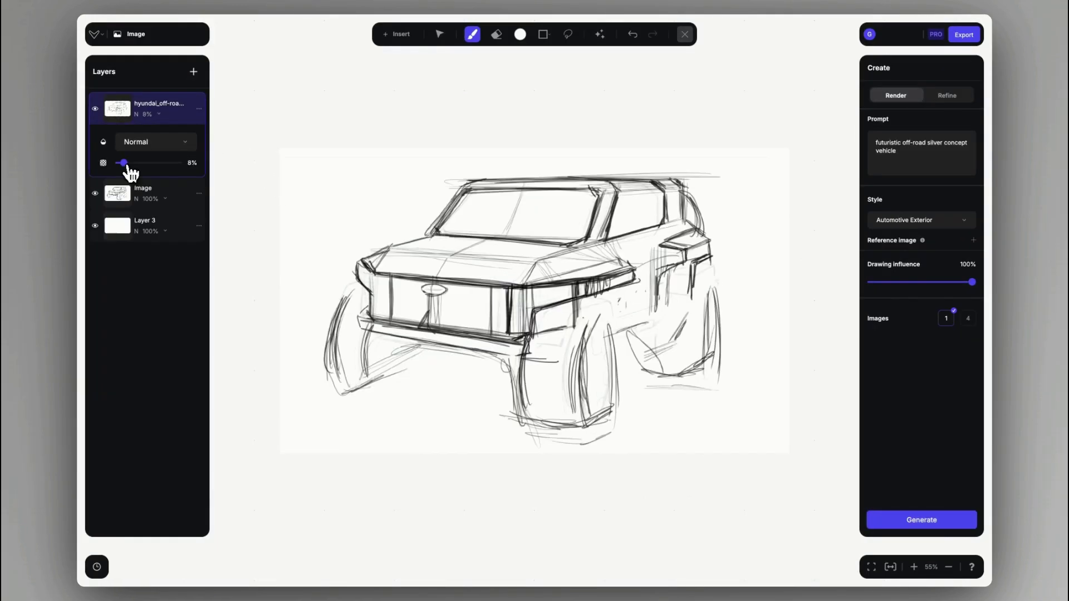
pyautogui.moveTo(126, 164); pyautogui.dragTo(170, 167)
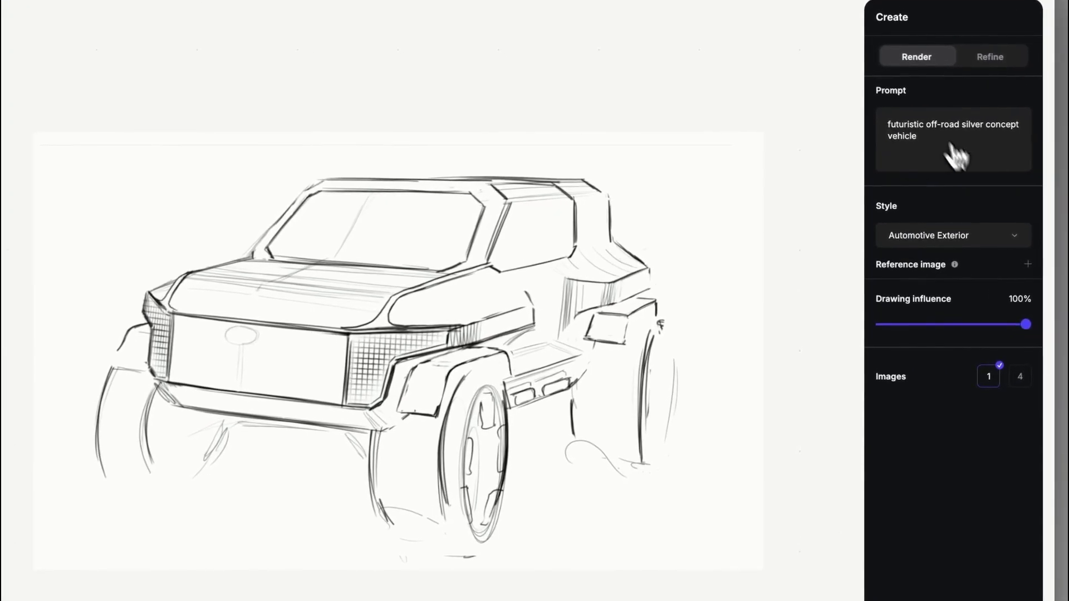
# Keep the Automotive Exterior style, set Images to 4, and generate the renders
pyautogui.click(959, 239)
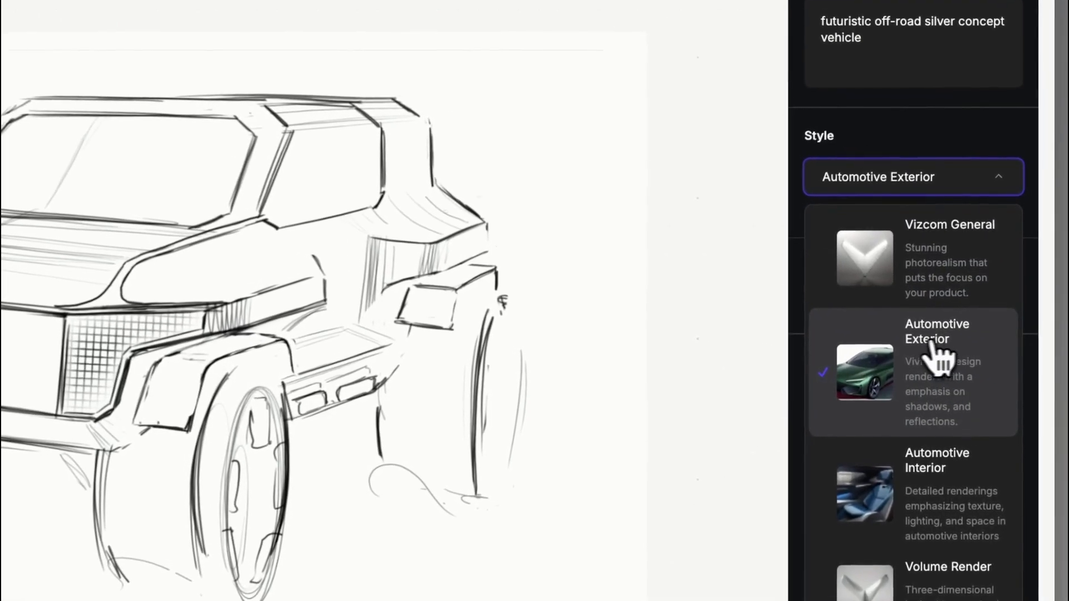
pyautogui.click(933, 359)
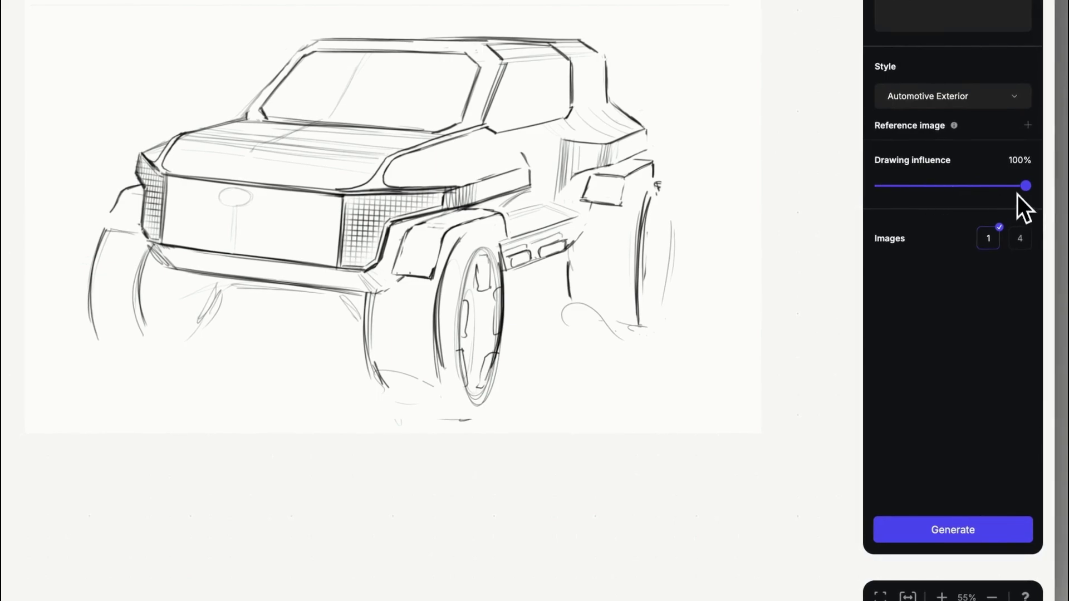
pyautogui.click(1020, 239)
pyautogui.click(954, 528)
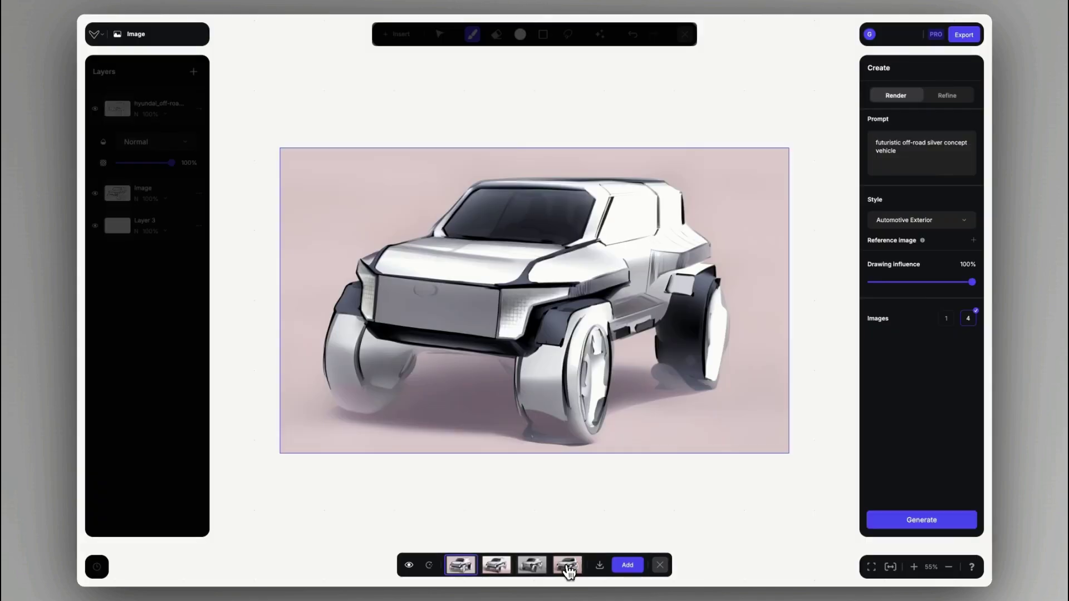
# Preview the silver results, lower Drawing influence to 50%, and generate four new renders
pyautogui.click(567, 565)
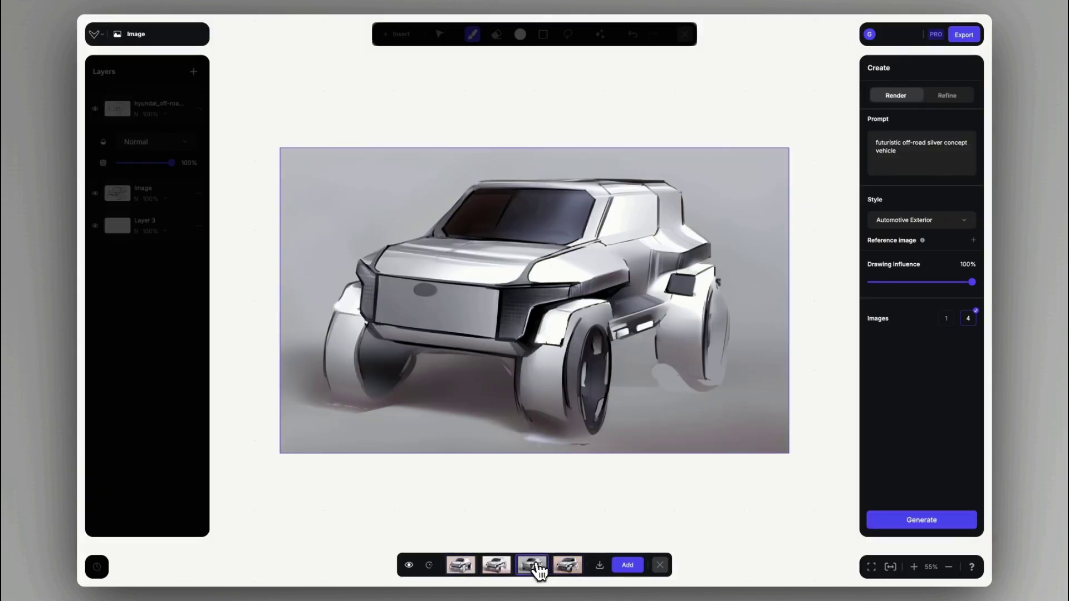
pyautogui.click(496, 565)
pyautogui.click(470, 565)
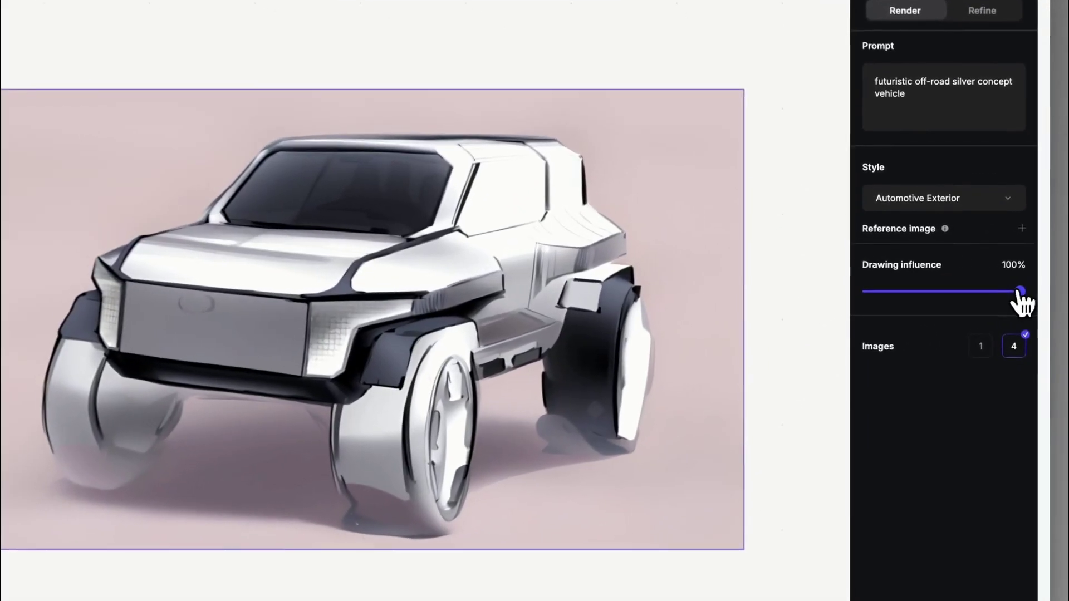
pyautogui.moveTo(1020, 291); pyautogui.dragTo(937, 295)
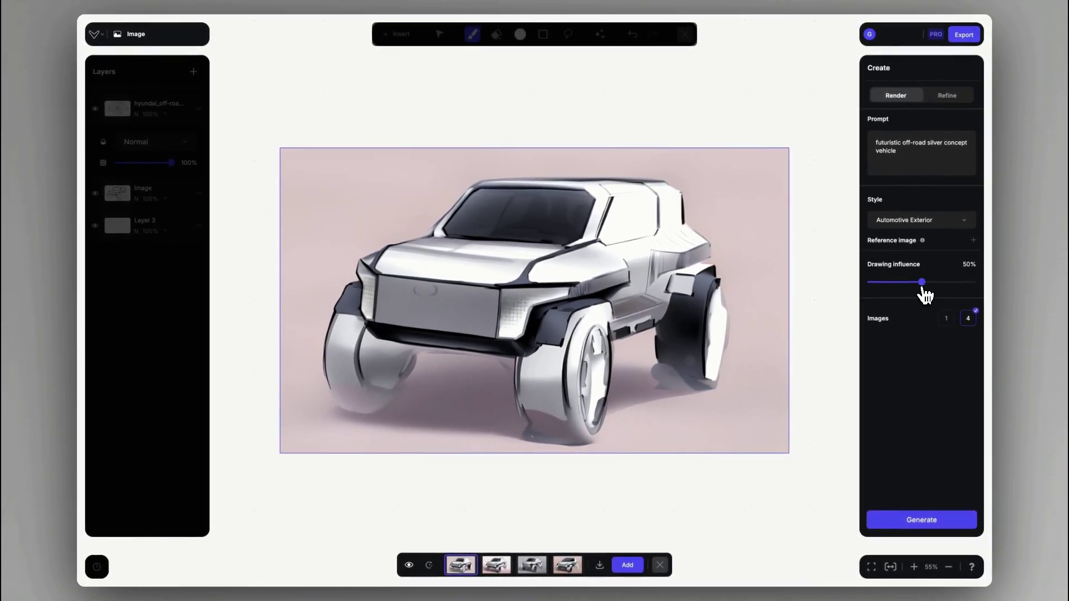
pyautogui.click(936, 527)
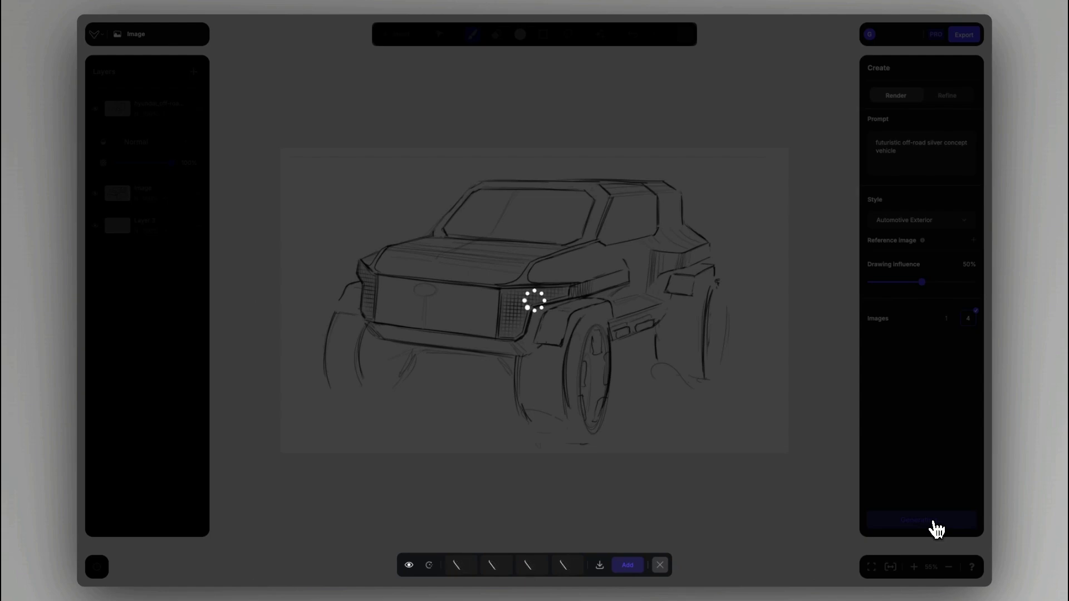
# Preview all four new renders and add the grey-background fourth one as a layer
pyautogui.click(529, 567)
pyautogui.click(501, 567)
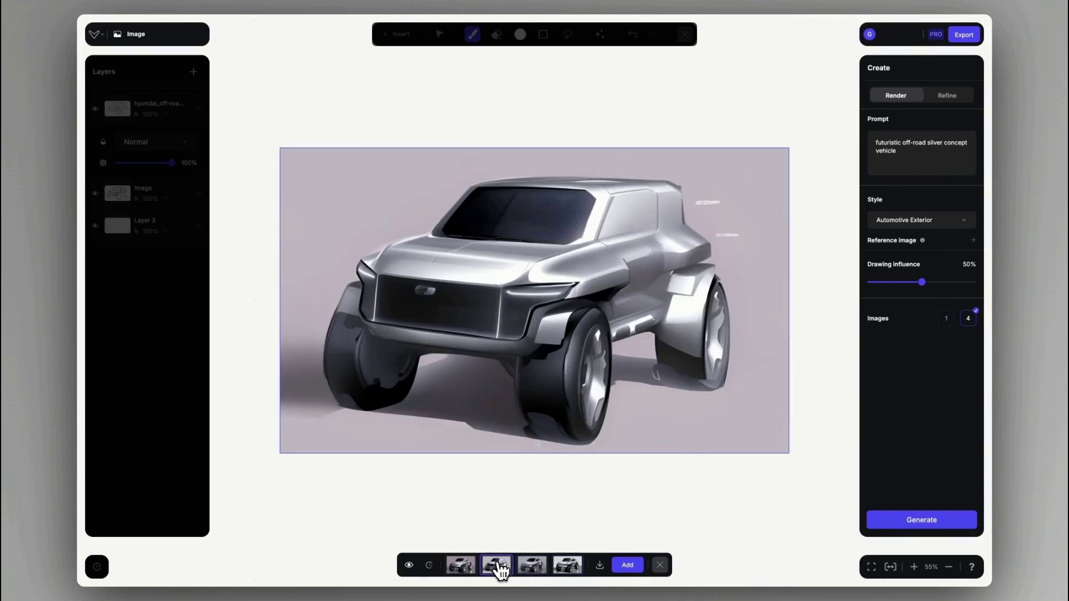
pyautogui.click(467, 565)
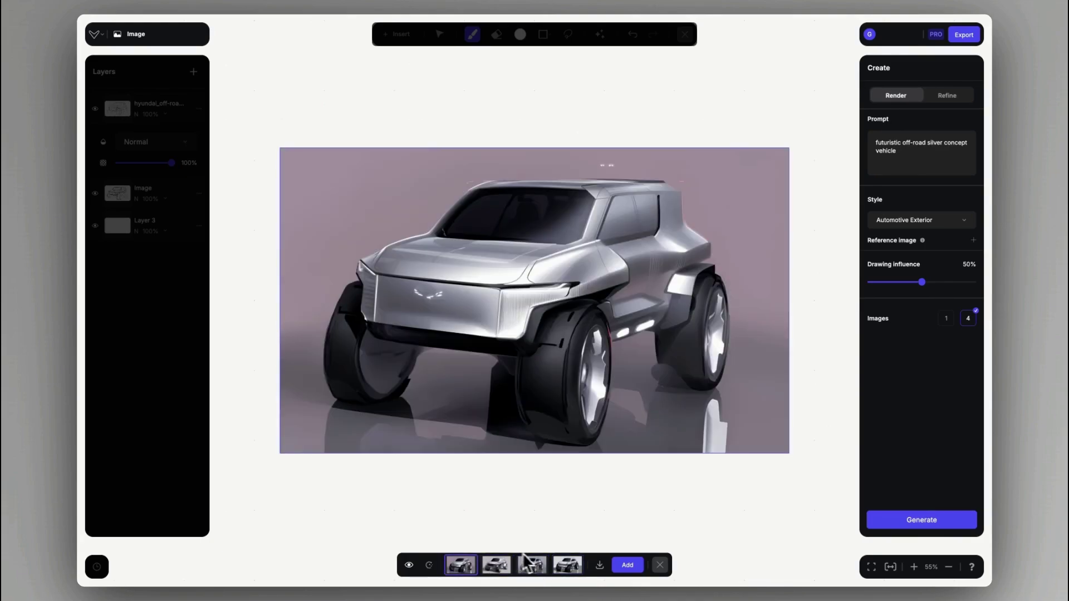
pyautogui.click(567, 566)
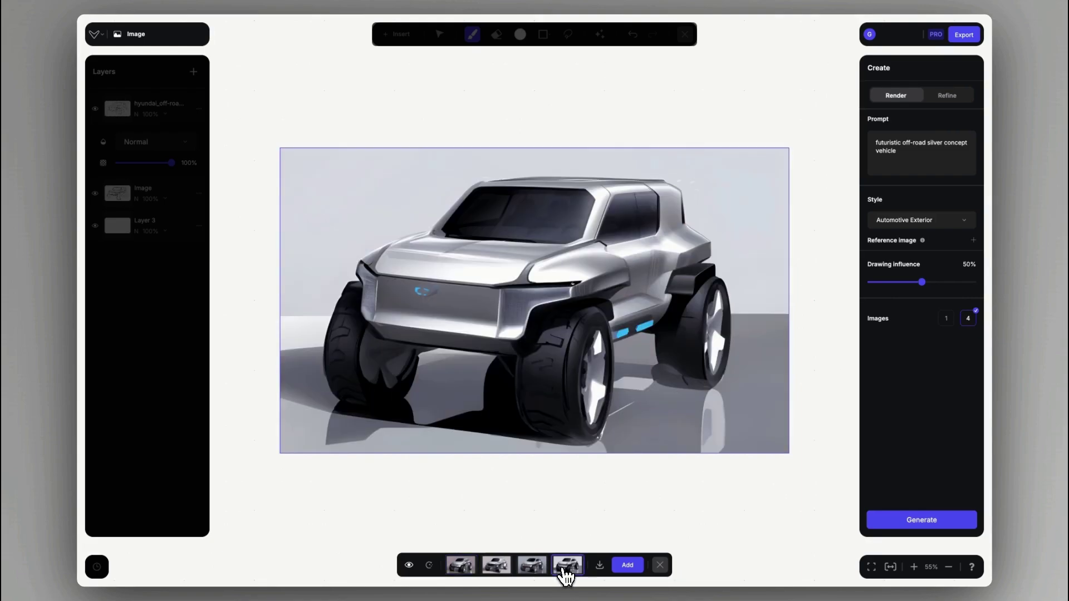
pyautogui.click(633, 574)
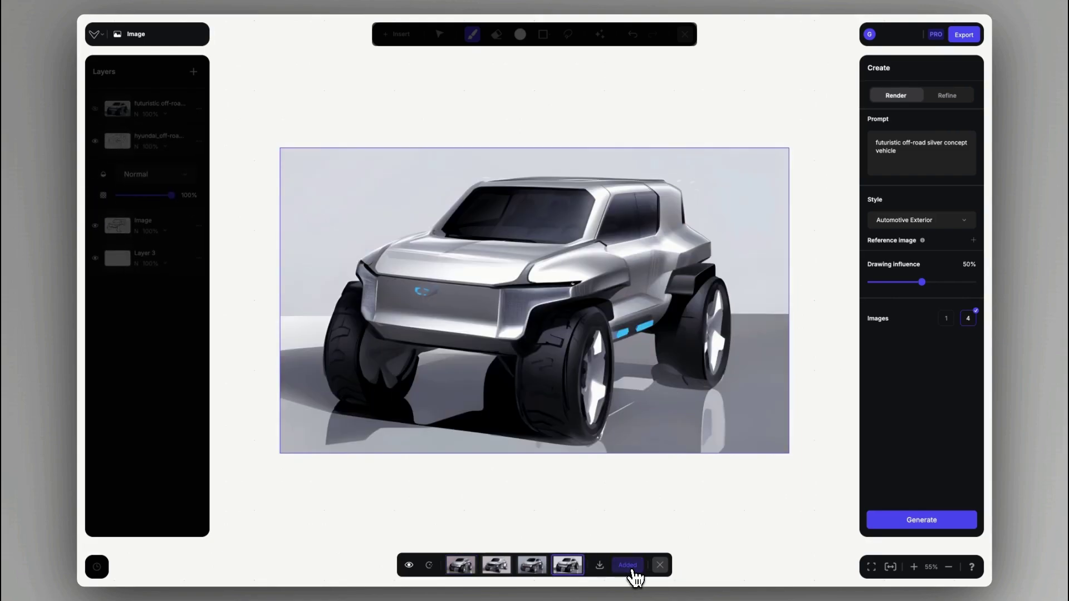
pyautogui.click(662, 566)
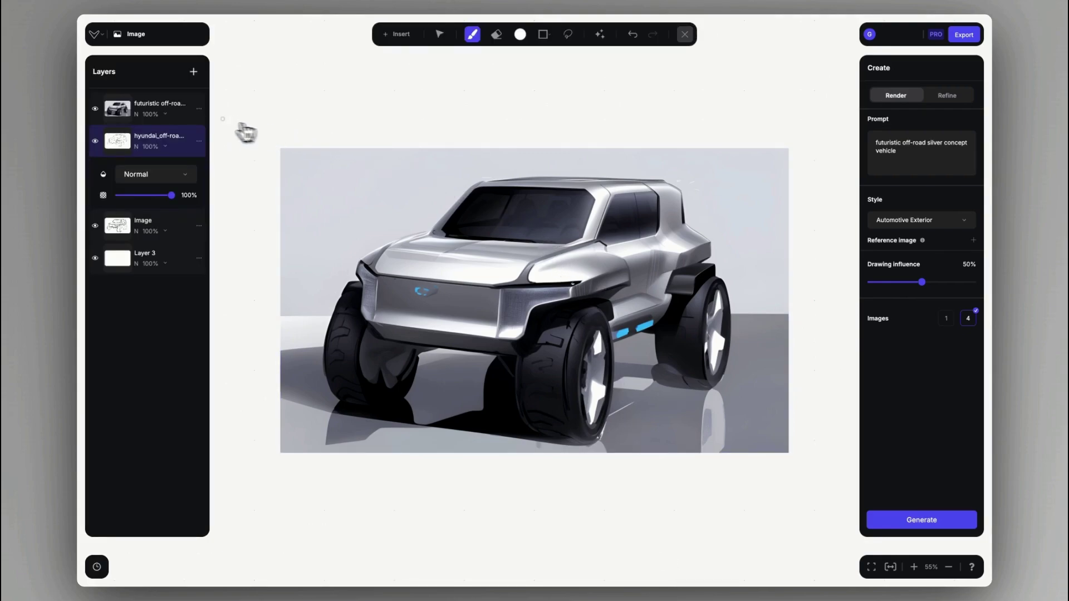
# Hide the new render layer, render at 0% Drawing influence, and dismiss the results unused
pyautogui.click(96, 110)
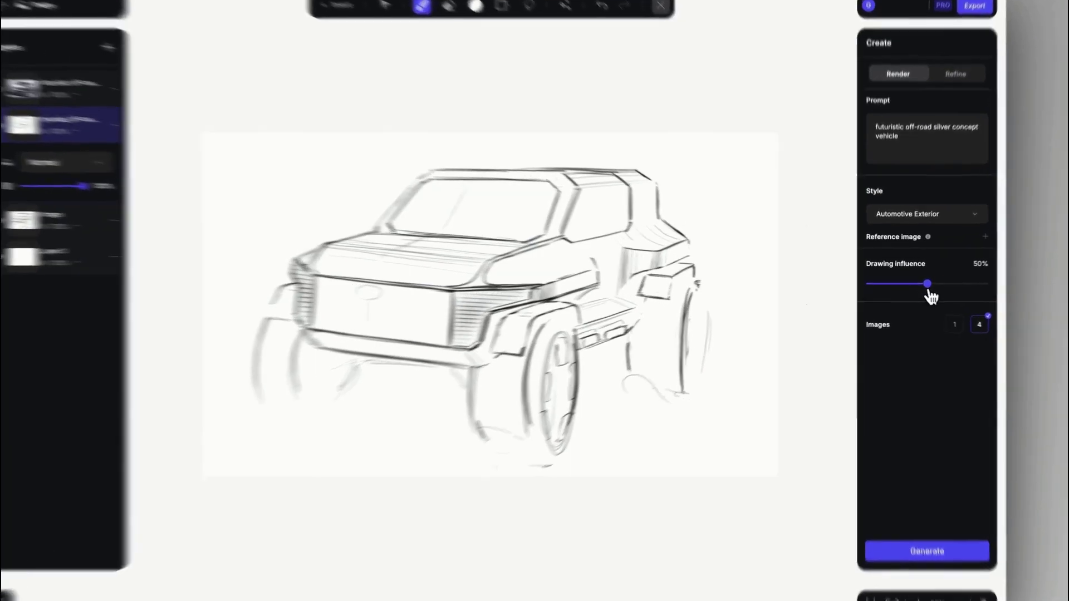
pyautogui.moveTo(922, 282)
pyautogui.mouseDown()
pyautogui.moveTo(880, 285)
pyautogui.moveTo(871, 301)
pyautogui.mouseUp()
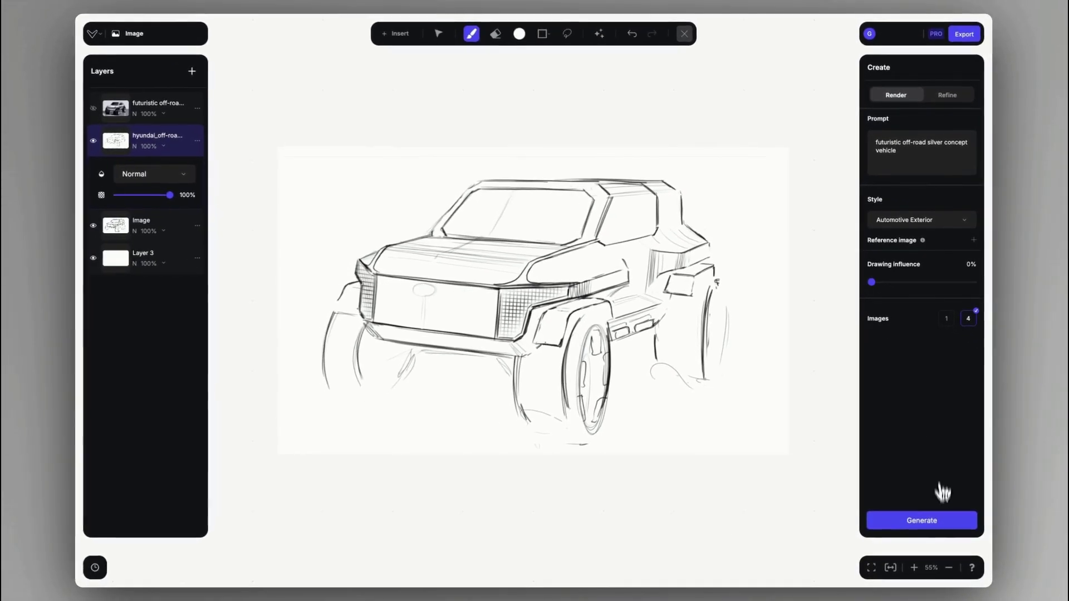
pyautogui.click(934, 523)
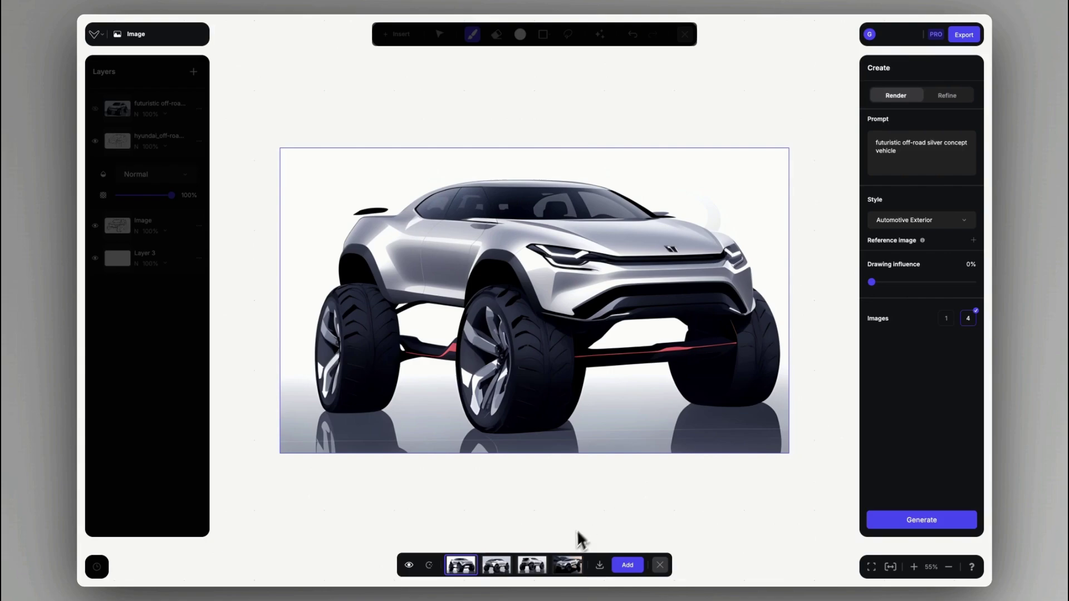
pyautogui.click(570, 565)
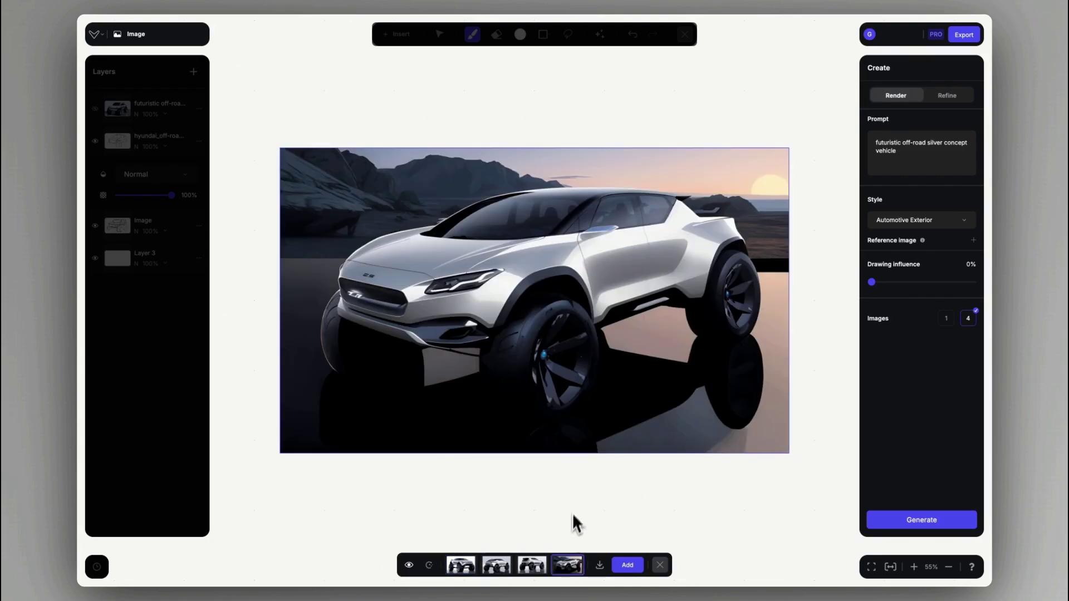
pyautogui.click(659, 566)
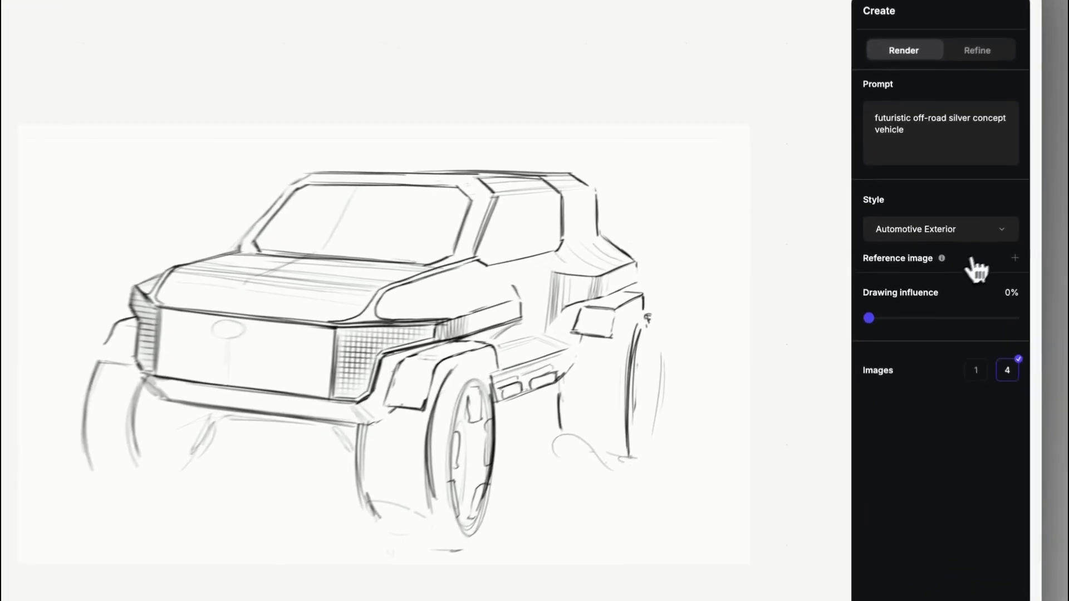
# Load 2000x-31.jpg as reference at 75% influence, set Drawing influence to 45%, and generate
pyautogui.click(1015, 258)
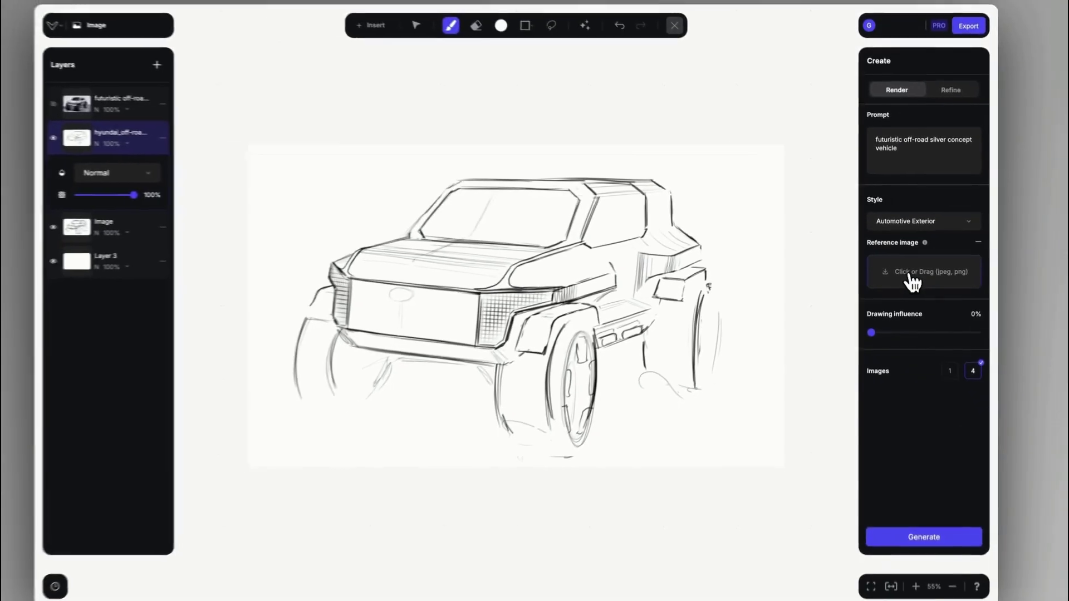
pyautogui.click(913, 281)
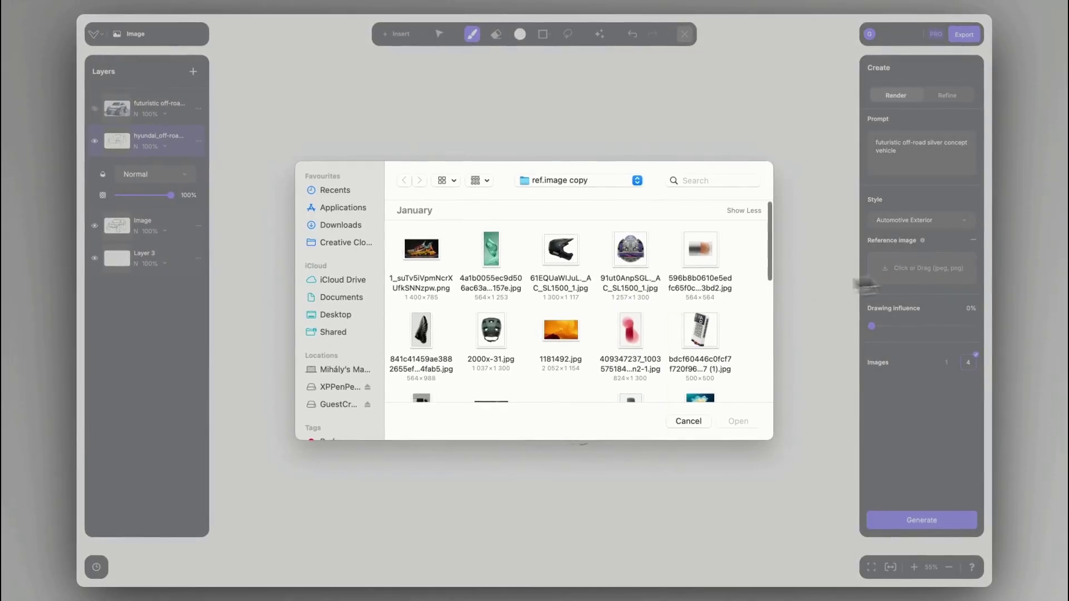
pyautogui.scroll(-2, 531, 309)
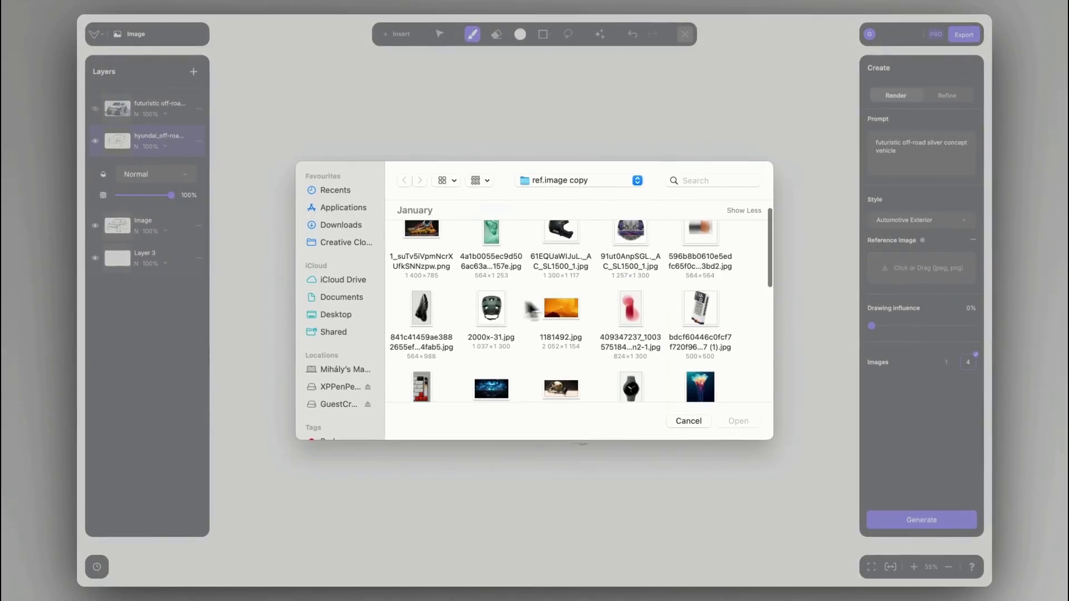
pyautogui.doubleClick(491, 308)
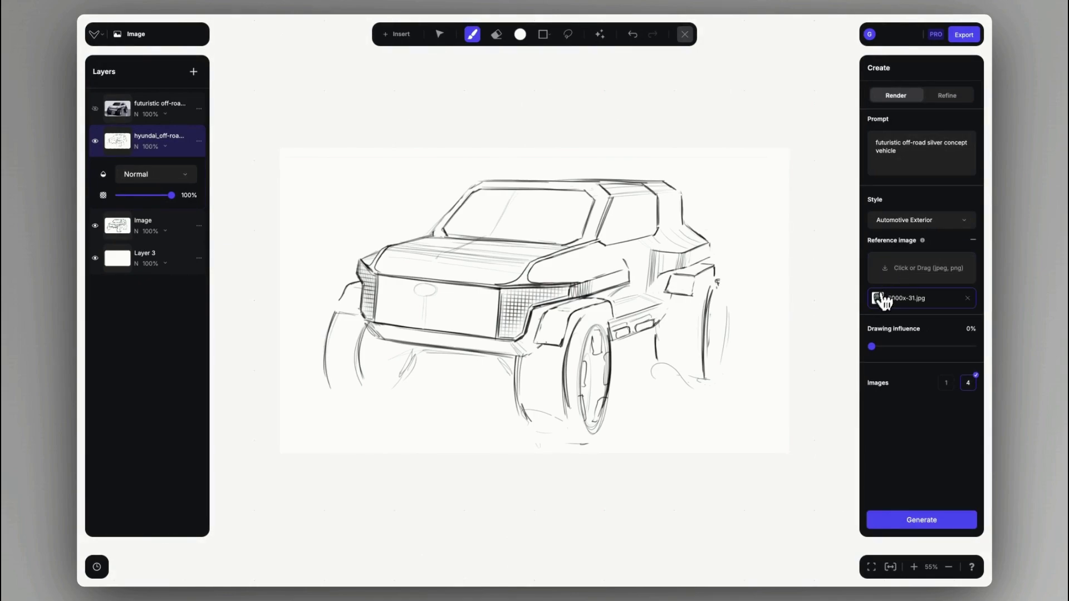
pyautogui.click(879, 299)
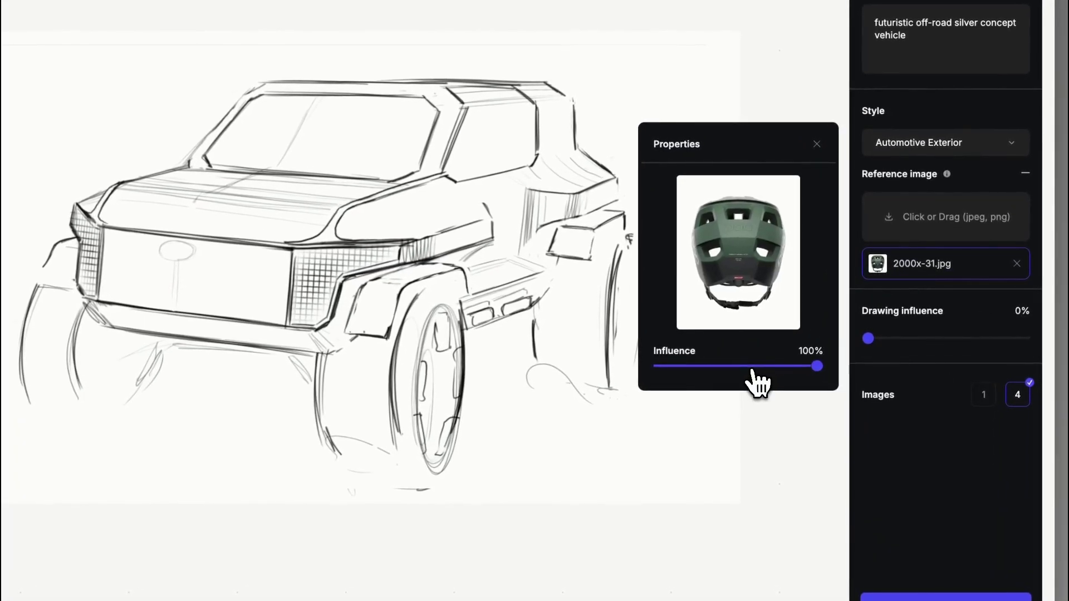
pyautogui.moveTo(752, 369); pyautogui.dragTo(779, 367)
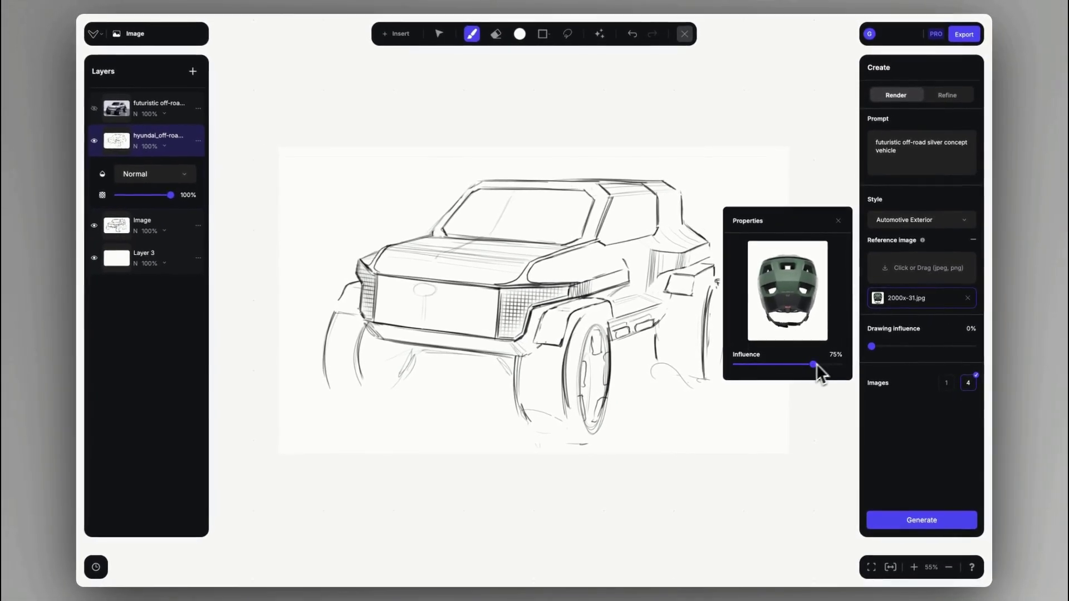
pyautogui.moveTo(909, 346); pyautogui.dragTo(921, 352)
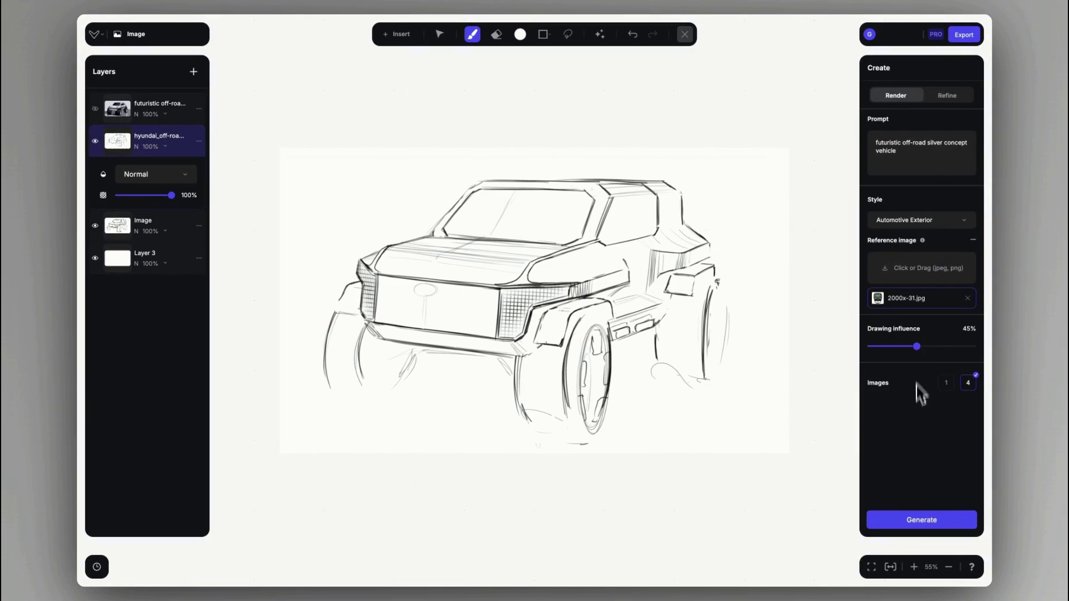
pyautogui.click(922, 521)
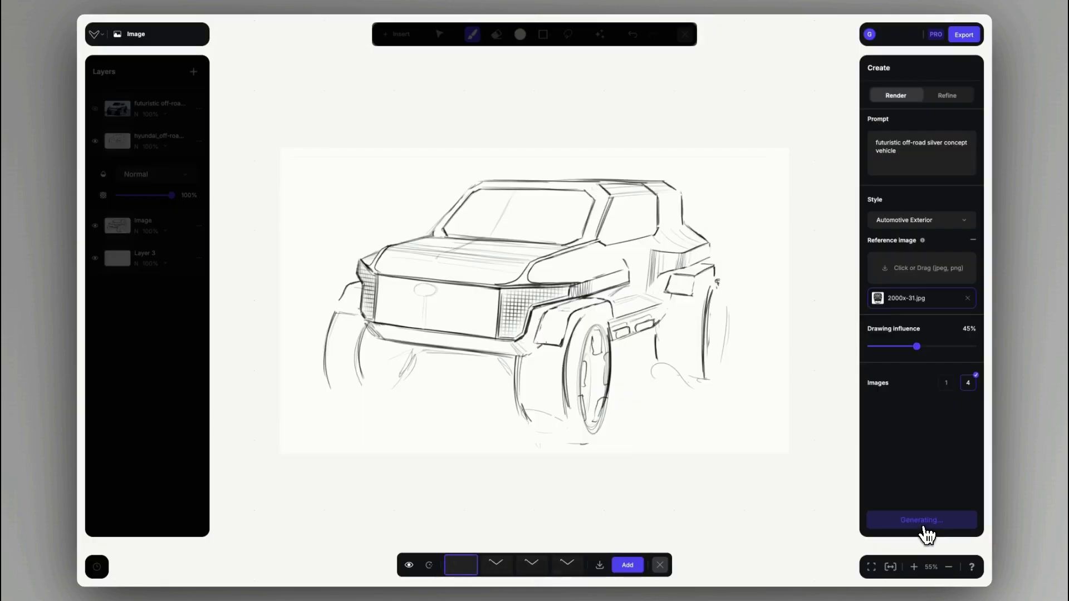
# Compare the green render variants and add the fourth one to the canvas as a layer
pyautogui.click(878, 301)
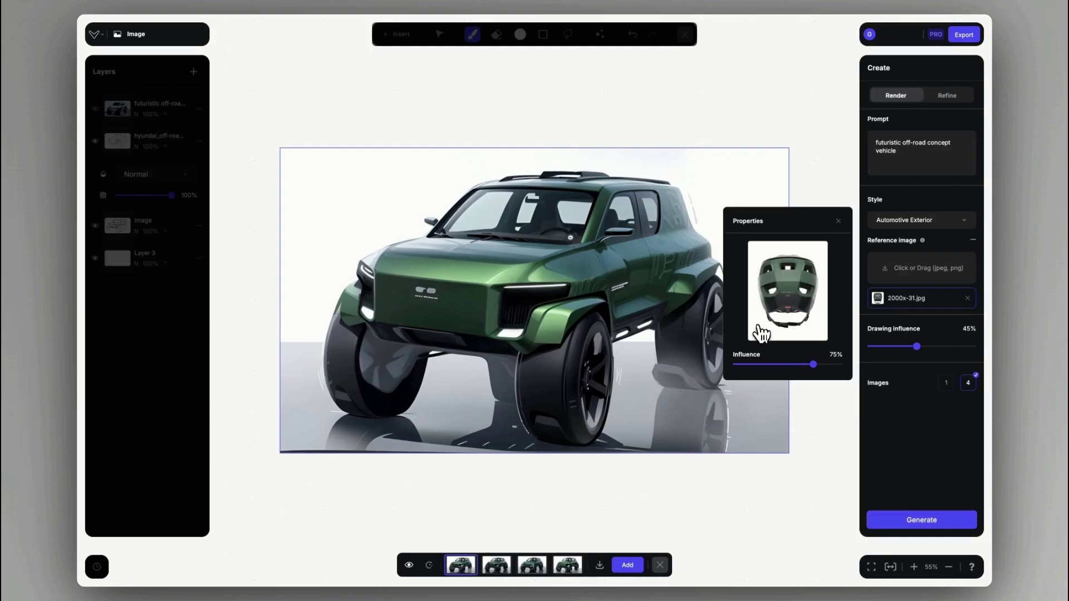
pyautogui.click(567, 566)
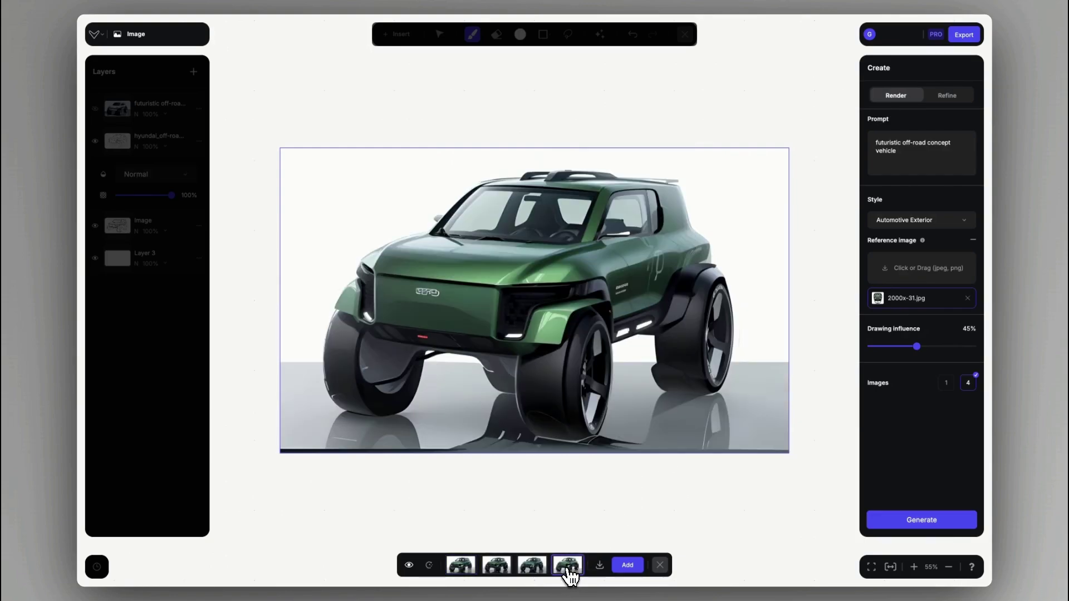
pyautogui.click(530, 567)
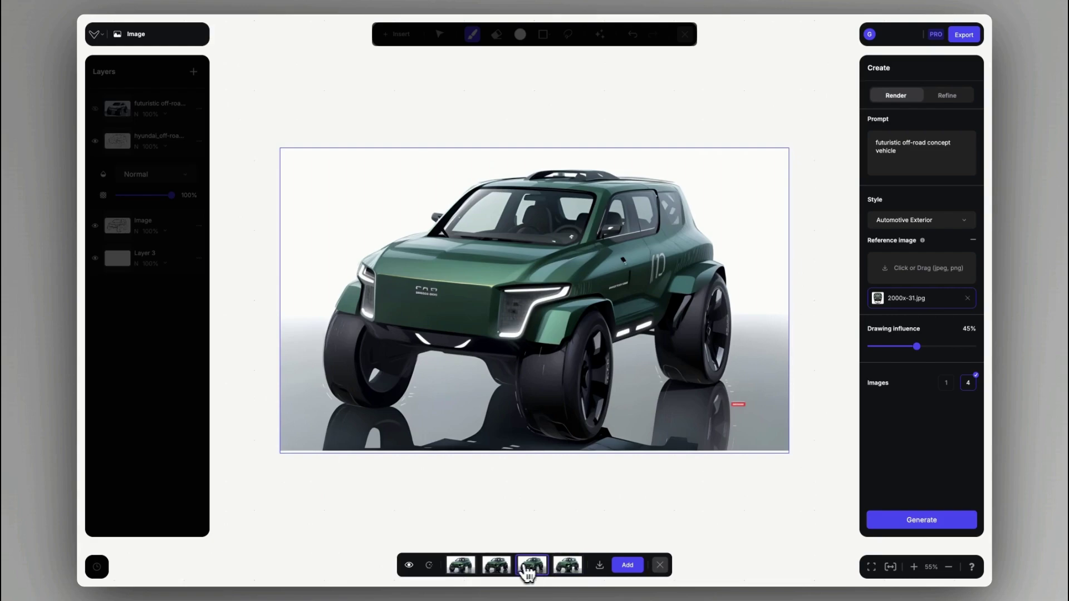
pyautogui.click(500, 568)
pyautogui.click(568, 568)
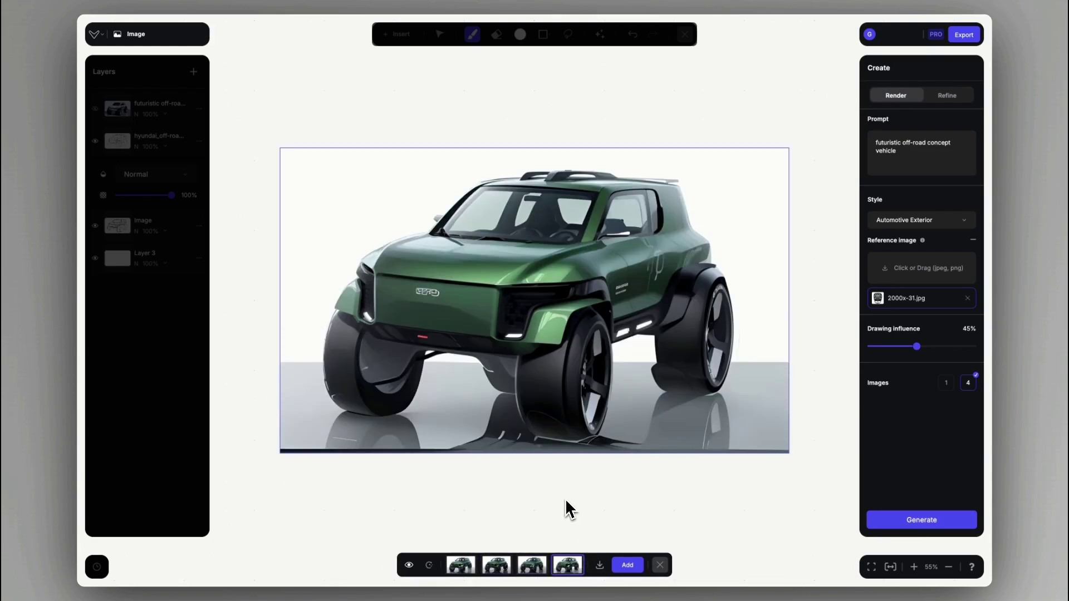
pyautogui.click(627, 567)
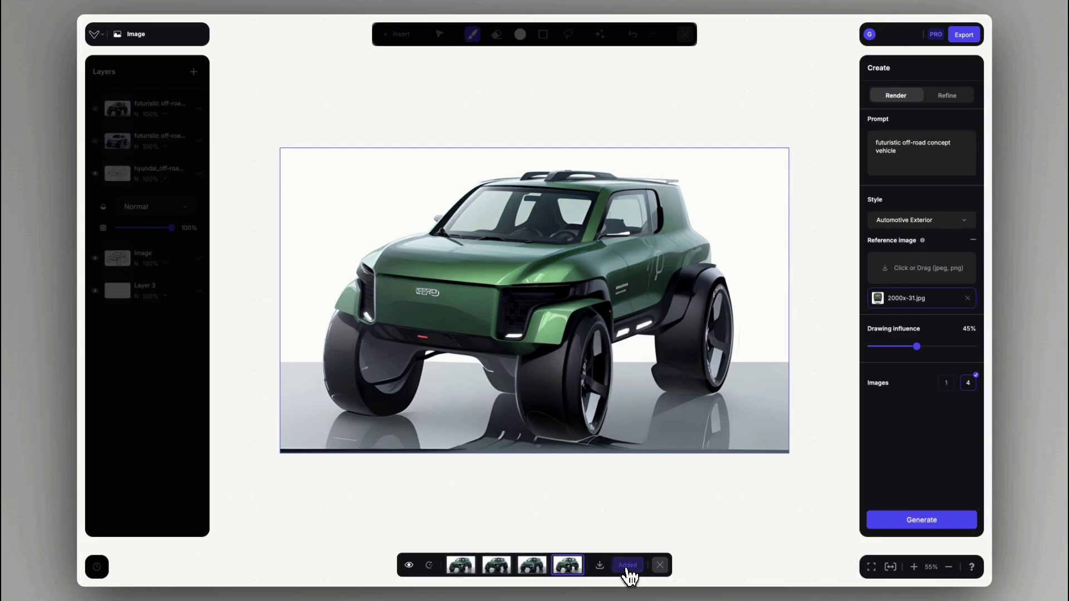
# Select the added render layer and lasso-mask the wheels and lower body for inpainting
pyautogui.click(660, 565)
pyautogui.click(164, 109)
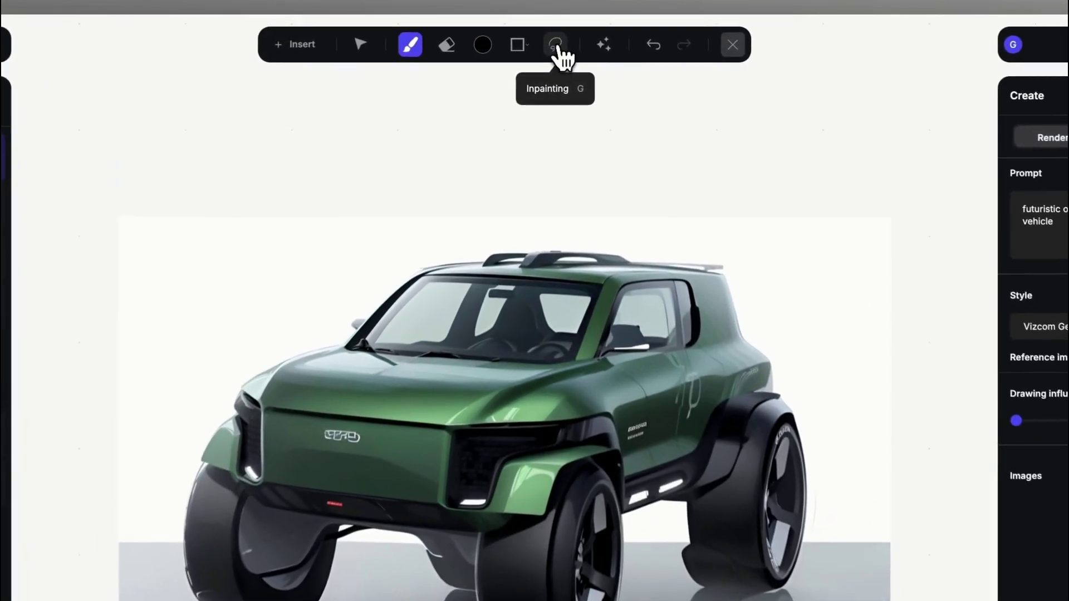
pyautogui.click(568, 34)
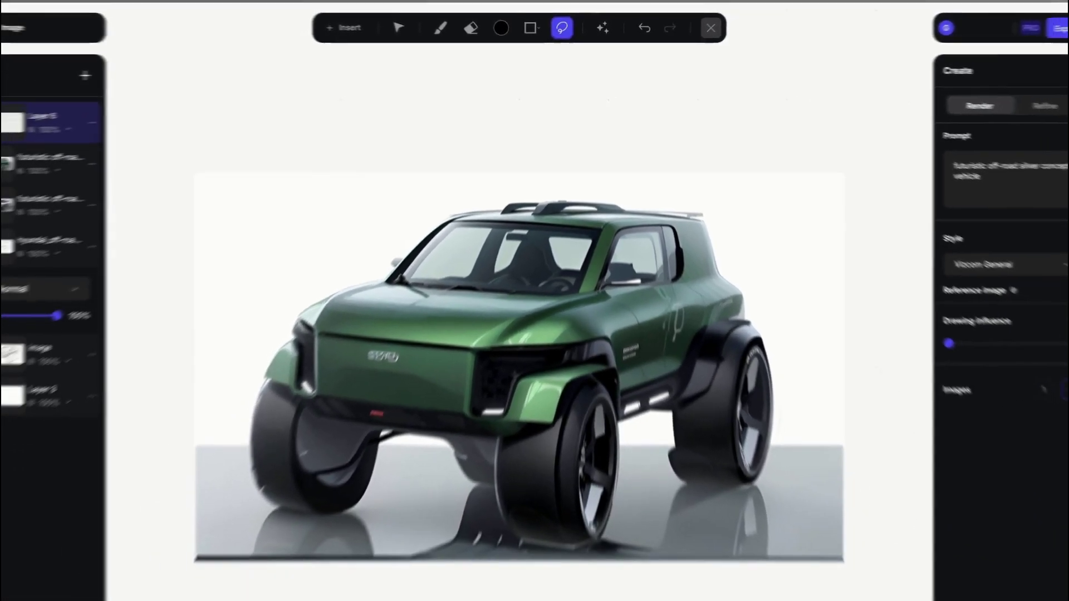
pyautogui.moveTo(190, 457); pyautogui.dragTo(244, 482)
pyautogui.moveTo(367, 316)
pyautogui.mouseDown()
pyautogui.moveTo(473, 345)
pyautogui.moveTo(560, 323)
pyautogui.moveTo(578, 305)
pyautogui.mouseUp()
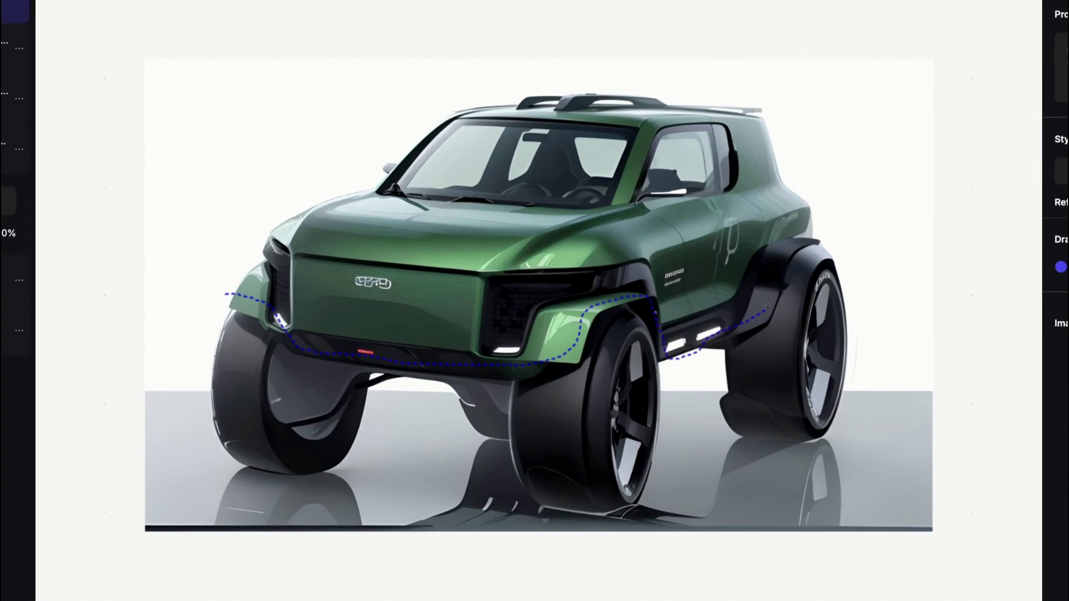
pyautogui.moveTo(858, 385)
pyautogui.mouseDown()
pyautogui.moveTo(212, 305)
pyautogui.moveTo(250, 291)
pyautogui.mouseUp()
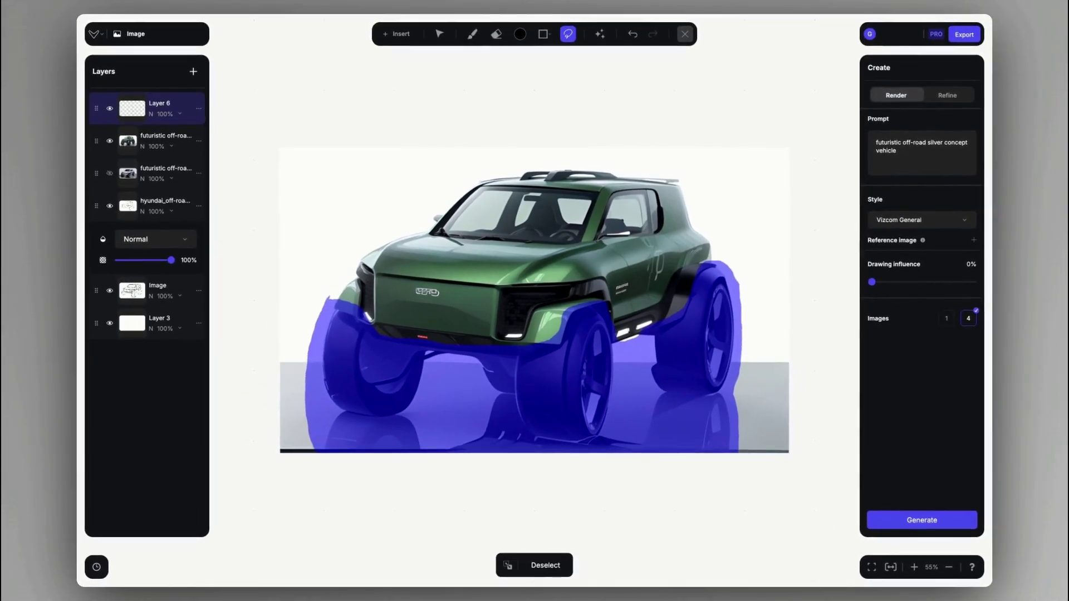
# Replace the prompt with 'off-road tires' and set Drawing influence to 45%
pyautogui.tripleClick(902, 149)
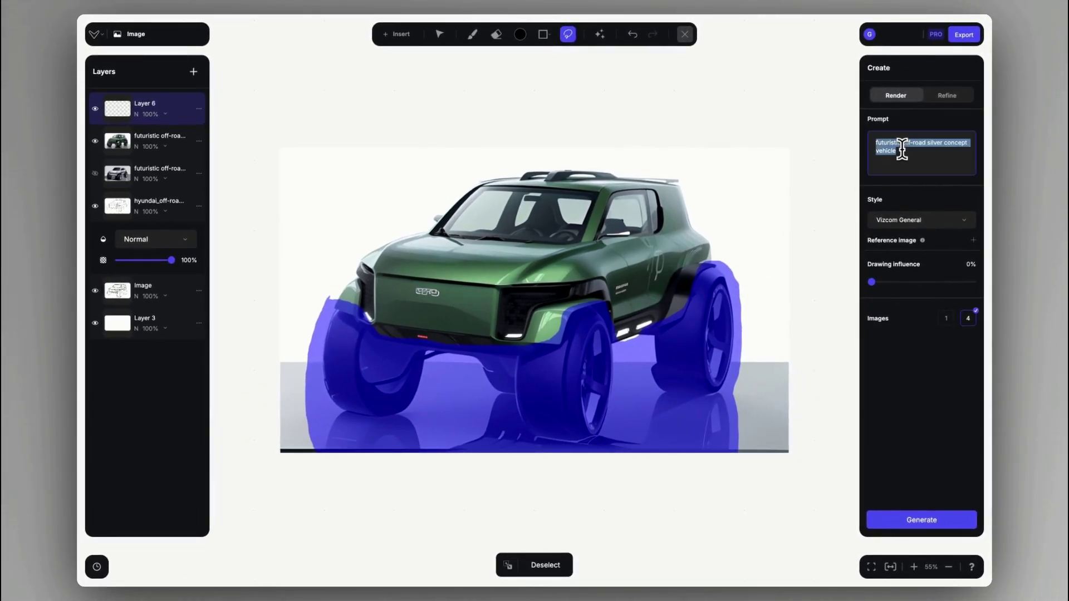
pyautogui.write('off-road tires')
pyautogui.click(913, 281)
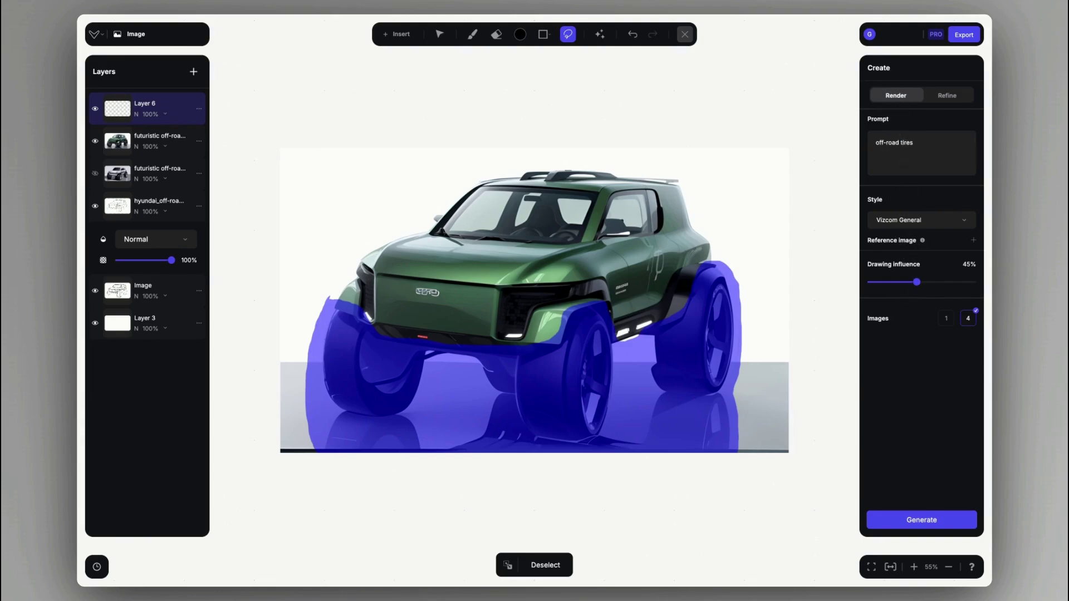
# Generate tire variants and add the first as an 'off-road tires' layer, keeping Vizcom General style
pyautogui.click(922, 522)
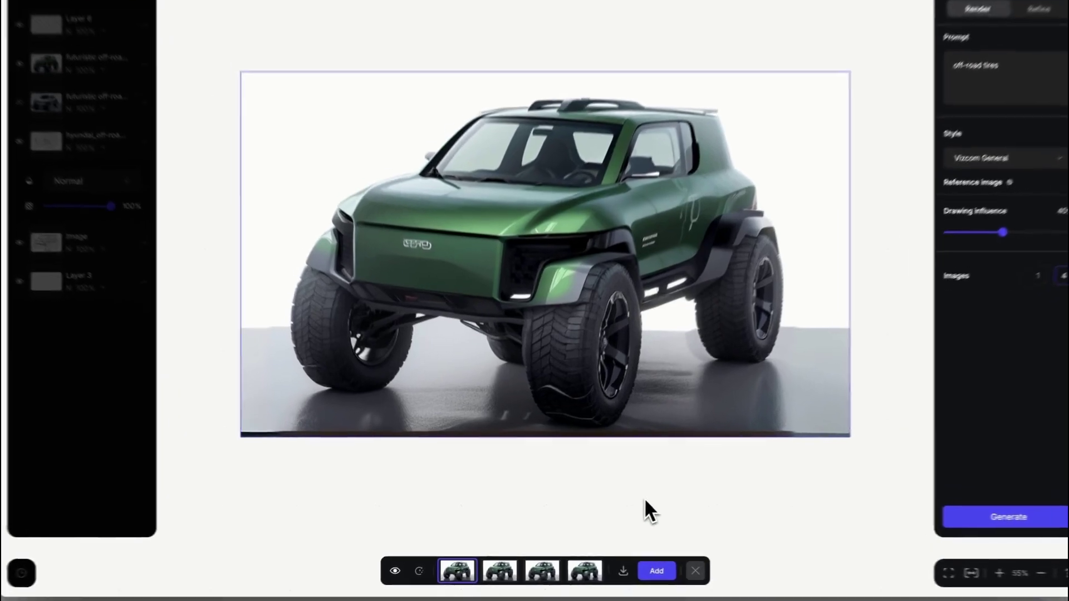
pyautogui.click(585, 571)
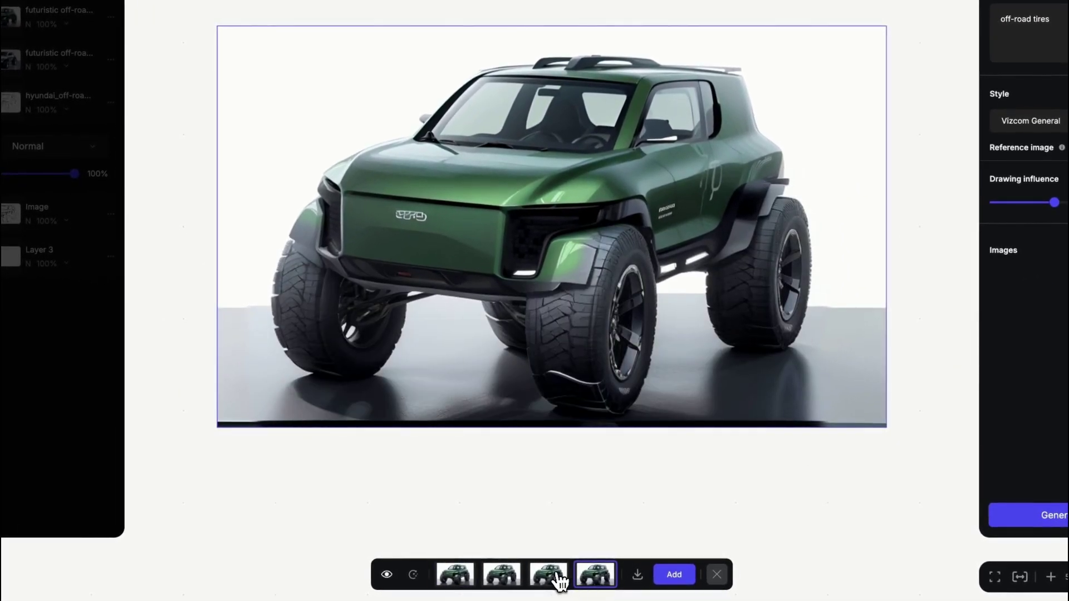
pyautogui.click(505, 578)
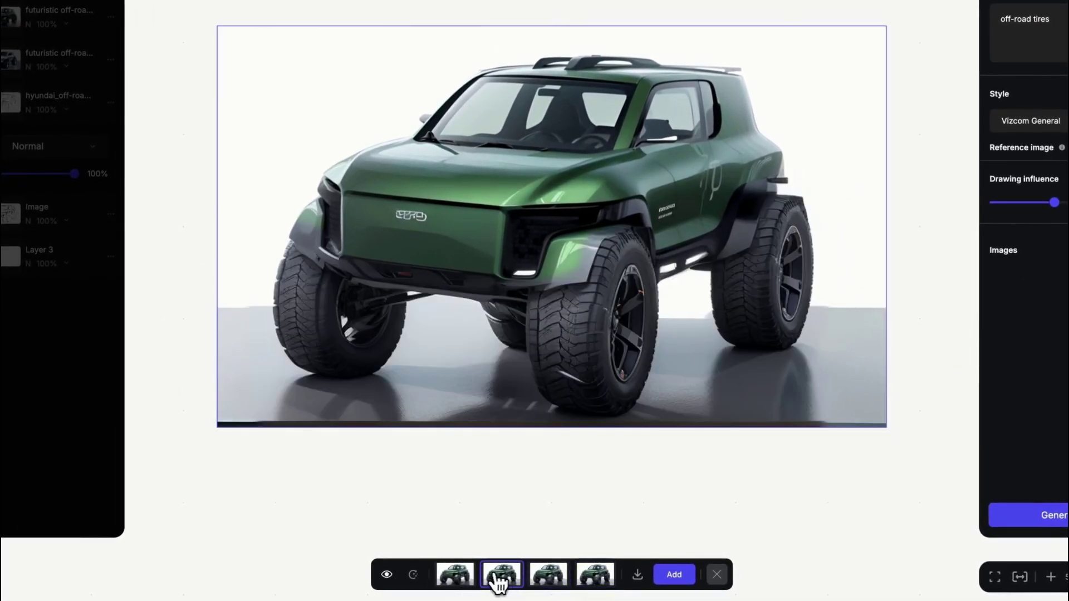
pyautogui.click(464, 577)
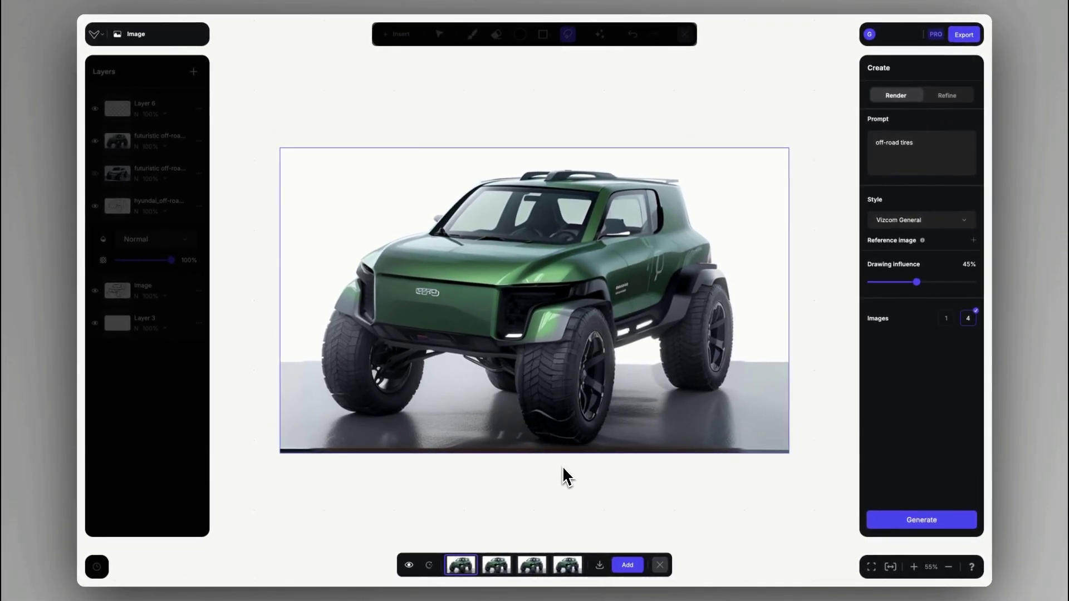
pyautogui.click(629, 565)
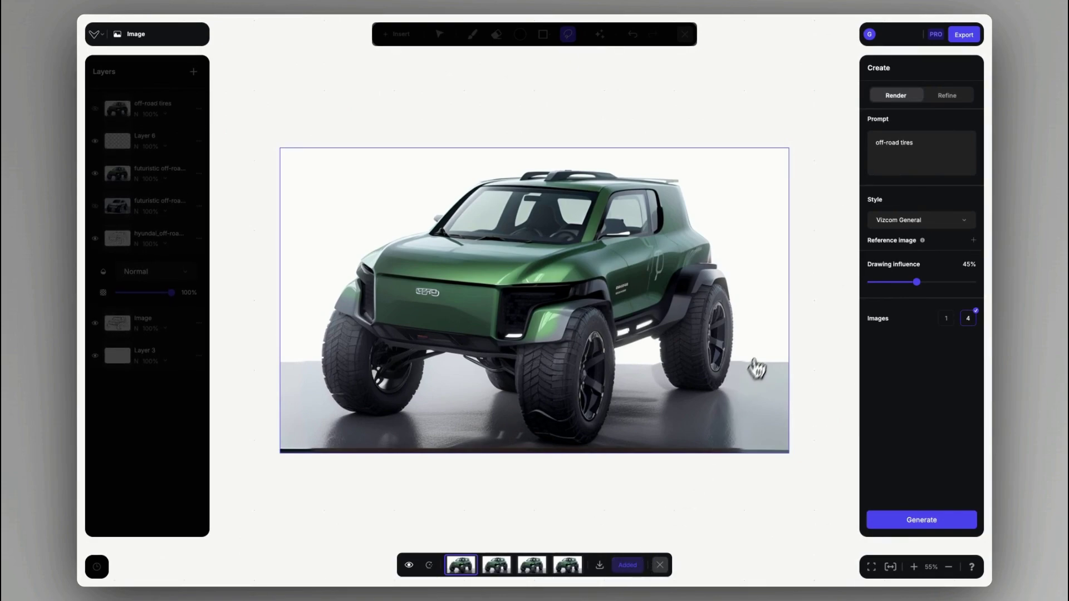
pyautogui.click(893, 222)
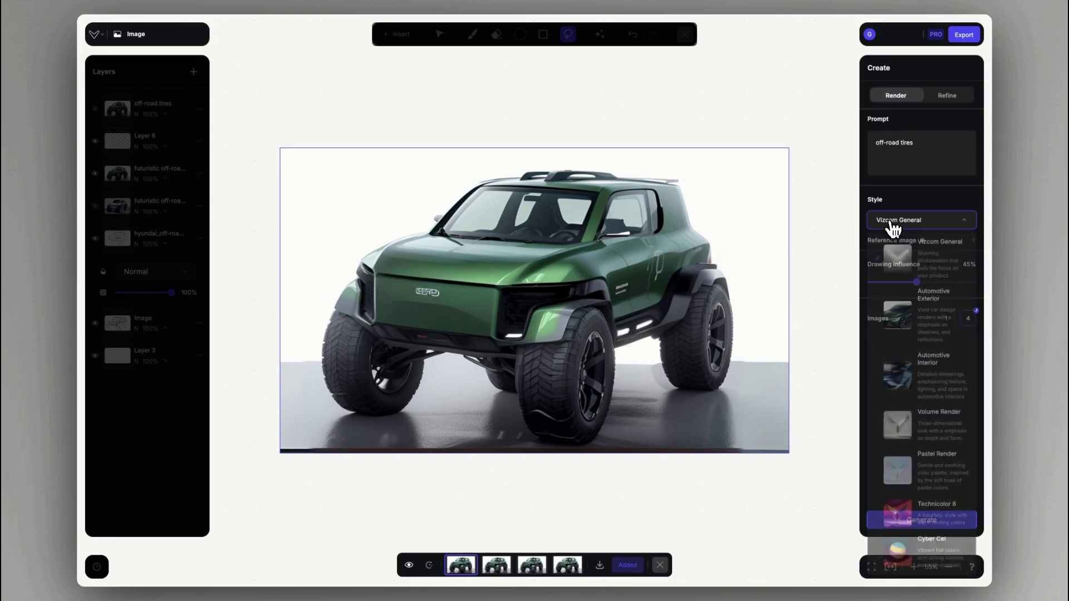
pyautogui.click(899, 252)
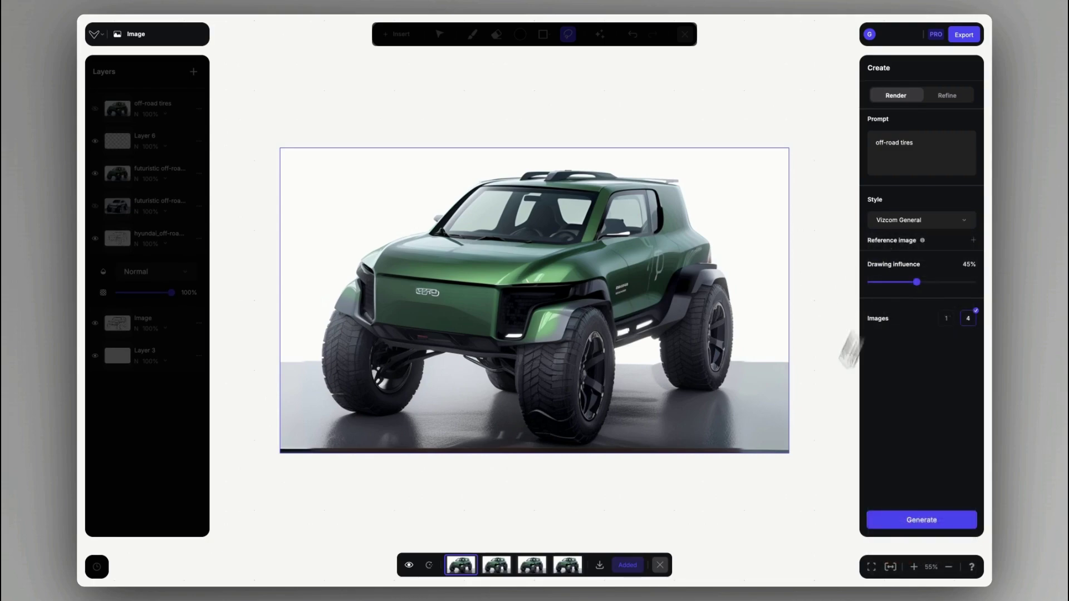
# Dismiss the tire variations, clear the inpainting mask, and resize the drawing brush
pyautogui.click(659, 565)
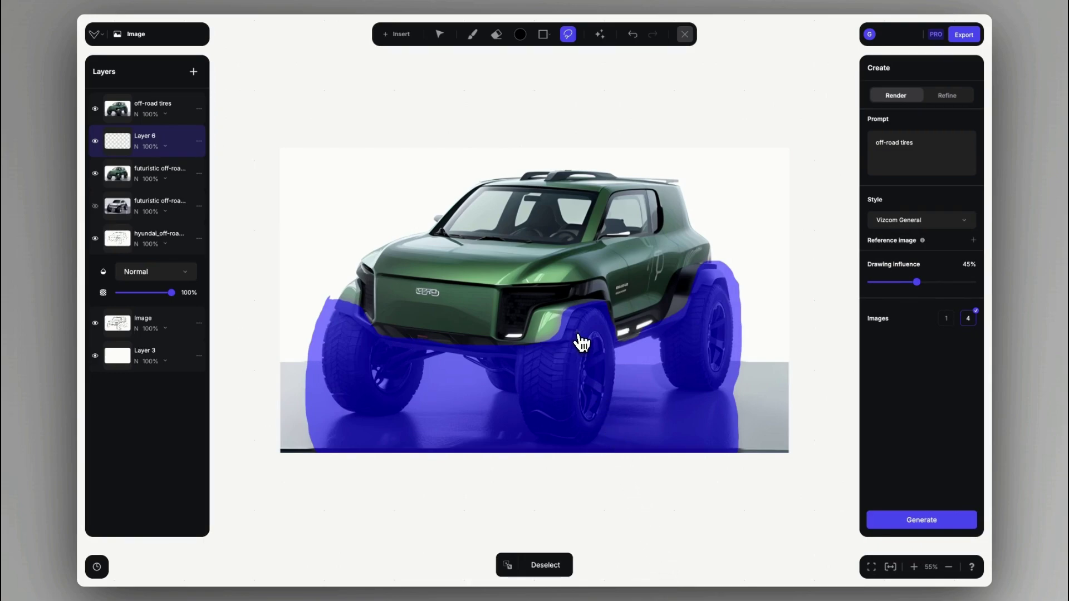
pyautogui.press('e')
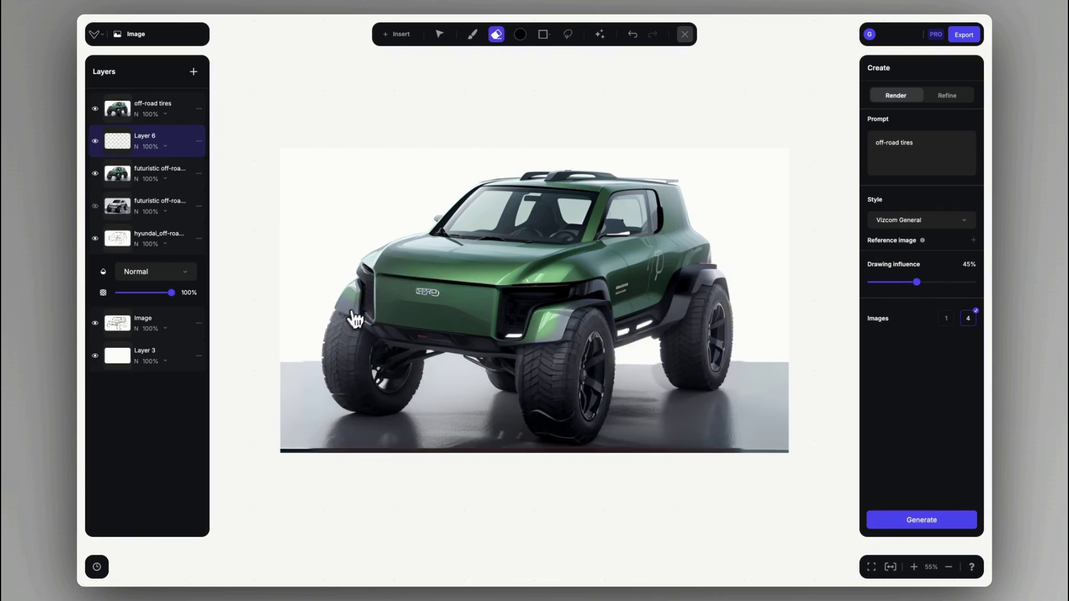
pyautogui.press('b')
pyautogui.rightClick(453, 312)
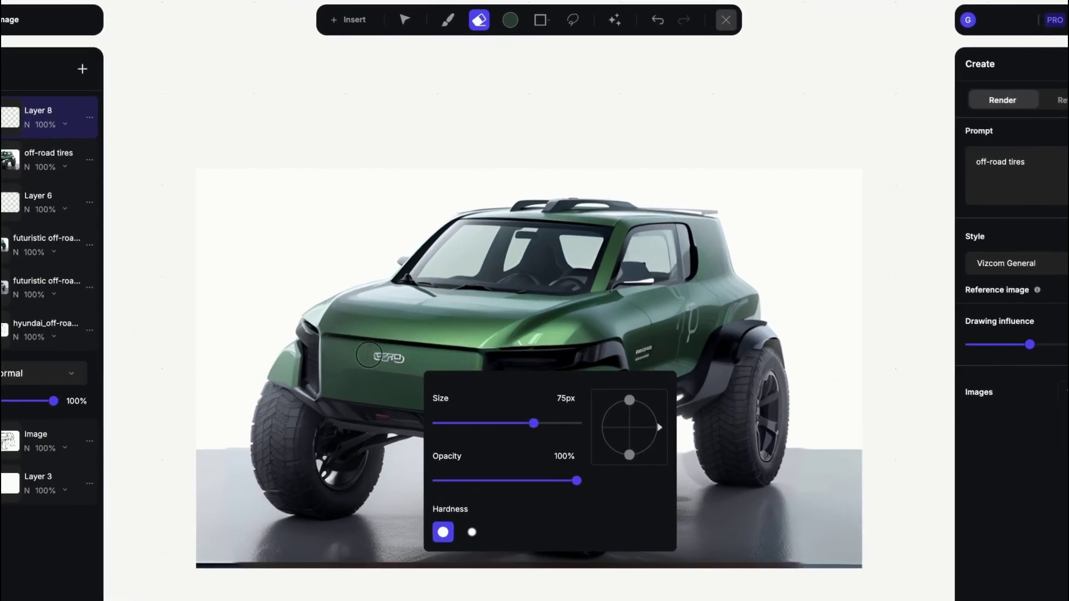
pyautogui.rightClick(454, 311)
pyautogui.moveTo(493, 343); pyautogui.dragTo(504, 353)
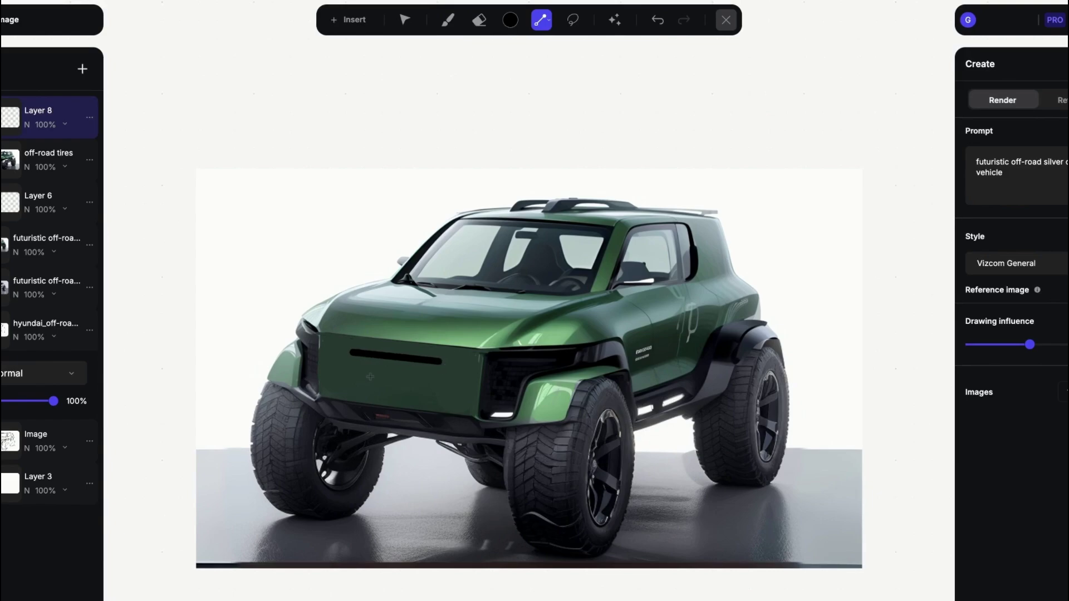
# Draw black grille slots across the truck's front fascia
pyautogui.moveTo(357, 362); pyautogui.dragTo(425, 373)
pyautogui.hotkey('ctrl', 'z')
pyautogui.moveTo(360, 384); pyautogui.dragTo(413, 387)
pyautogui.press('x')
pyautogui.moveTo(493, 359)
pyautogui.mouseDown()
pyautogui.moveTo(571, 358)
pyautogui.moveTo(518, 360)
pyautogui.moveTo(567, 357)
pyautogui.moveTo(499, 402)
pyautogui.mouseUp()
pyautogui.hotkey('ctrl', 'z')
# Add white headlight and corner lines, then switch the drawing colour back to black
pyautogui.rightClick(545, 365)
pyautogui.rightClick(335, 331)
pyautogui.moveTo(301, 323); pyautogui.dragTo(315, 340)
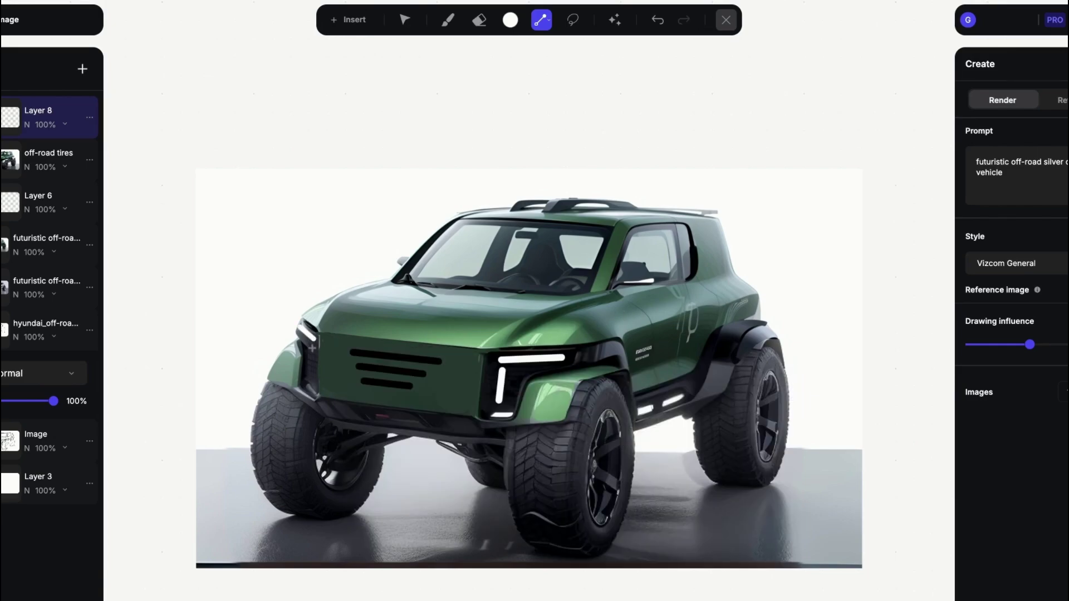
pyautogui.moveTo(490, 424)
pyautogui.mouseDown()
pyautogui.moveTo(527, 387)
pyautogui.moveTo(512, 414)
pyautogui.mouseUp()
pyautogui.hotkey('ctrl', 'z')
pyautogui.press('x')
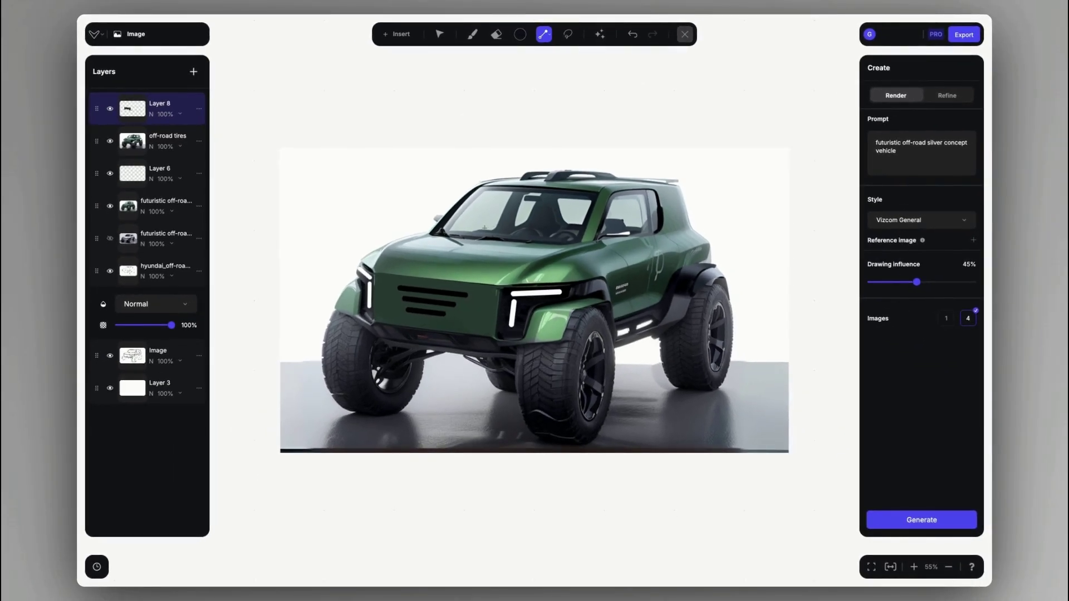
# Lasso the front grille and headlights, then generate Refine variants at 50% drawing influence
pyautogui.click(568, 34)
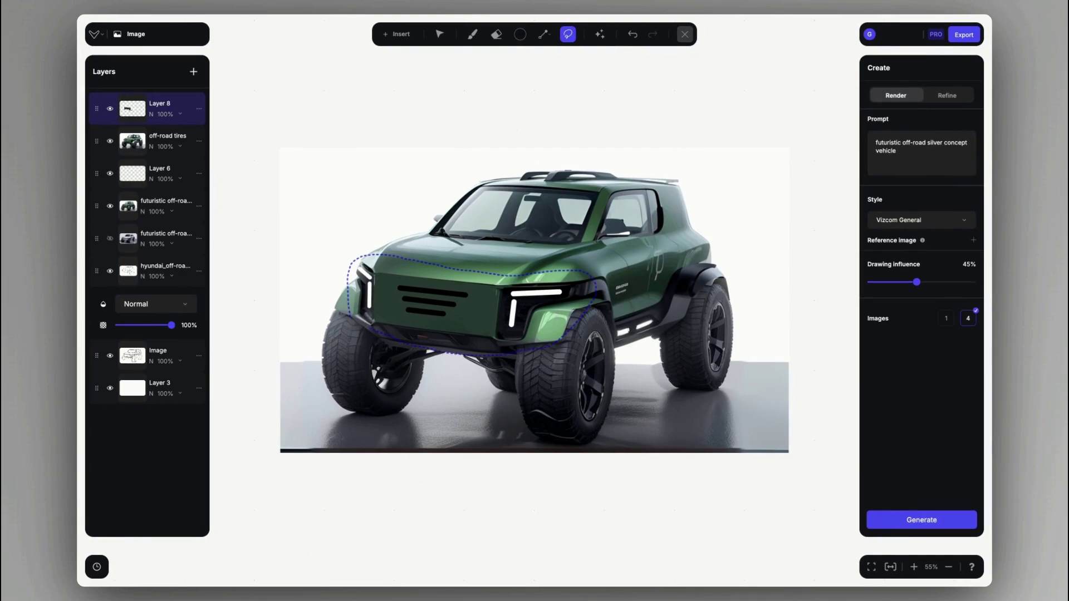
pyautogui.click(382, 296)
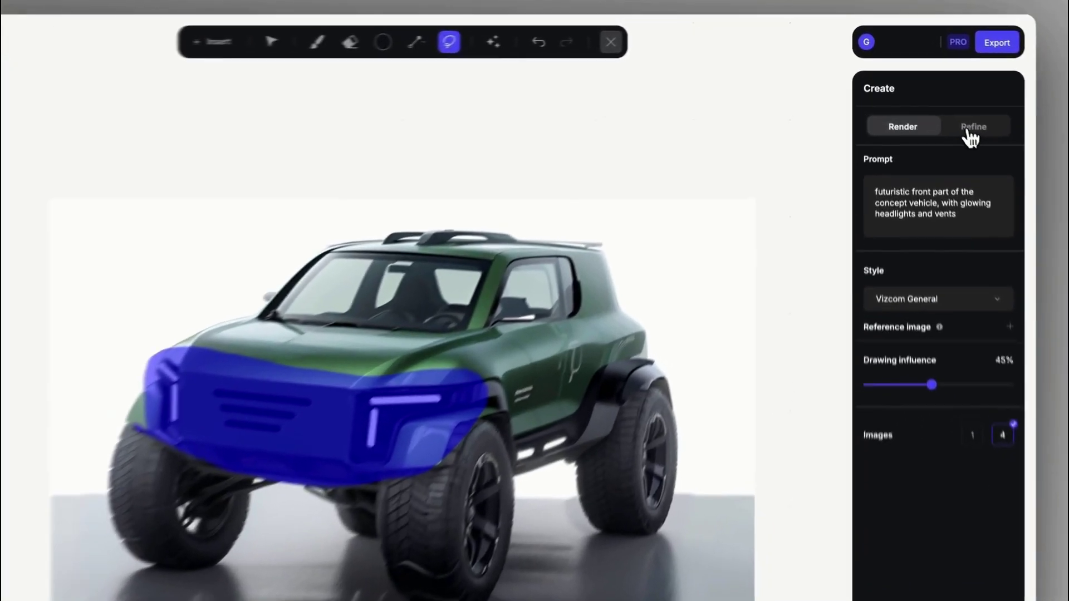
pyautogui.click(947, 97)
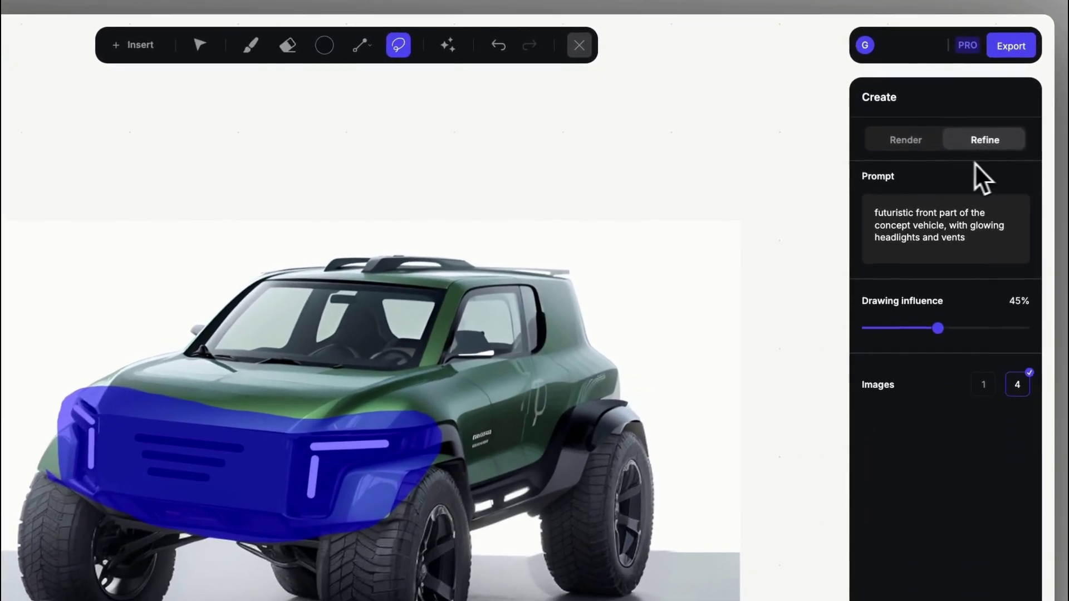
pyautogui.moveTo(938, 328); pyautogui.dragTo(945, 329)
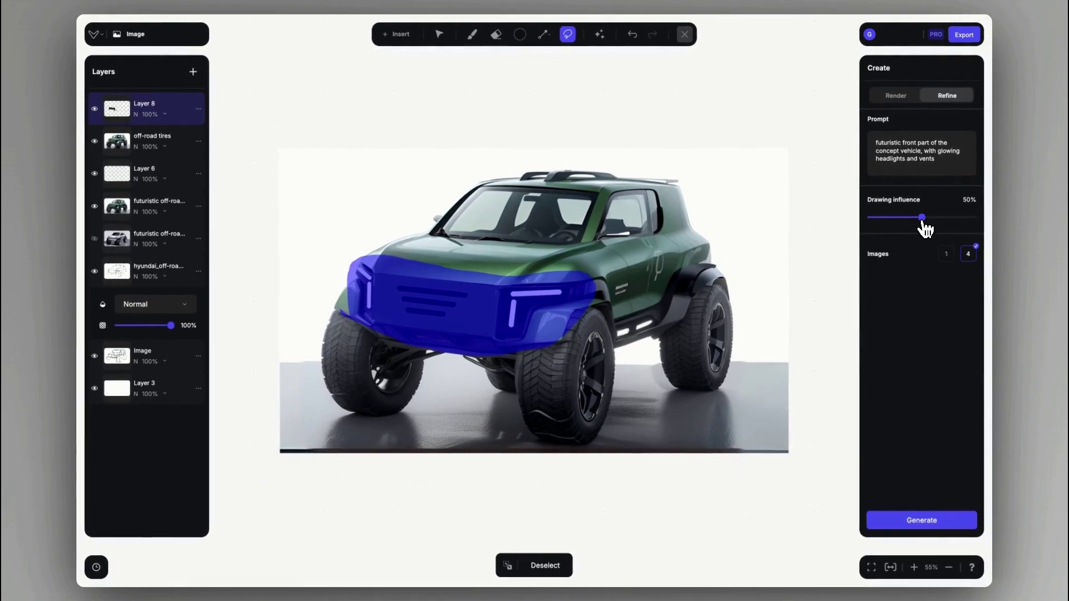
pyautogui.click(919, 521)
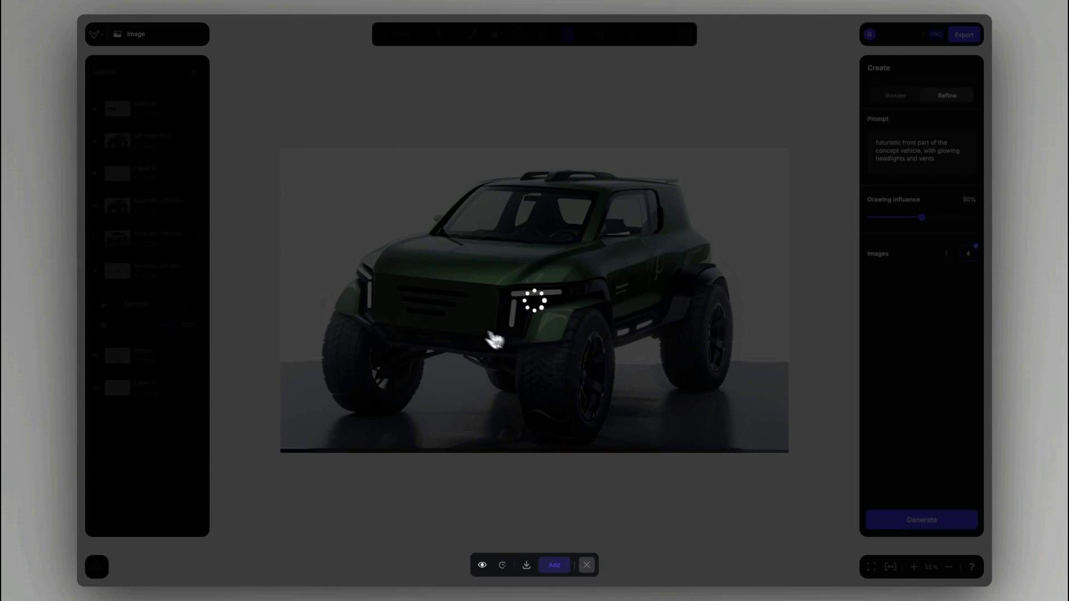
# Compare the four front-end variants with the original, then add the fourth as a 'futuristic front part' layer
pyautogui.scroll(3, 464, 327)
pyautogui.scroll(1, 463, 327)
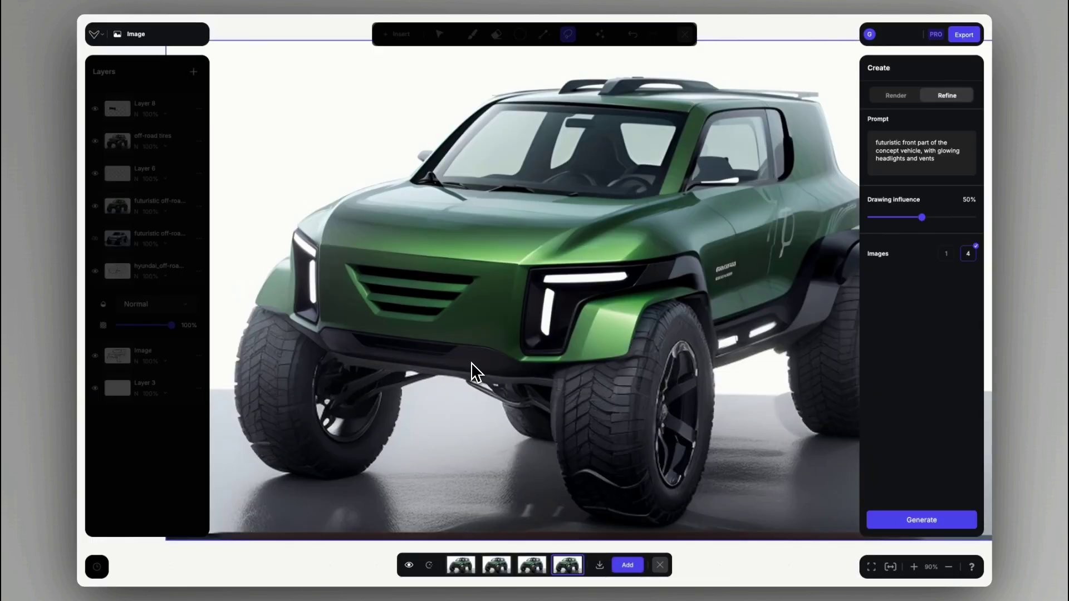
pyautogui.scroll(-2, 472, 372)
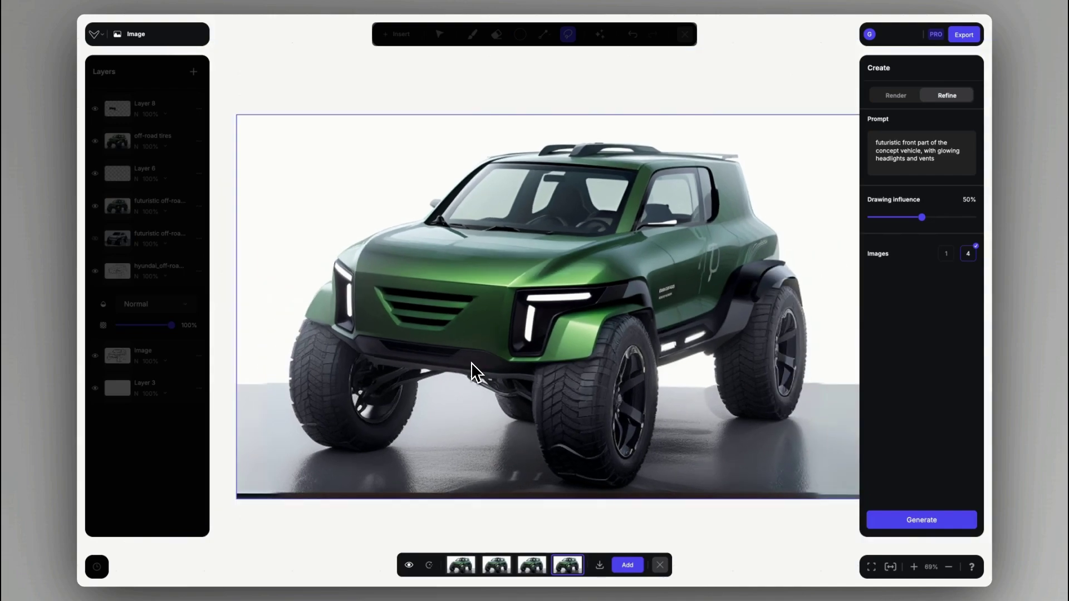
pyautogui.moveTo(468, 364); pyautogui.dragTo(451, 375)
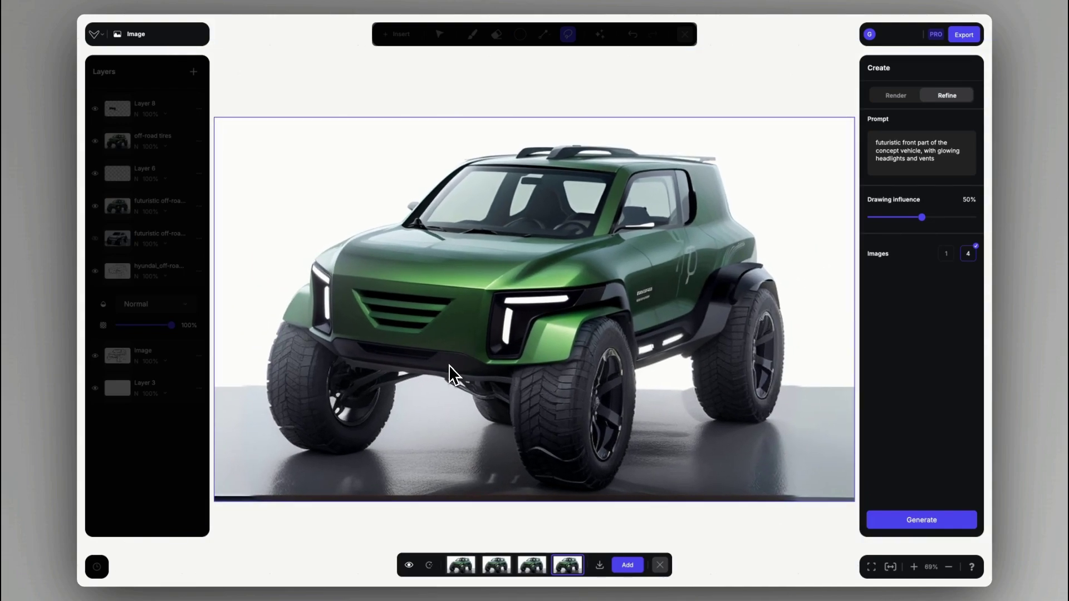
pyautogui.click(466, 563)
pyautogui.click(496, 568)
pyautogui.click(529, 568)
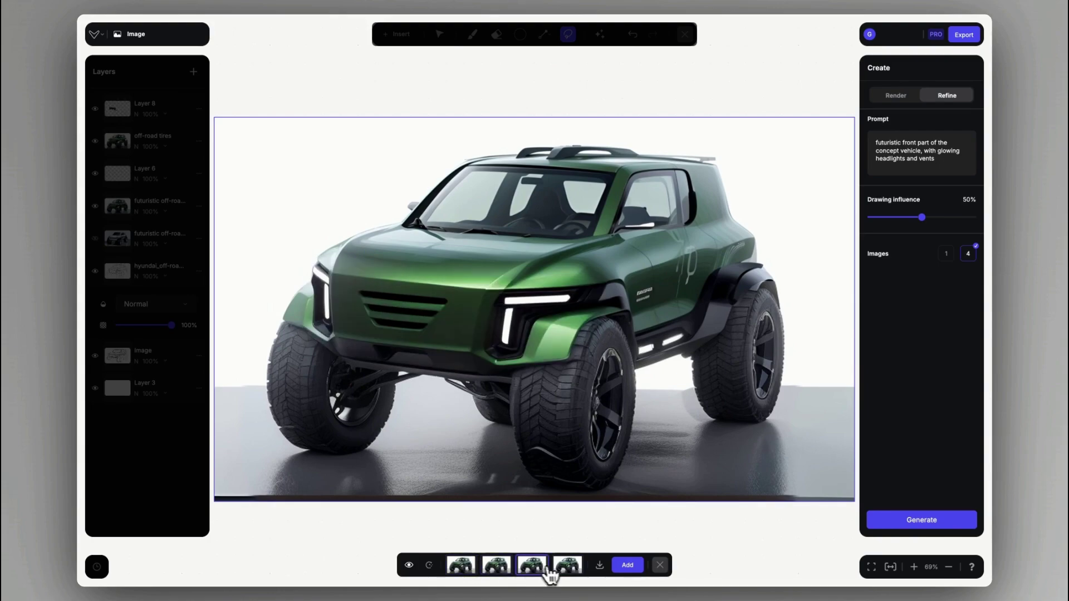
pyautogui.click(567, 565)
pyautogui.click(409, 565)
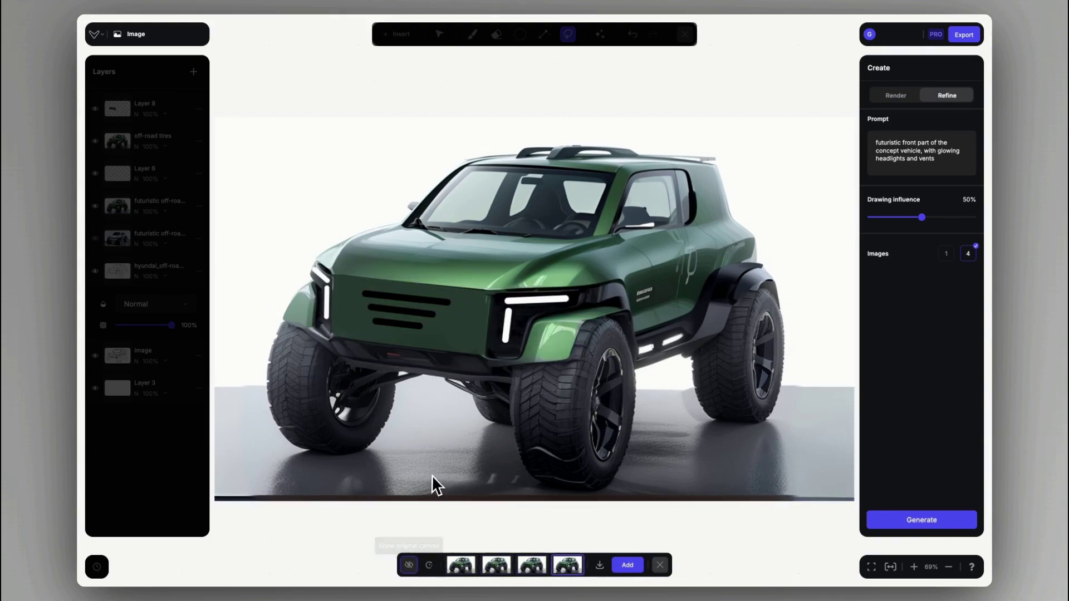
pyautogui.click(409, 565)
pyautogui.click(409, 565)
pyautogui.click(409, 565)
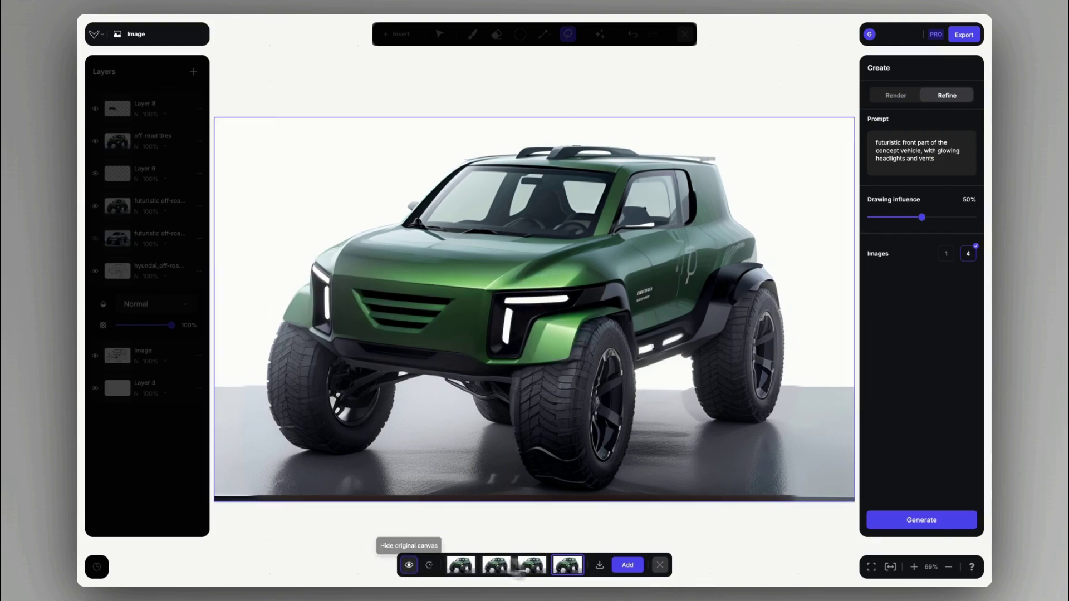
pyautogui.click(628, 565)
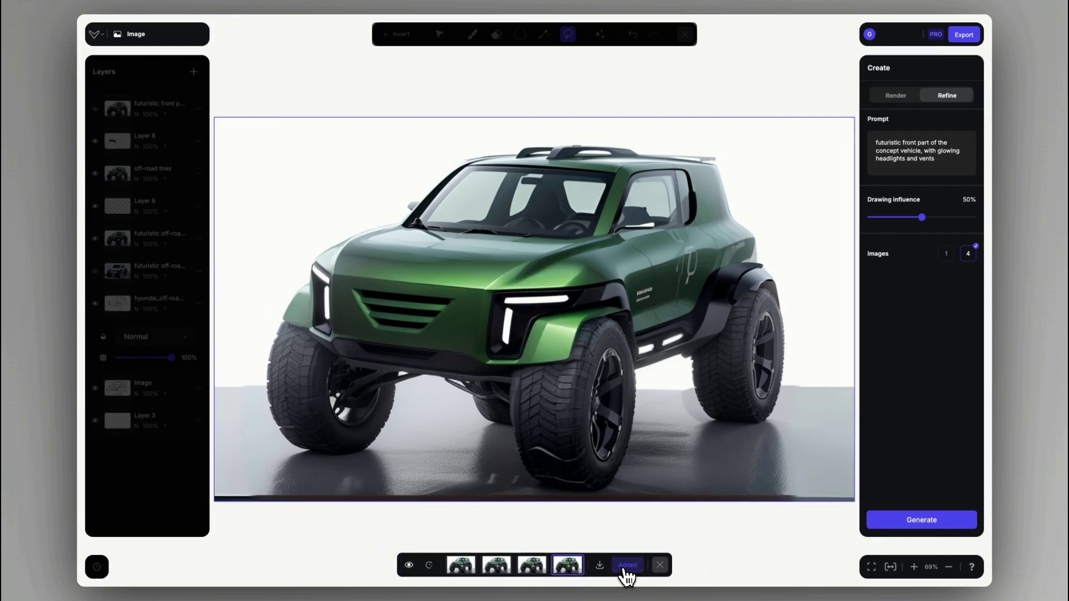
# Generate a fresh batch of four front-end variants, then add the fourth, with green grille vents, as another layer
pyautogui.click(661, 566)
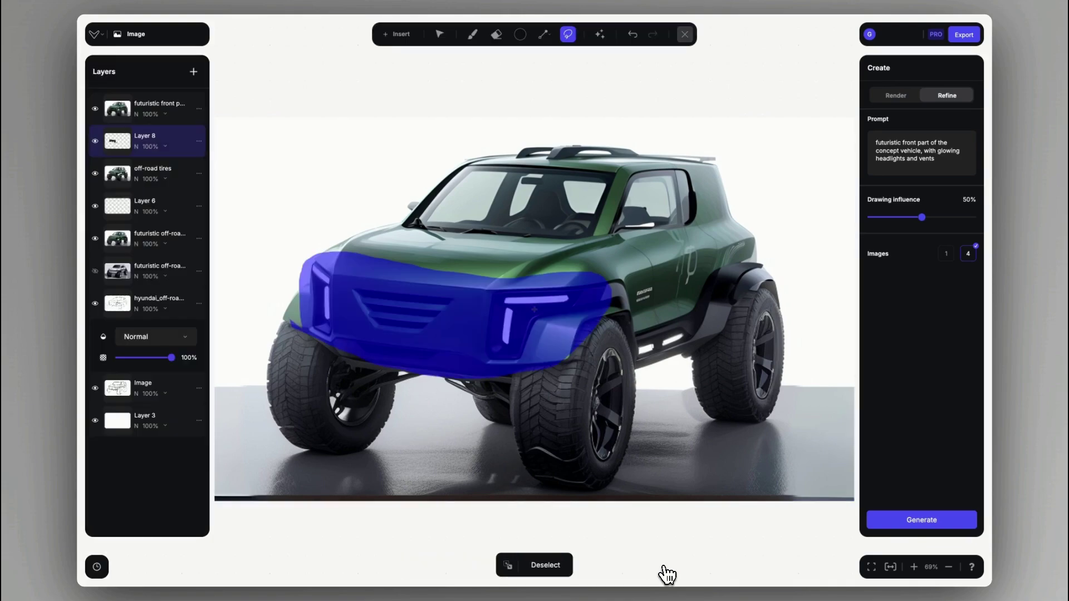
pyautogui.click(926, 523)
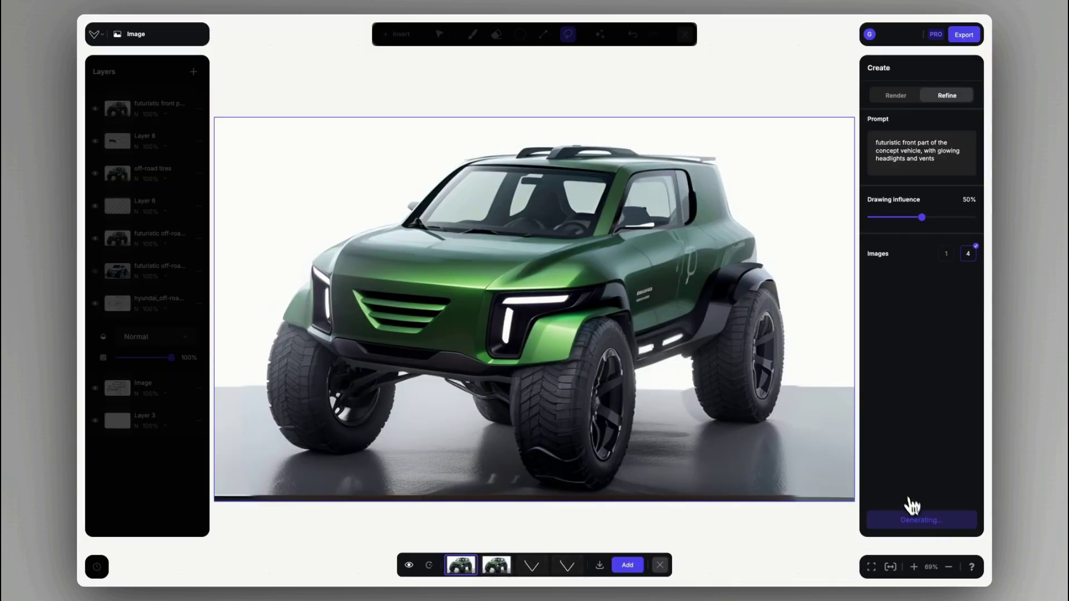
pyautogui.click(500, 569)
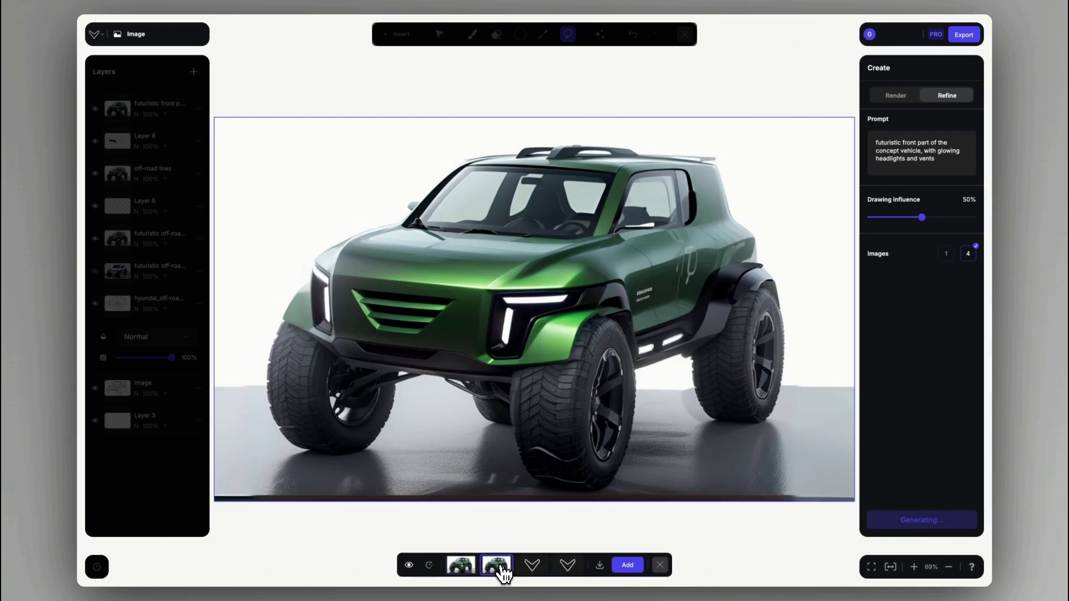
pyautogui.click(534, 567)
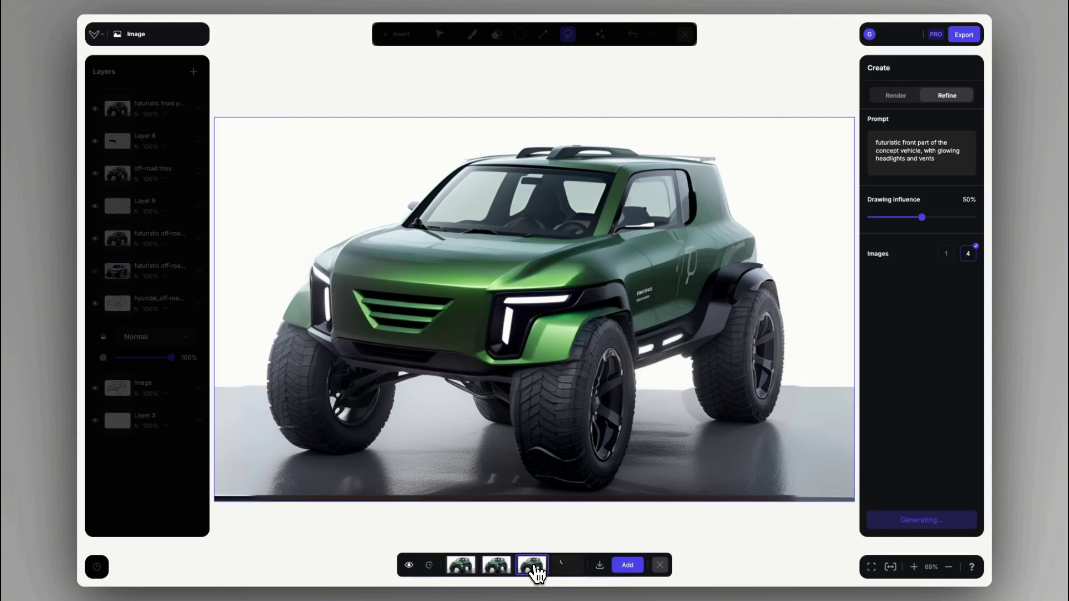
pyautogui.click(574, 570)
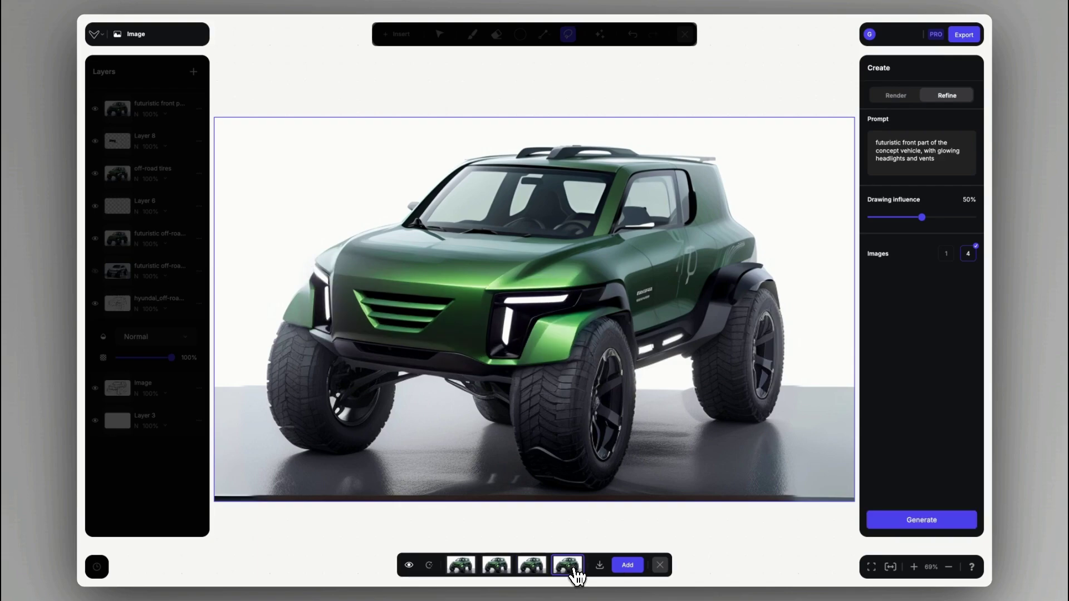
pyautogui.click(410, 566)
pyautogui.click(410, 567)
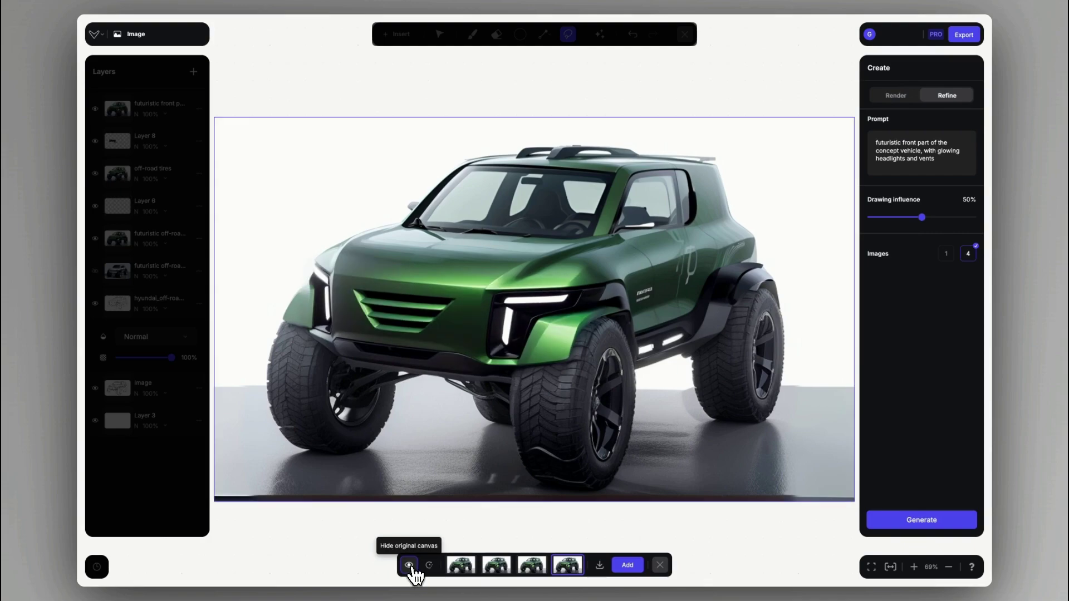
pyautogui.click(626, 566)
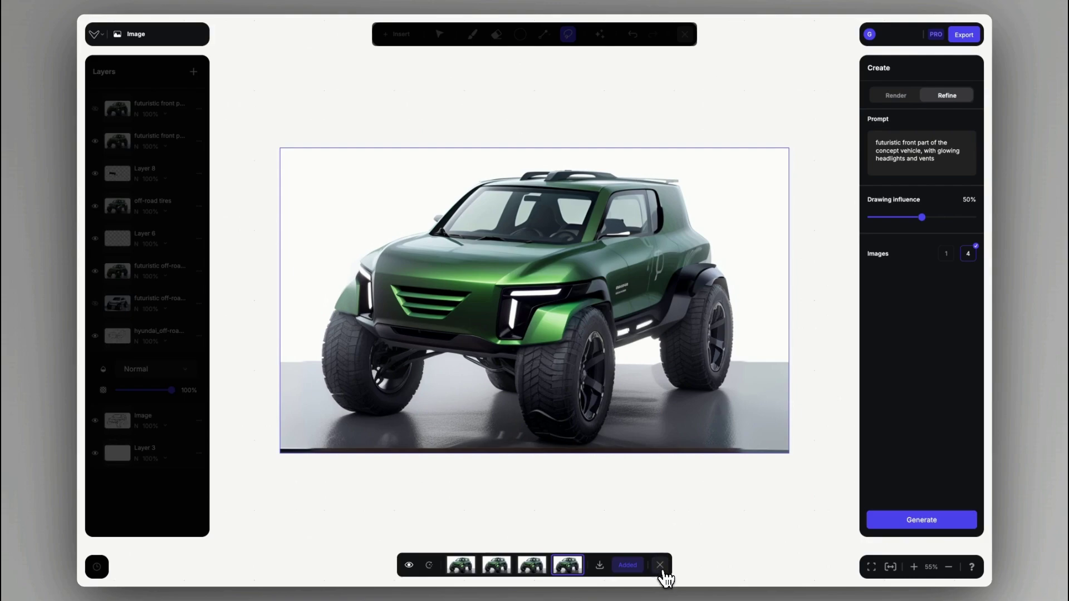
# Reapply the 'off-road tires' settings (Vizcom General, 45%) from the generation history, restoring the tire mask
pyautogui.click(660, 566)
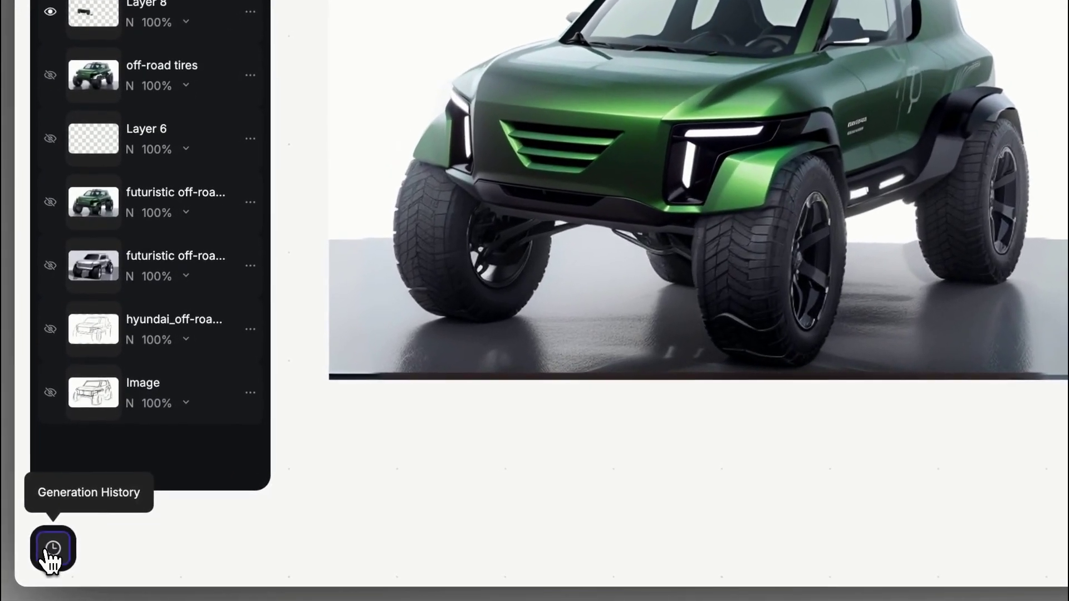
pyautogui.click(55, 550)
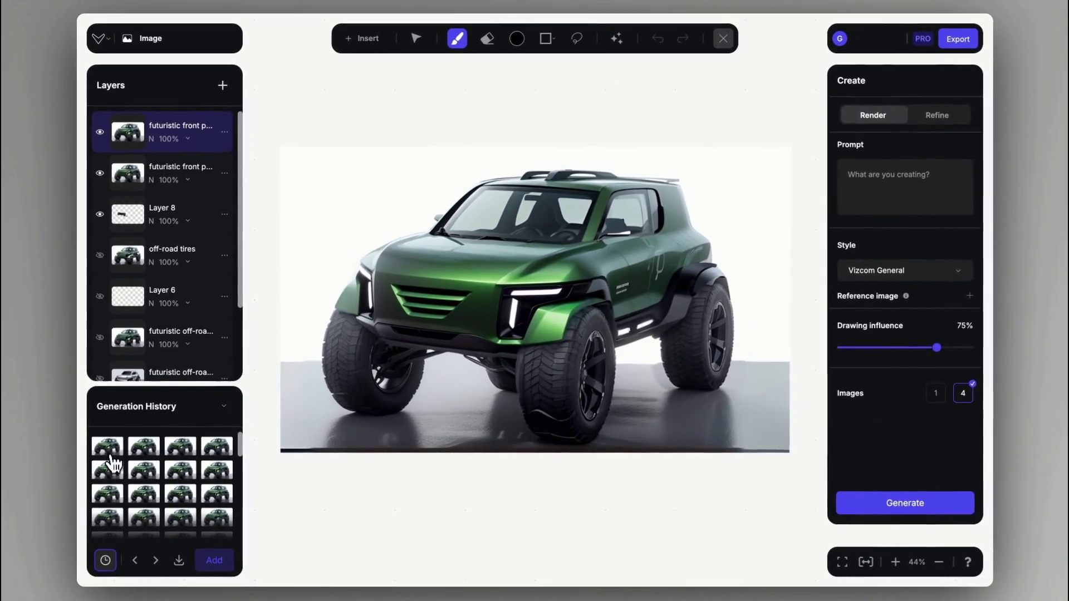
pyautogui.click(180, 445)
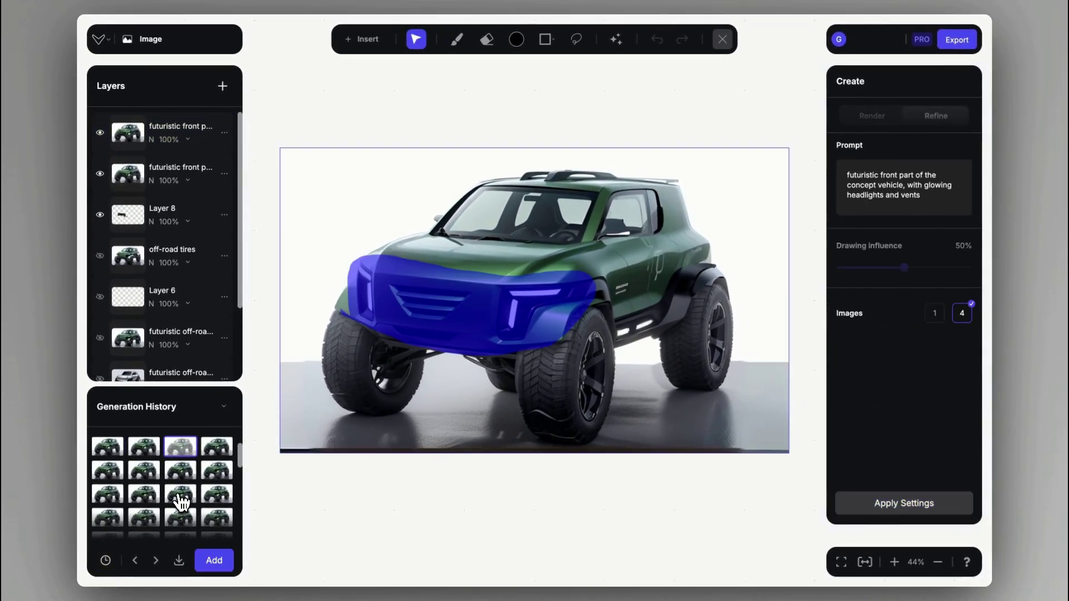
pyautogui.click(144, 517)
pyautogui.scroll(-2, 151, 522)
pyautogui.click(211, 521)
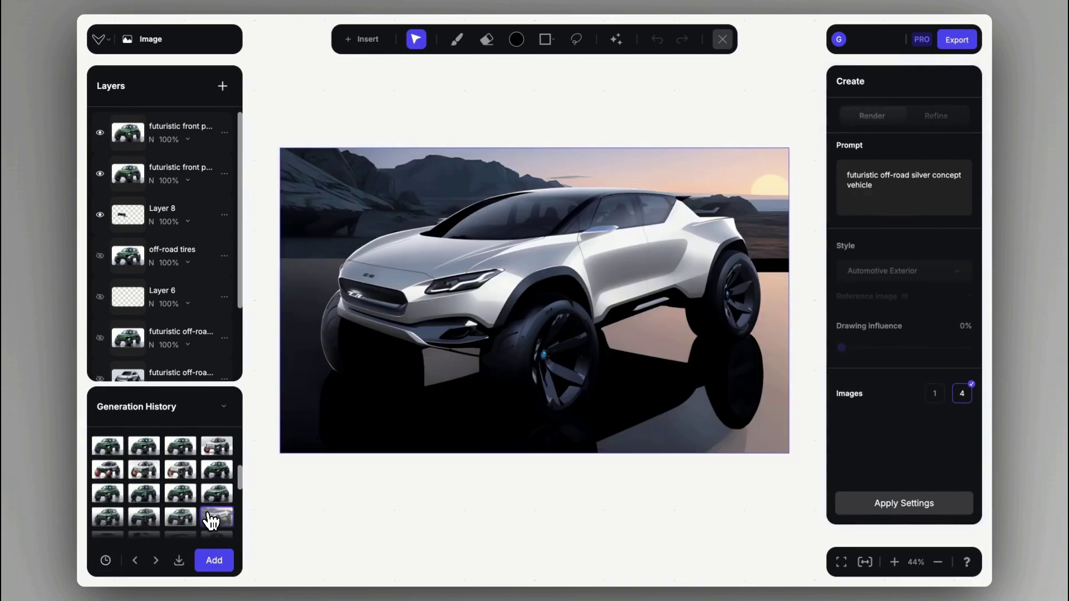
pyautogui.press('Right')
pyautogui.press('Right')
pyautogui.press('Right')
pyautogui.press('Right')
pyautogui.press('Right')
pyautogui.press('Right')
pyautogui.press('Right')
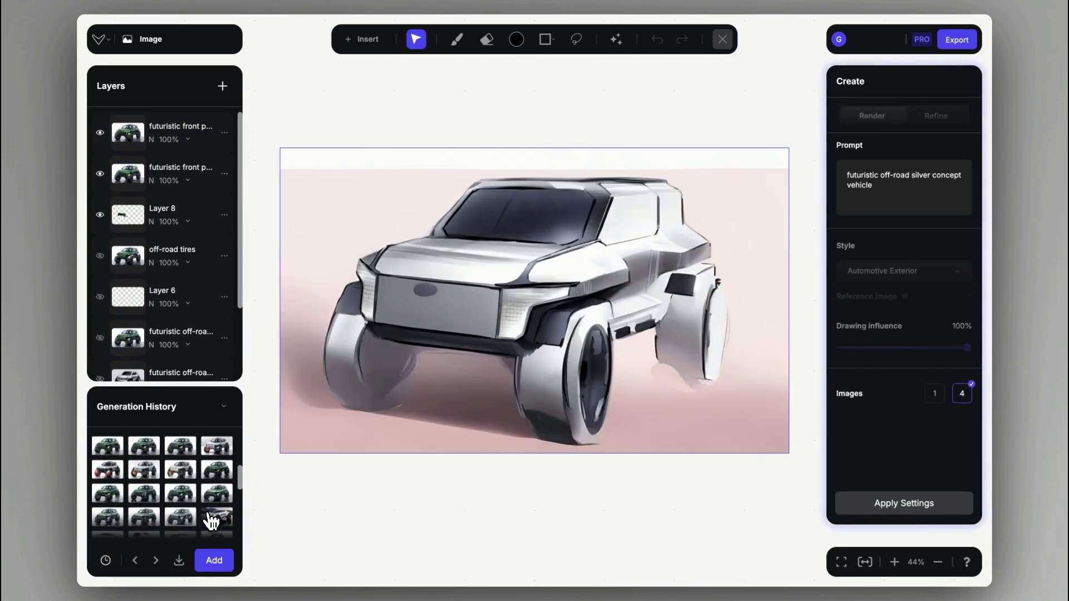
pyautogui.press('Right')
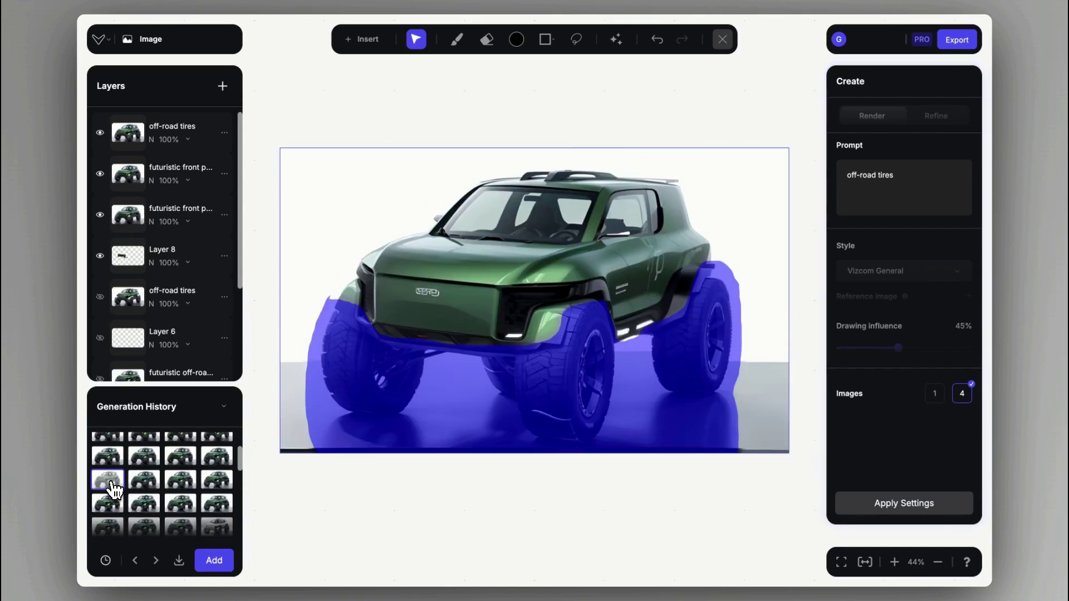
pyautogui.click(852, 507)
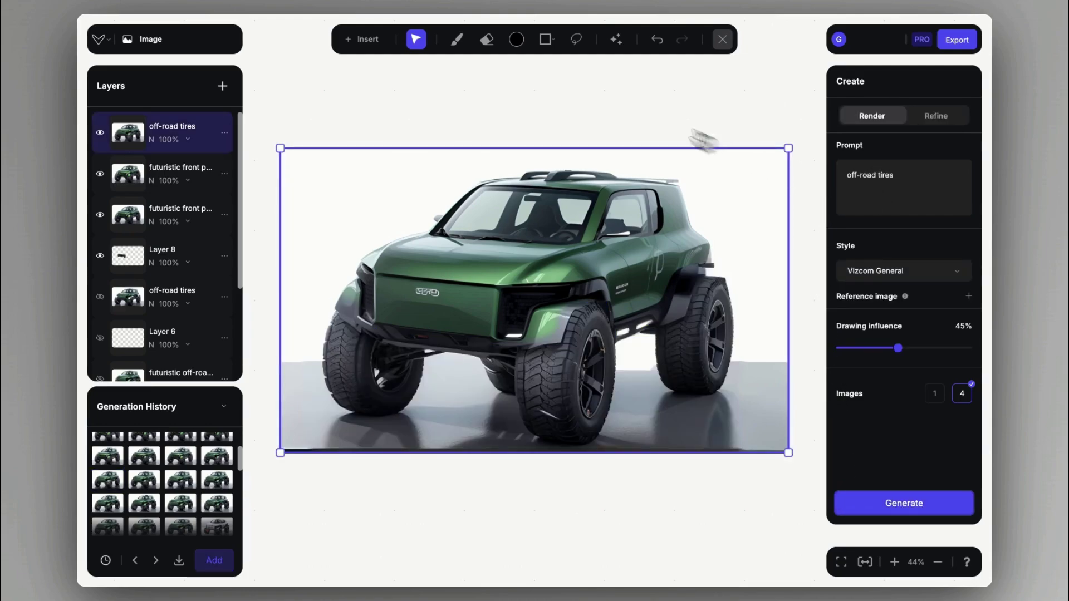
pyautogui.click(579, 40)
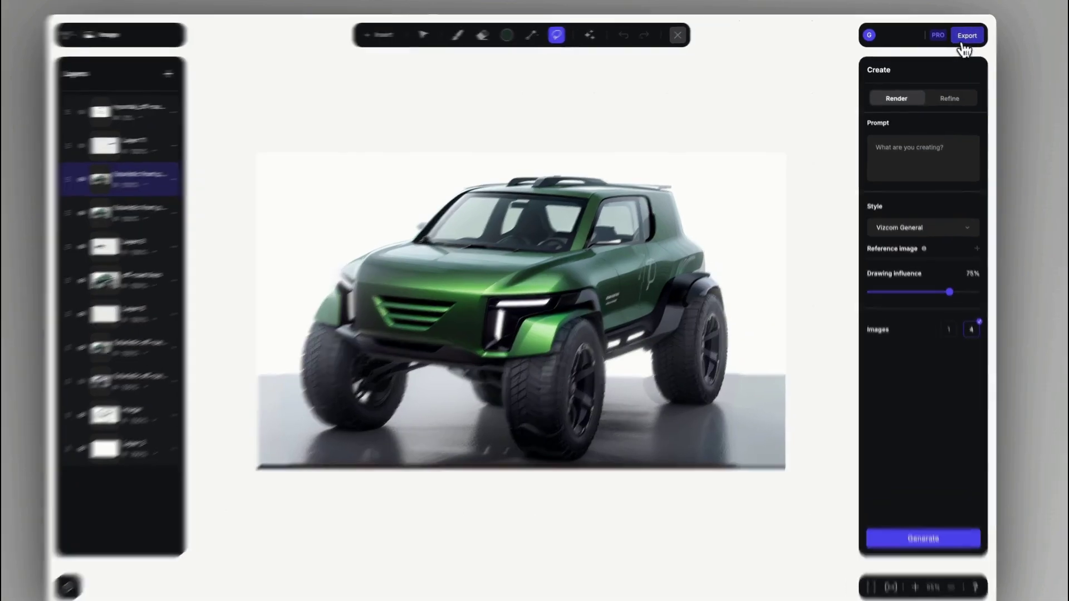
# Download the truck render as an image from the Export menu
pyautogui.click(963, 39)
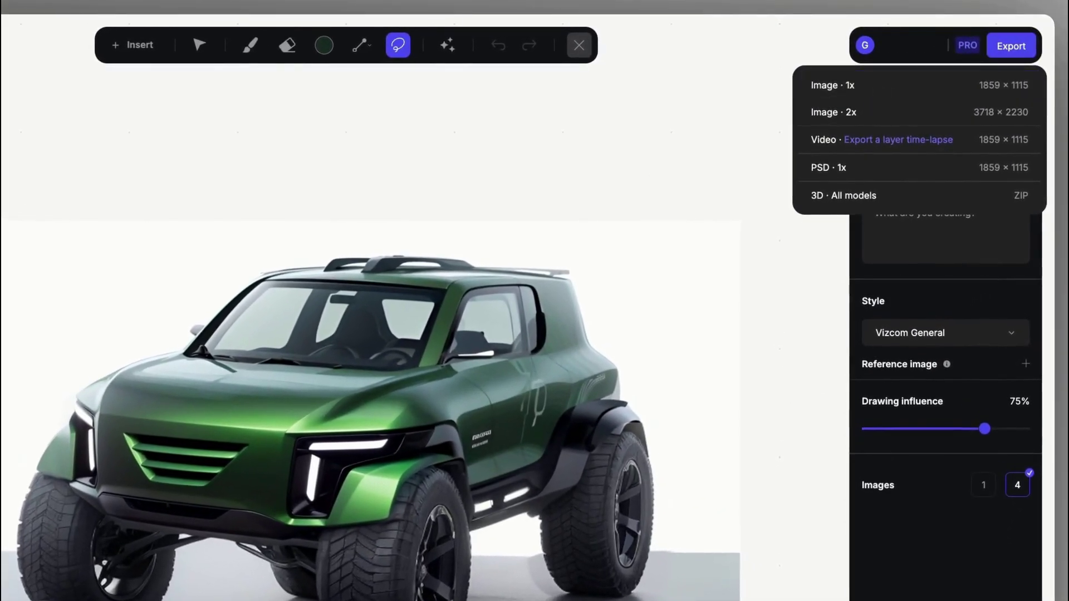
pyautogui.click(878, 65)
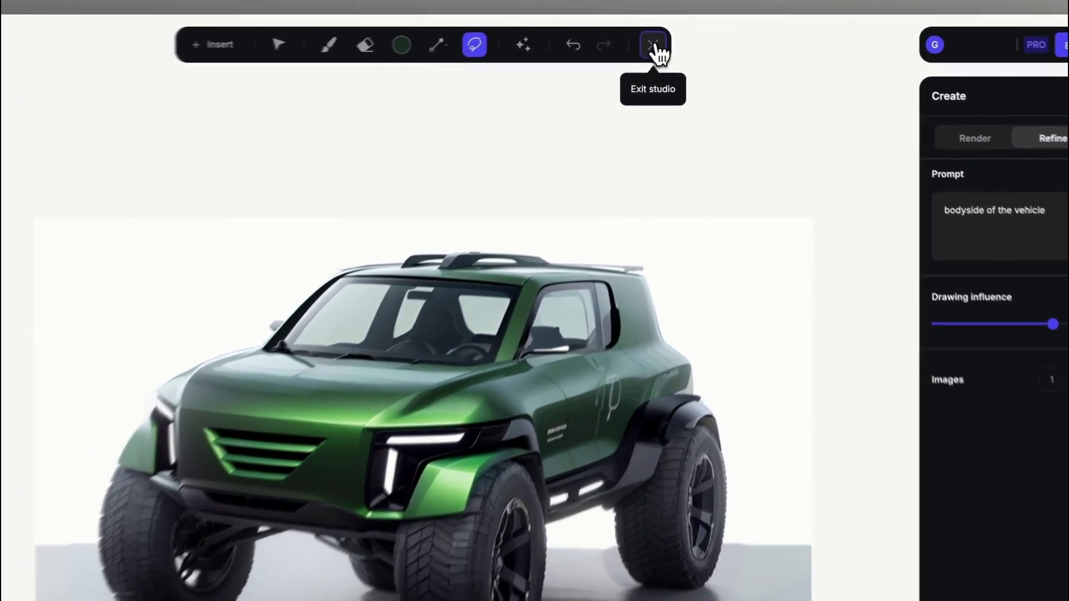
# Back on the canvas, reposition the green car image and attach a new prompt node to it
pyautogui.click(685, 33)
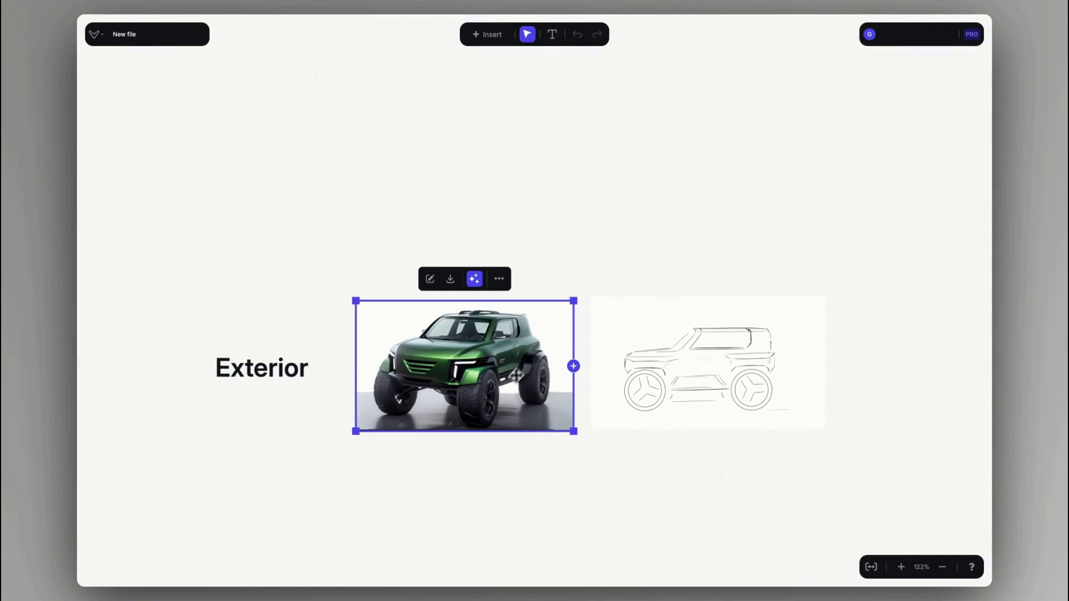
pyautogui.moveTo(509, 396); pyautogui.dragTo(573, 196)
pyautogui.hscroll(5, 573, 195)
pyautogui.click(426, 136)
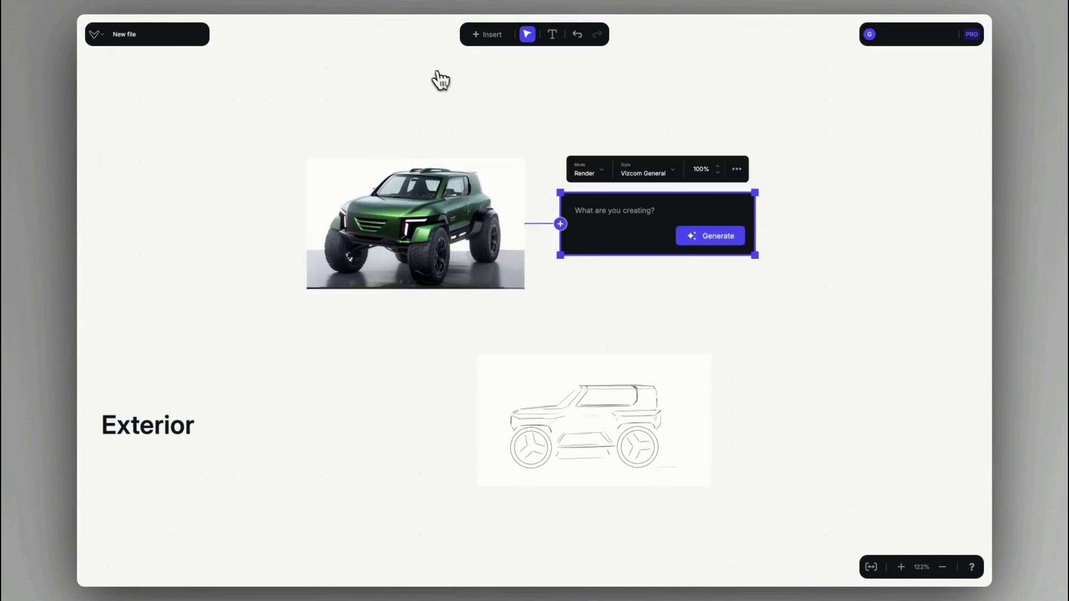
# Set the prompt style to Volume Render and generate a render
pyautogui.click(660, 175)
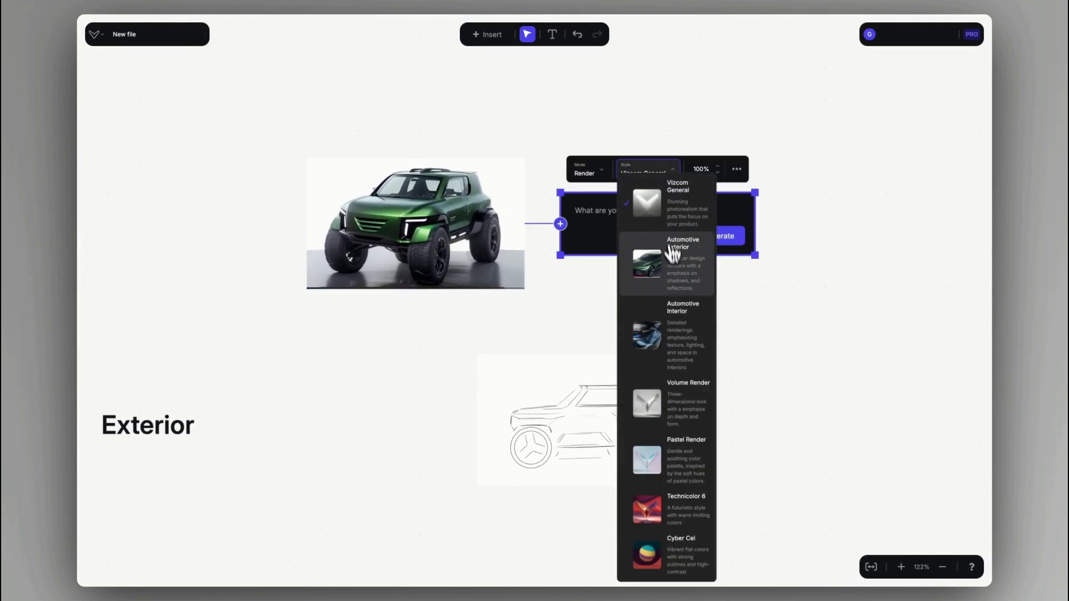
pyautogui.click(685, 401)
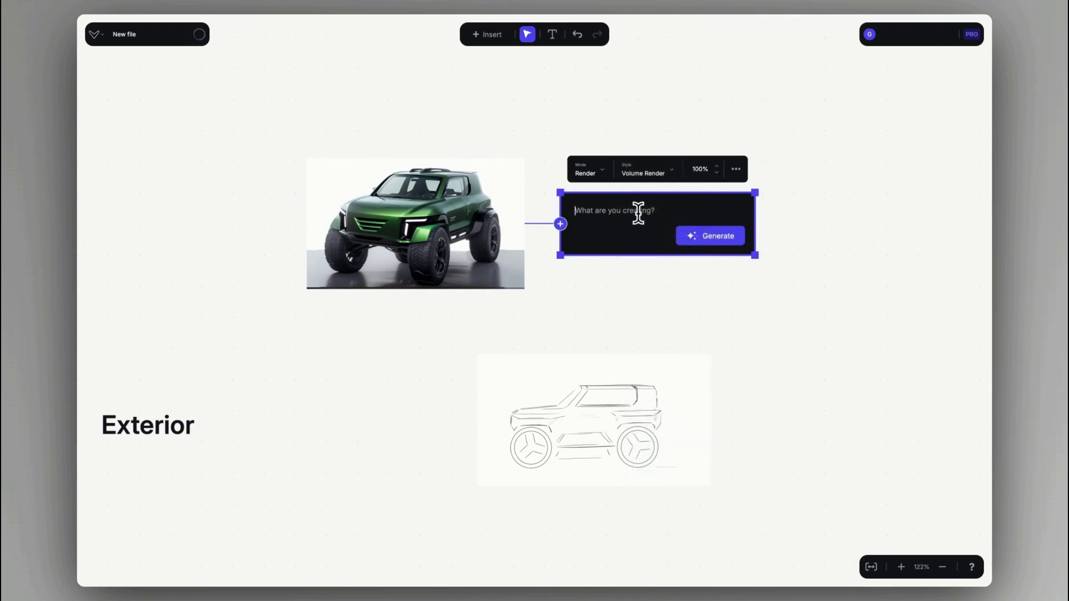
pyautogui.hscroll(3, 635, 267)
pyautogui.click(624, 252)
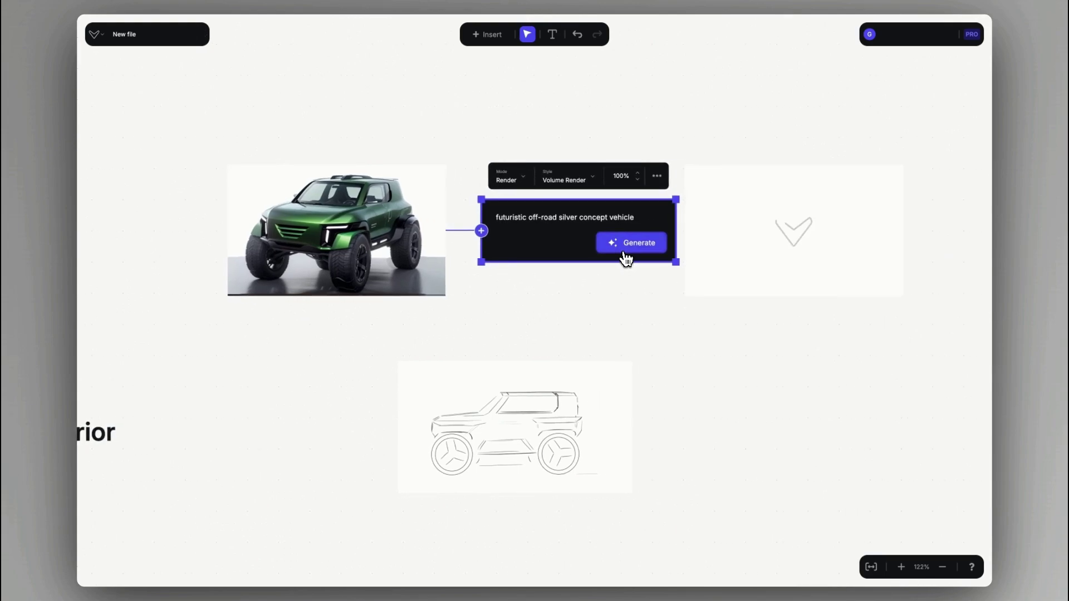
# Try the Pastel Render and Cyber Cel styles, then settle on Technicolor 6
pyautogui.click(599, 186)
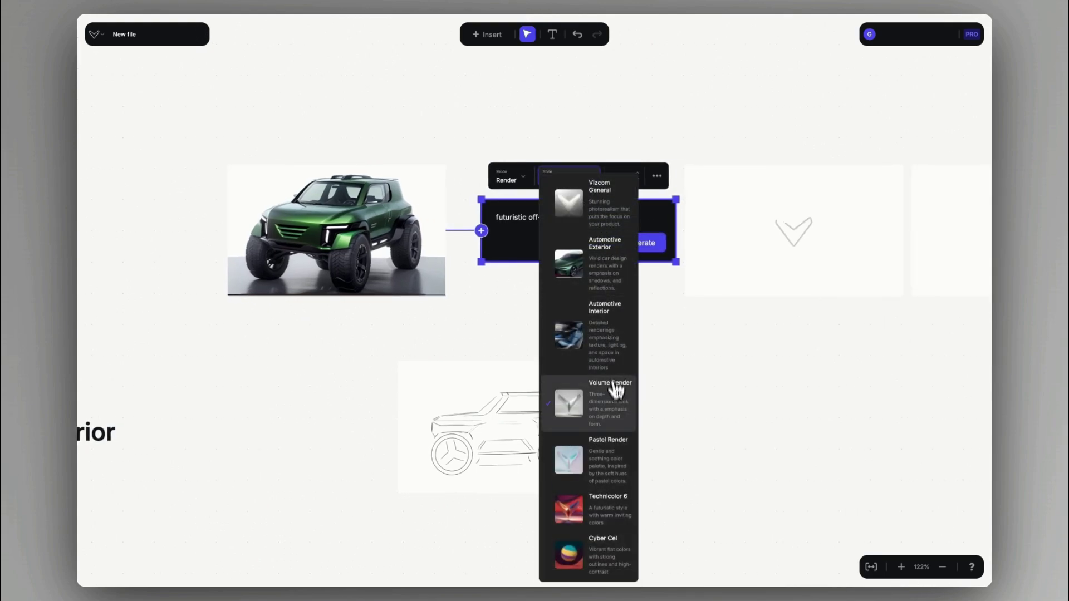
pyautogui.click(611, 445)
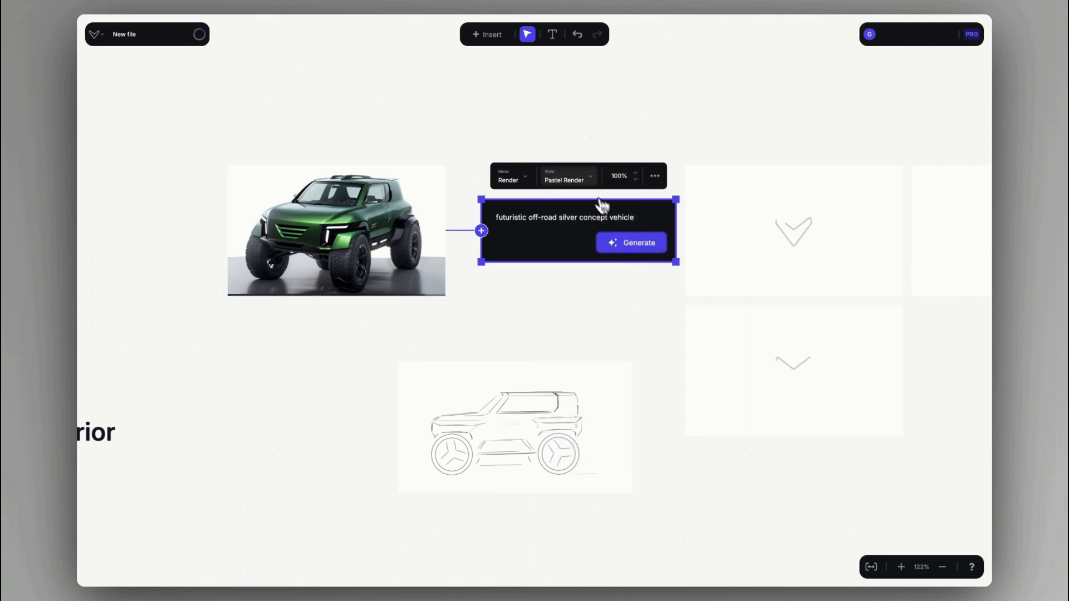
pyautogui.click(590, 180)
pyautogui.click(594, 543)
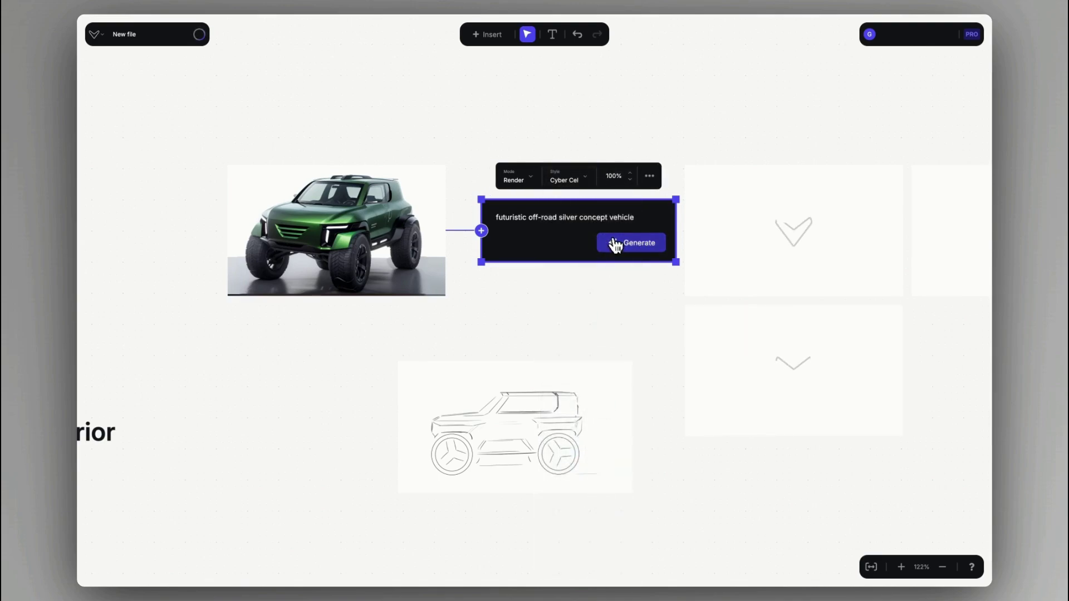
pyautogui.click(584, 180)
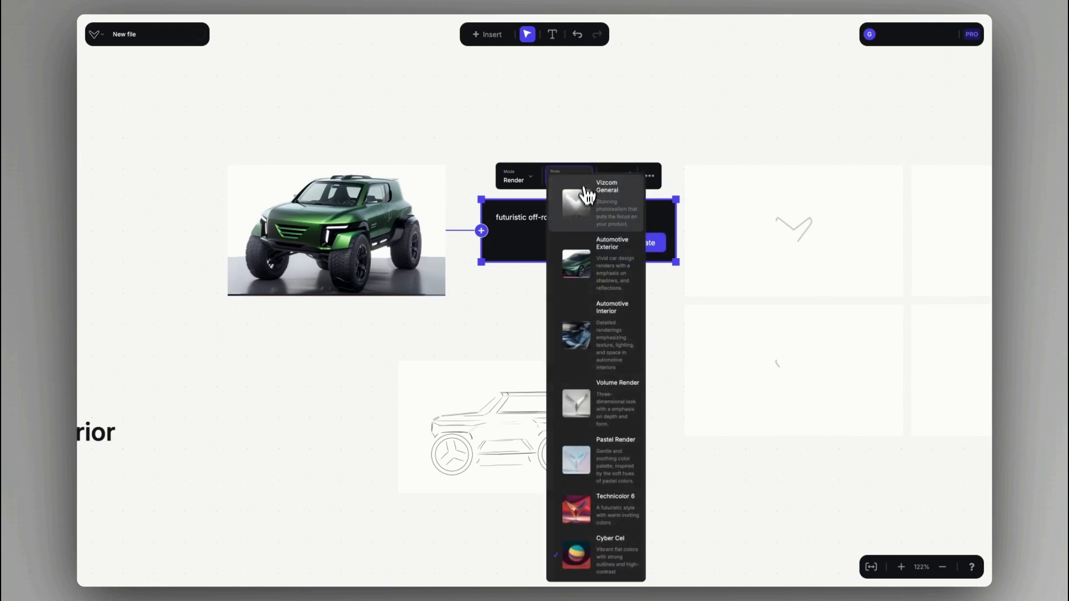
pyautogui.click(622, 503)
pyautogui.scroll(-3, 583, 303)
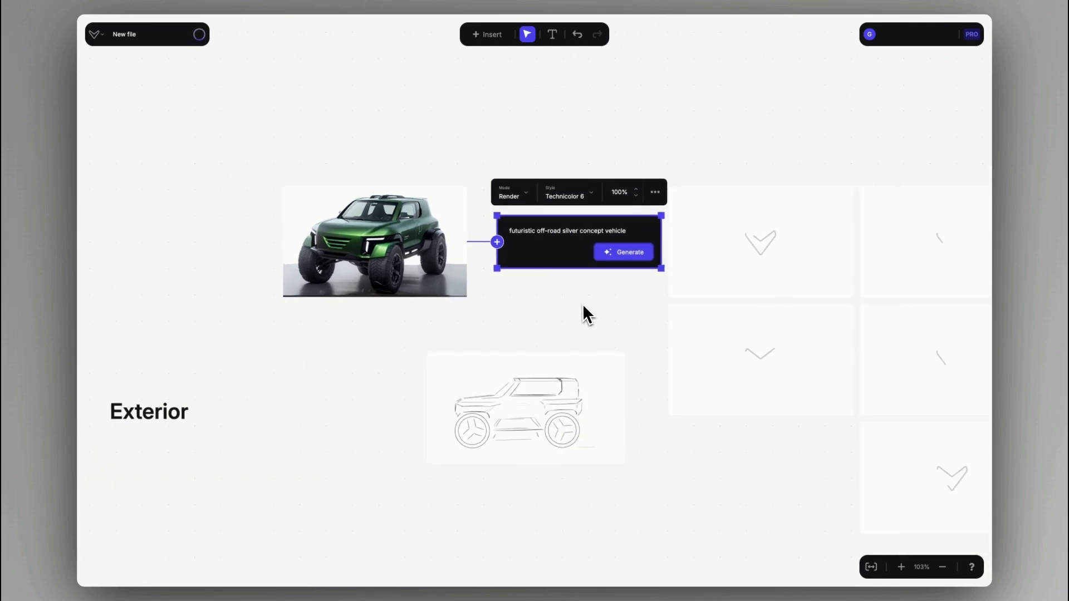
pyautogui.hscroll(3, 582, 303)
# Zoom out to review the eight Technicolor 6 renders, then move down to the Interior section
pyautogui.hscroll(5, 583, 306)
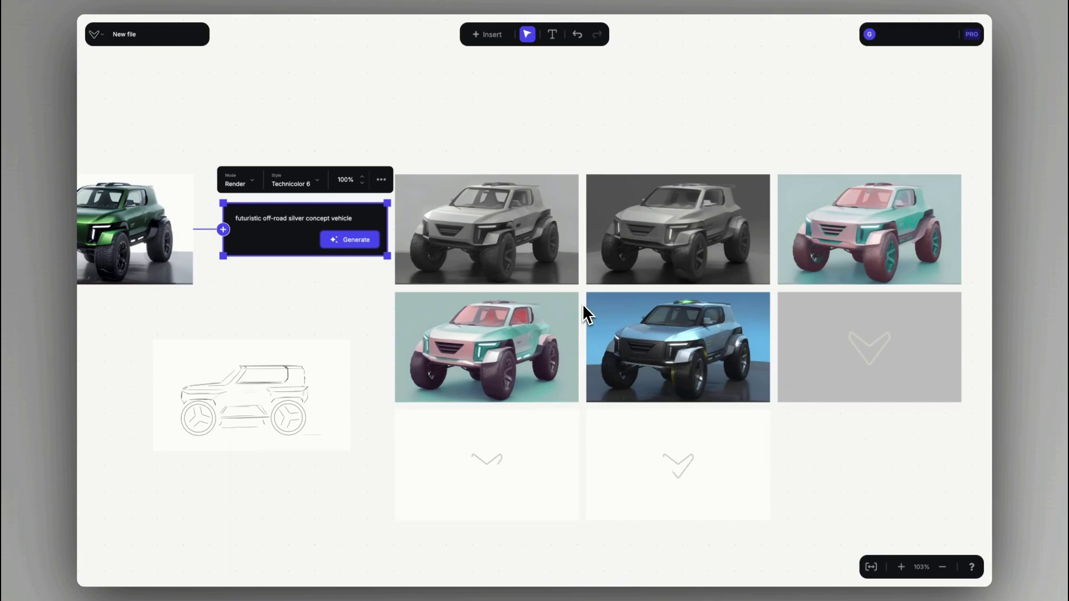
pyautogui.hscroll(-5, 582, 303)
pyautogui.hscroll(-5, 584, 306)
pyautogui.hscroll(10, 584, 305)
pyautogui.scroll(-2, 584, 306)
pyautogui.hscroll(-3, 582, 302)
pyautogui.scroll(-3, 583, 303)
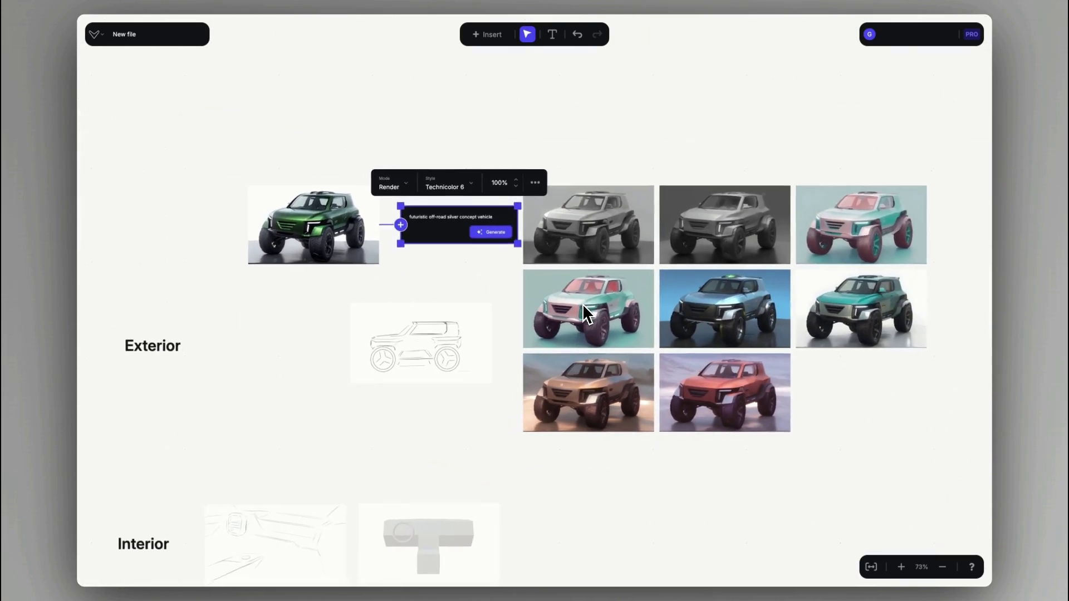
pyautogui.hscroll(-3, 582, 303)
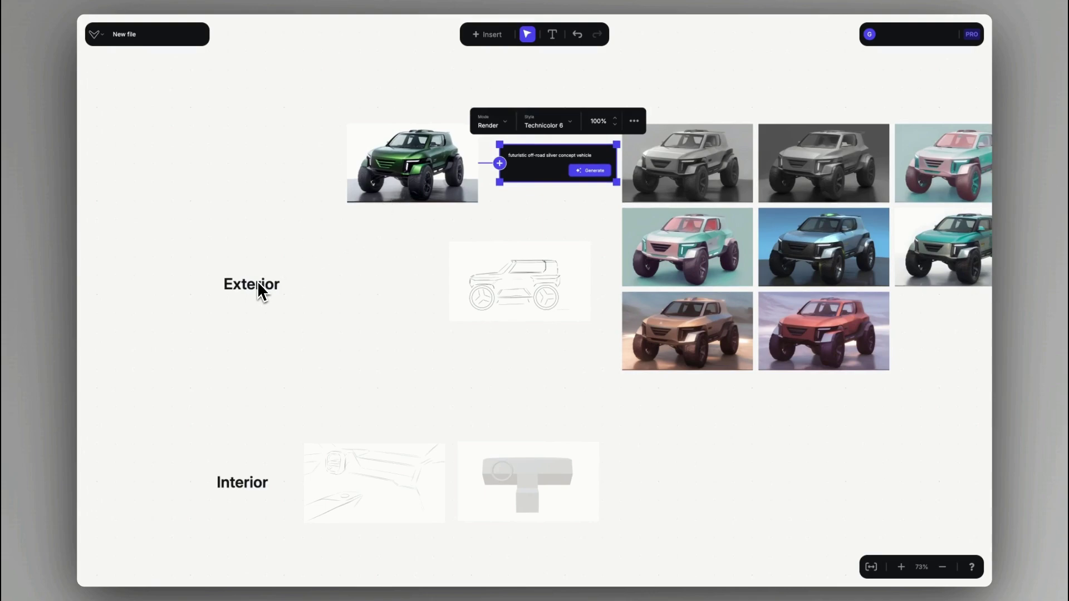
pyautogui.scroll(-4, 299, 346)
pyautogui.scroll(5, 301, 354)
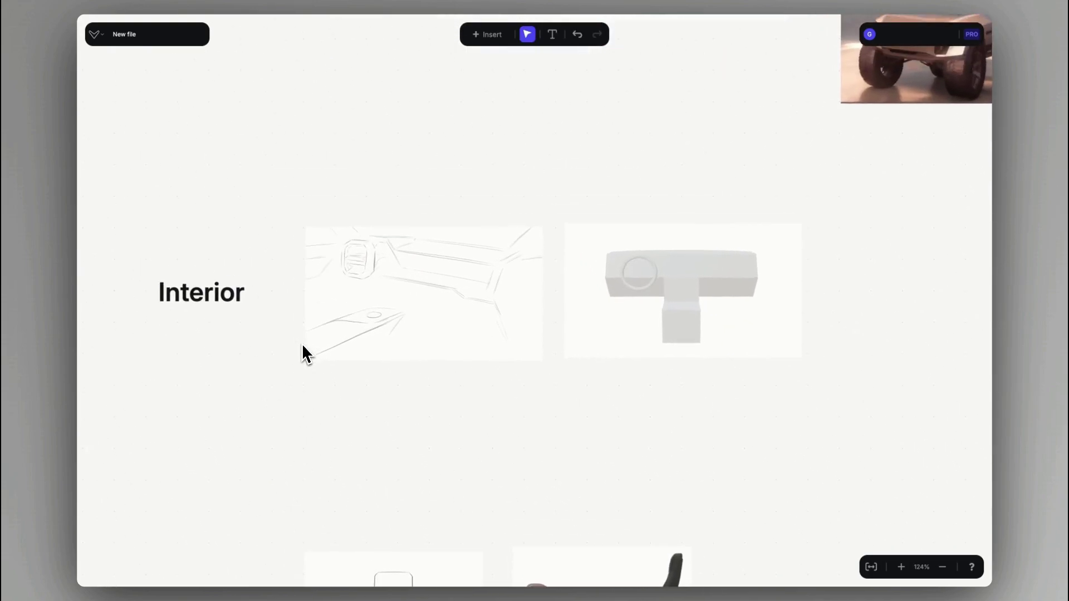
# Swap the interior sketch and the T-shaped block so the block sits by the Interior label
pyautogui.scroll(-3, 305, 354)
pyautogui.click(326, 296)
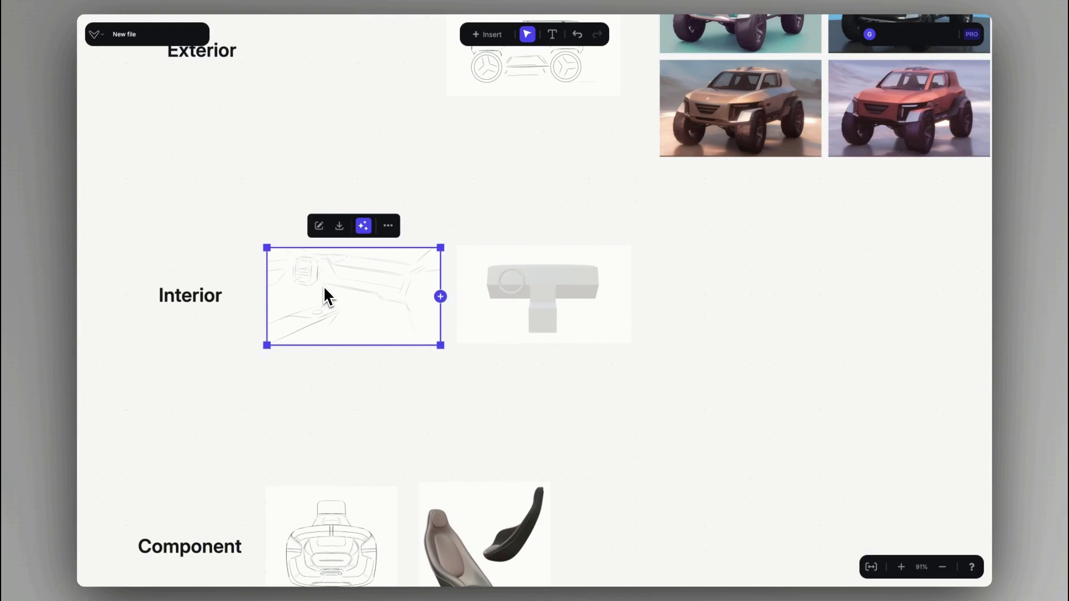
pyautogui.moveTo(316, 276)
pyautogui.mouseDown()
pyautogui.moveTo(452, 373)
pyautogui.moveTo(699, 329)
pyautogui.moveTo(700, 308)
pyautogui.mouseUp()
pyautogui.moveTo(574, 317); pyautogui.dragTo(360, 318)
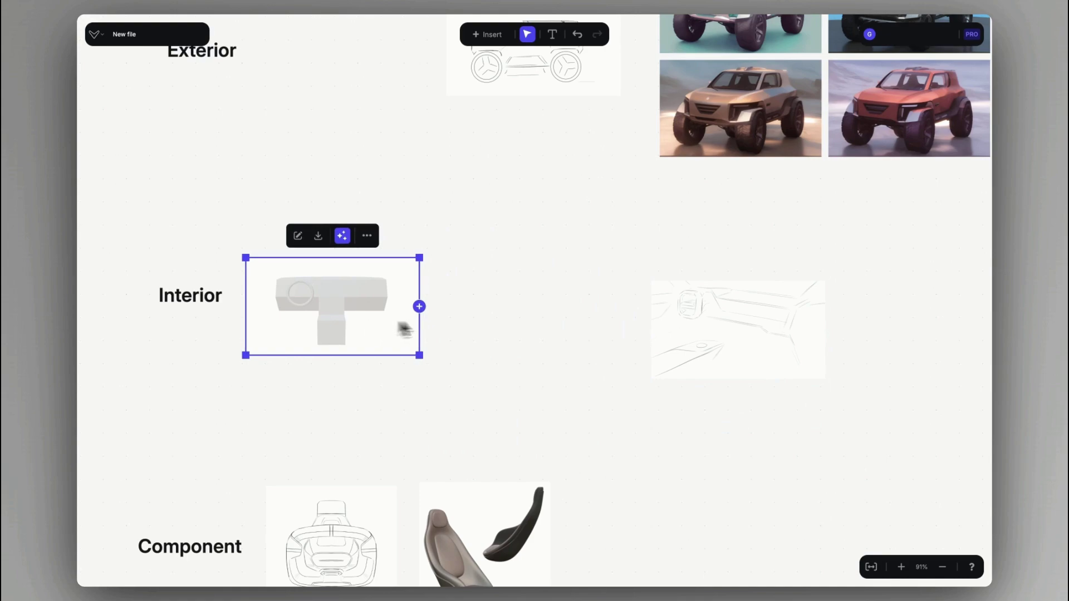
pyautogui.click(492, 319)
pyautogui.hscroll(2, 492, 319)
pyautogui.hscroll(5, 493, 319)
pyautogui.scroll(3, 461, 311)
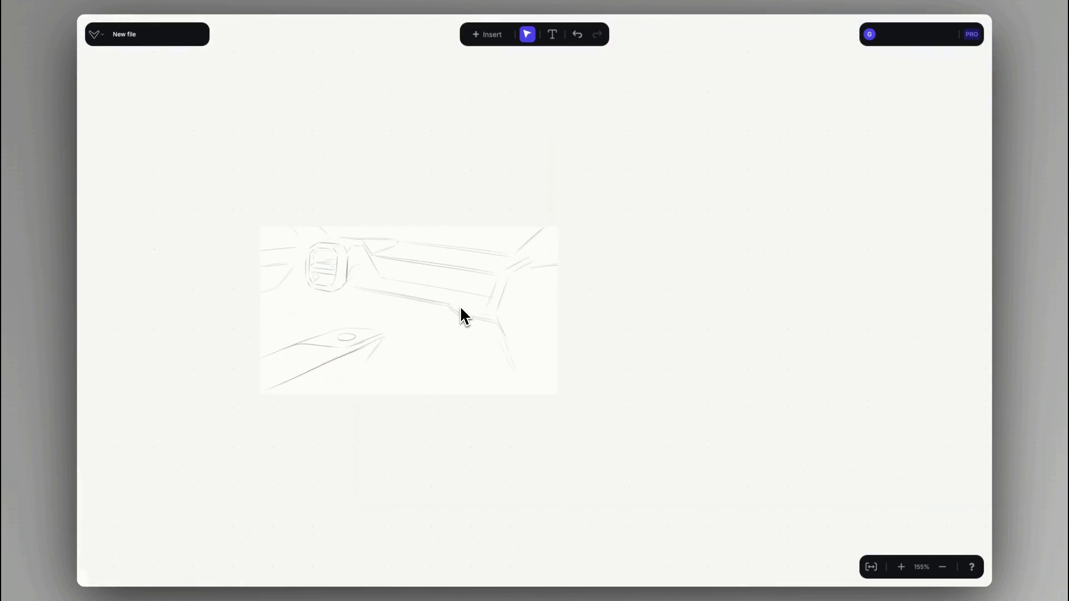
# Link an Automotive Interior prompt to the sketch: 'premium white leather and wood vehicle interior concept with perforated seats'
pyautogui.click(460, 307)
pyautogui.click(419, 205)
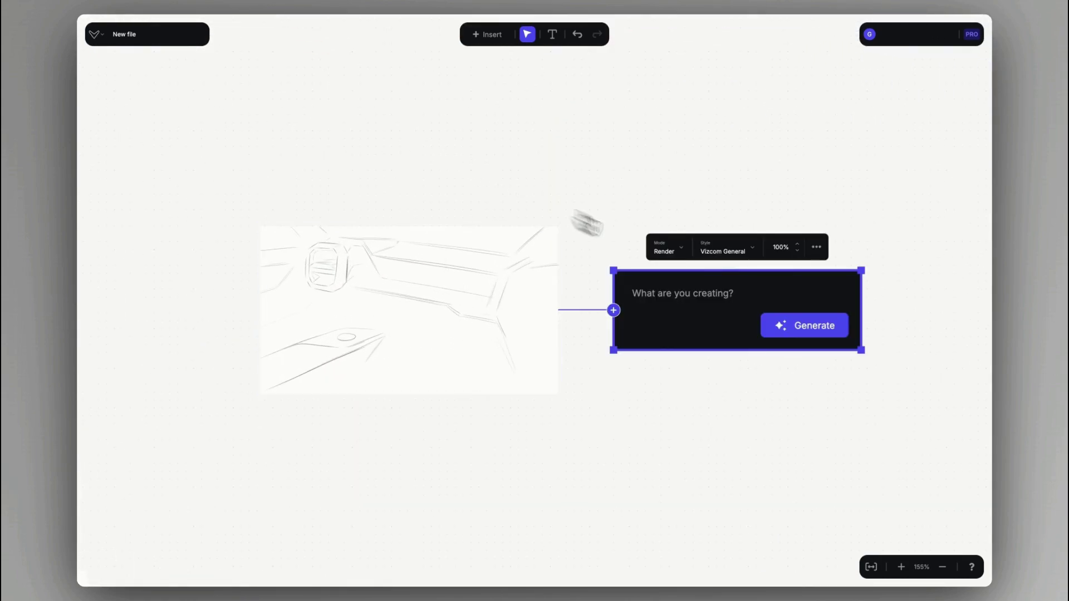
pyautogui.click(734, 253)
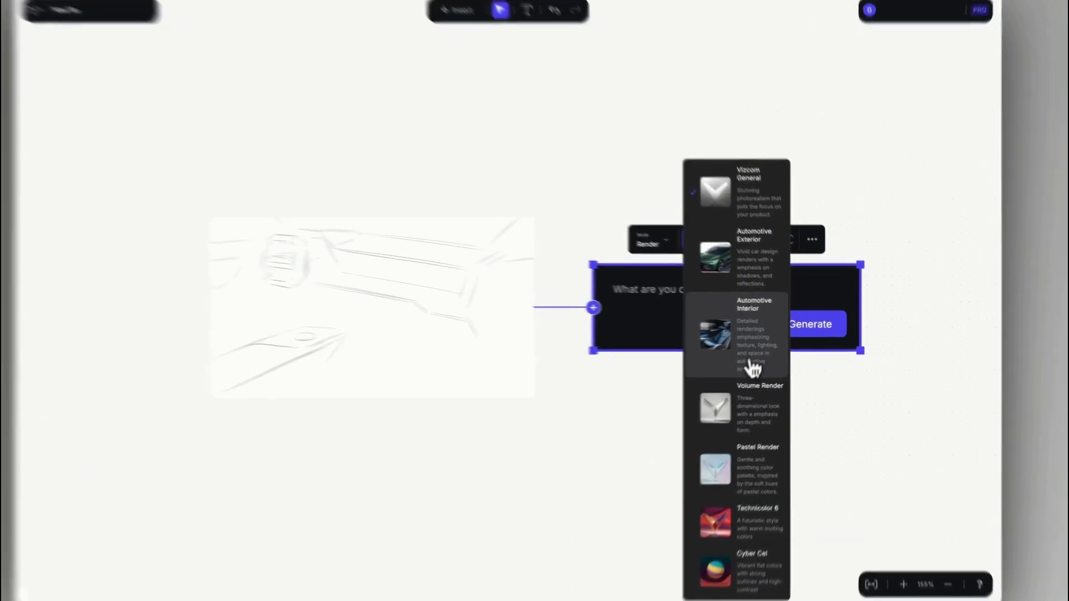
pyautogui.click(750, 365)
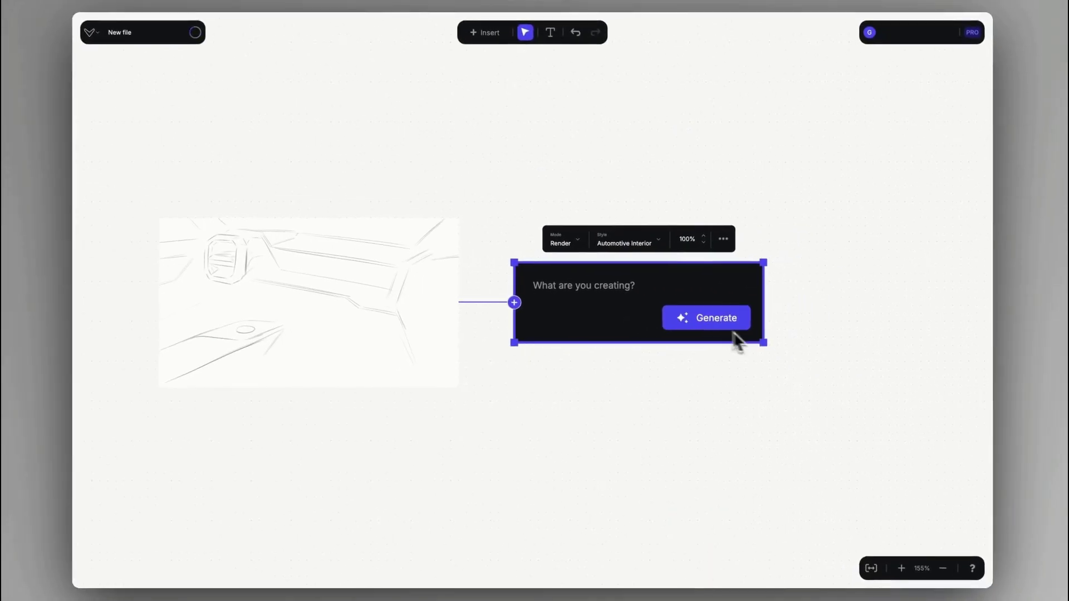
pyautogui.click(590, 278)
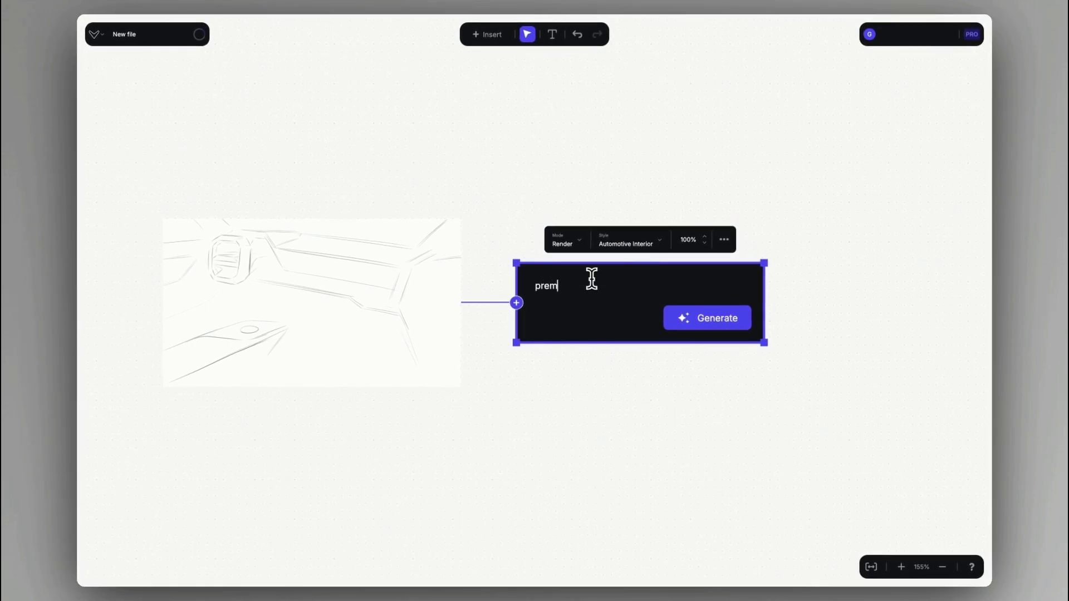
pyautogui.write('premium white leather and wood vehicle interior concept with seats')
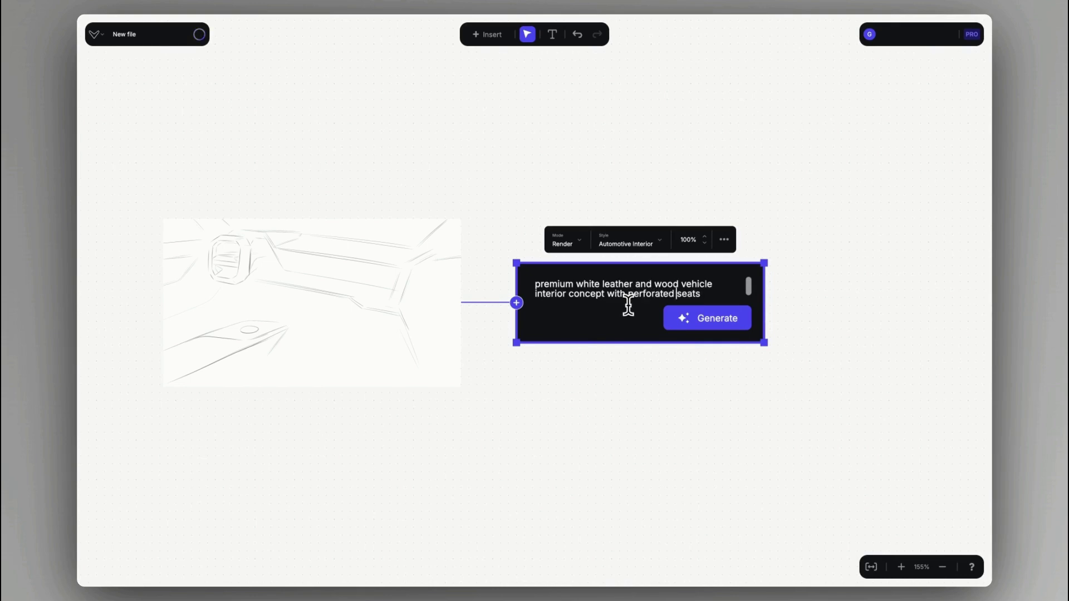
pyautogui.scroll(-5, 597, 401)
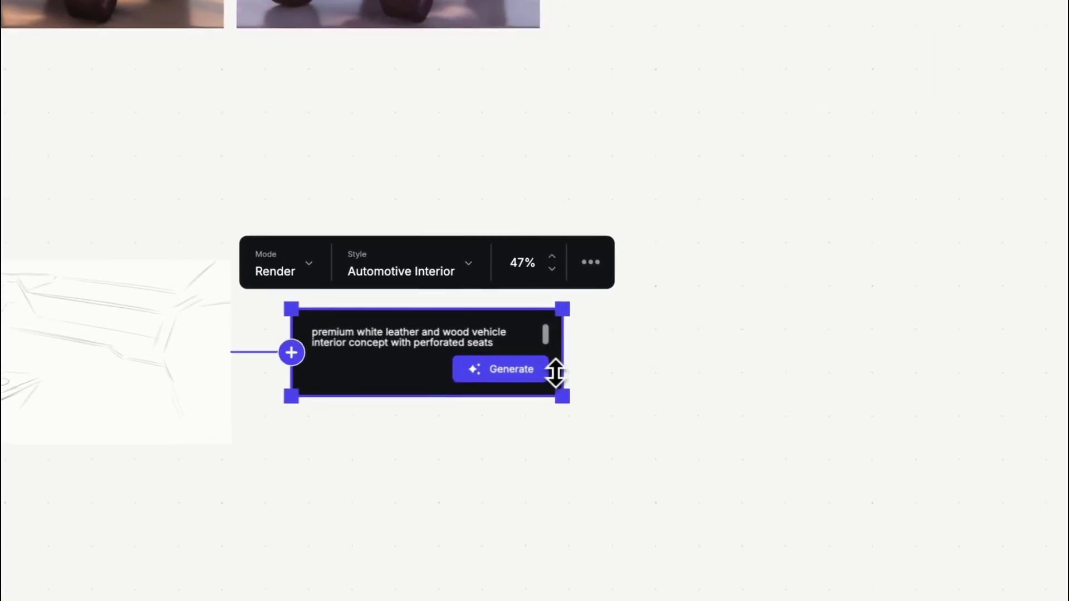
# Raise the interior prompt's strength and generate two rounds of white leather and wood cabin renders
pyautogui.moveTo(552, 256); pyautogui.dragTo(549, 248)
pyautogui.click(509, 370)
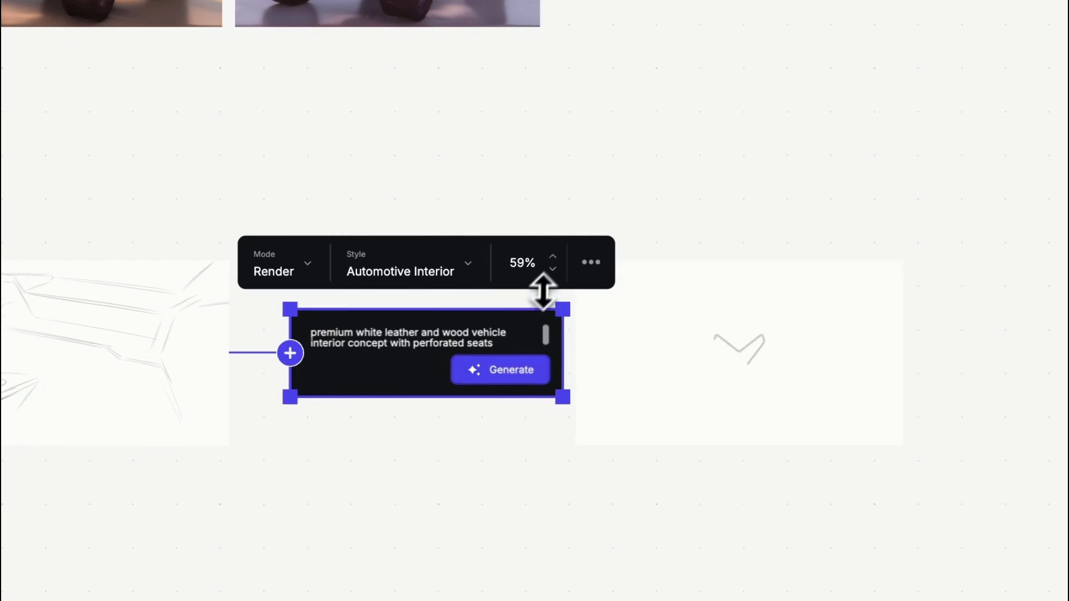
pyautogui.moveTo(544, 288); pyautogui.dragTo(559, 220)
pyautogui.moveTo(551, 262); pyautogui.dragTo(550, 269)
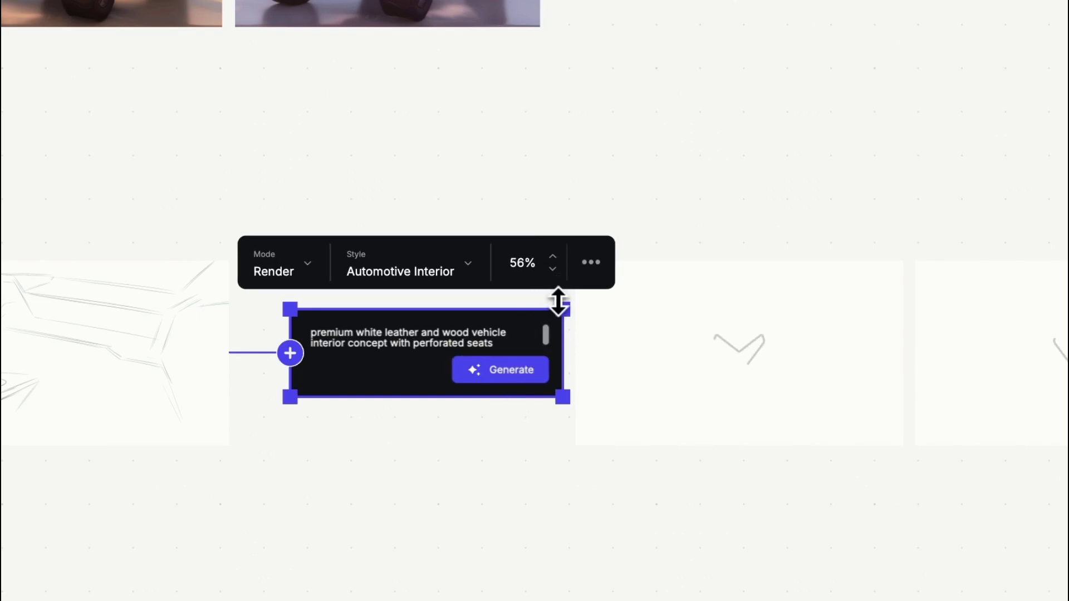
pyautogui.click(515, 370)
pyautogui.moveTo(544, 279); pyautogui.dragTo(540, 245)
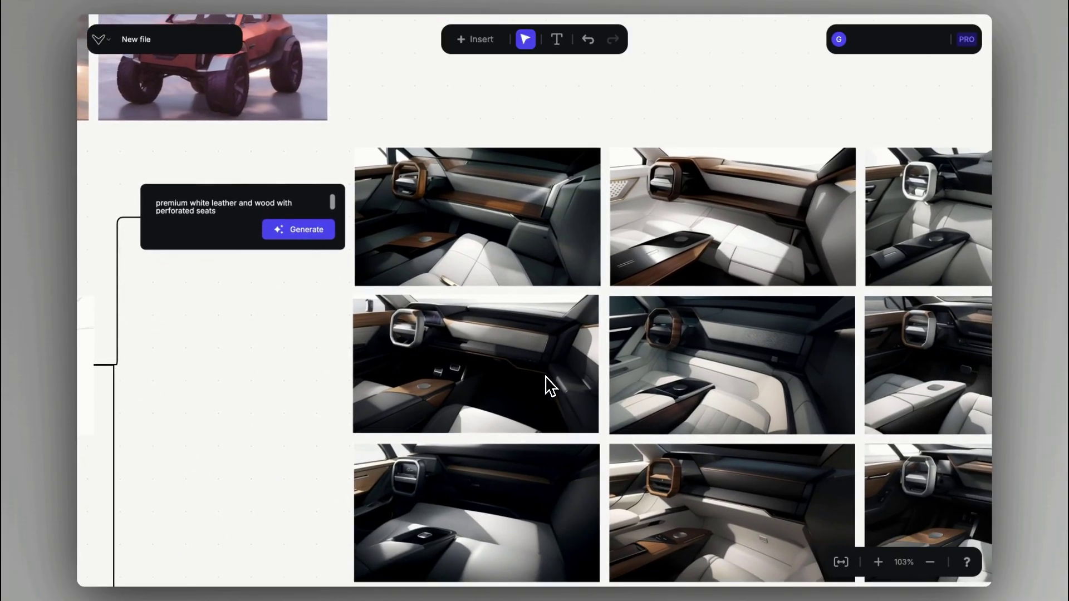
# Pan and zoom around the canvas to inspect the grid of interior renders
pyautogui.hscroll(5, 546, 384)
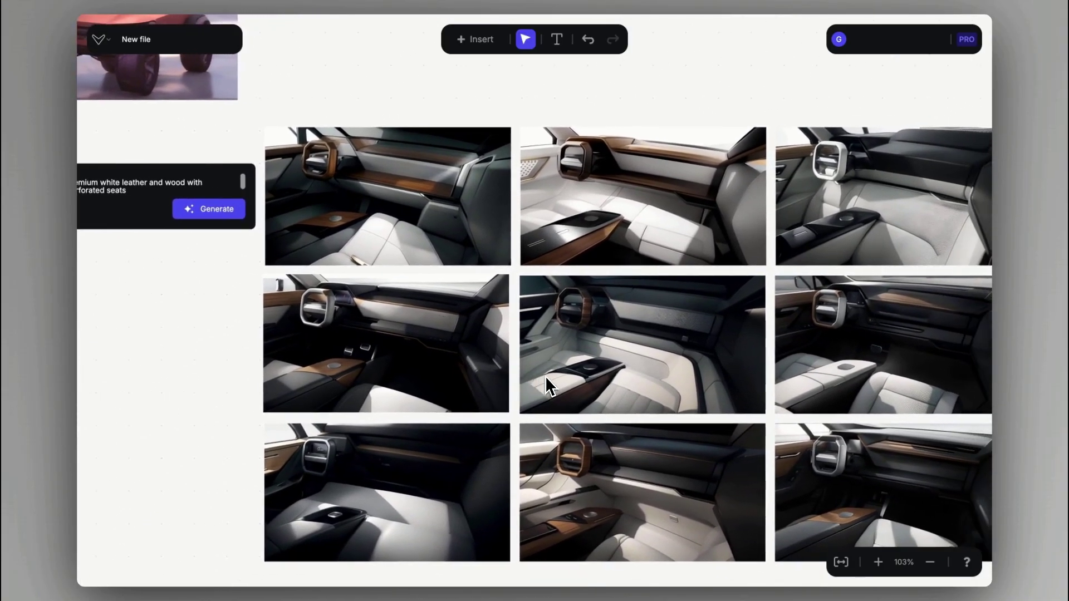
pyautogui.hscroll(5, 545, 377)
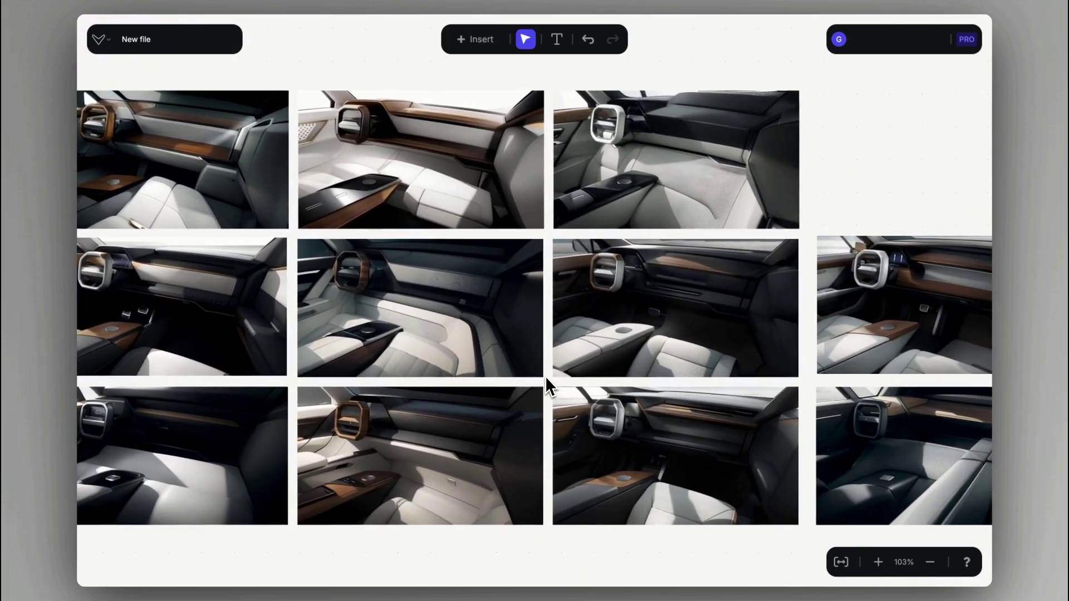
pyautogui.hscroll(6, 546, 377)
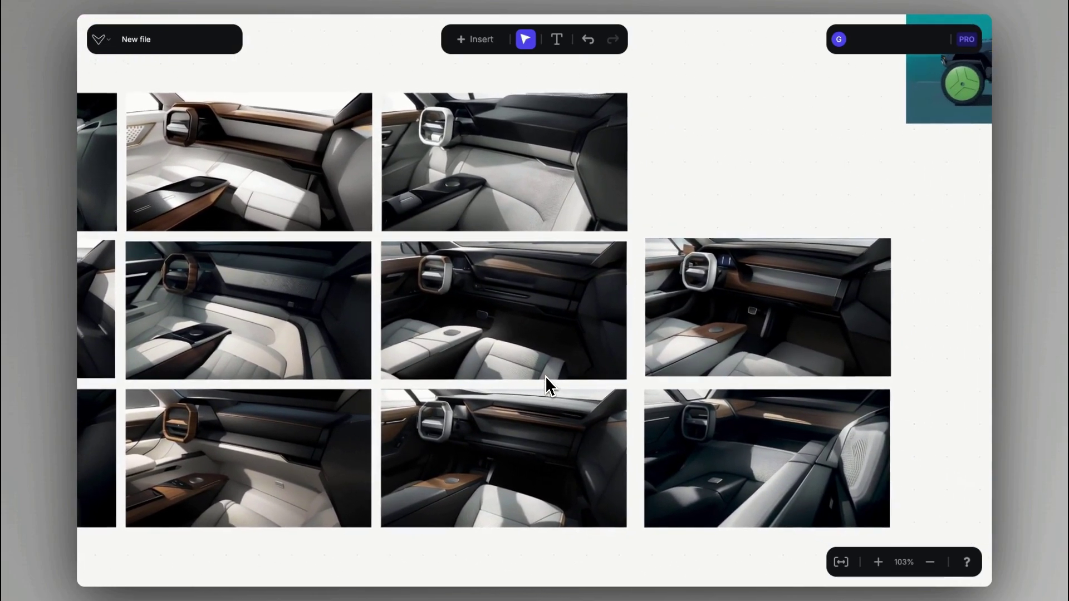
pyautogui.scroll(5, 613, 349)
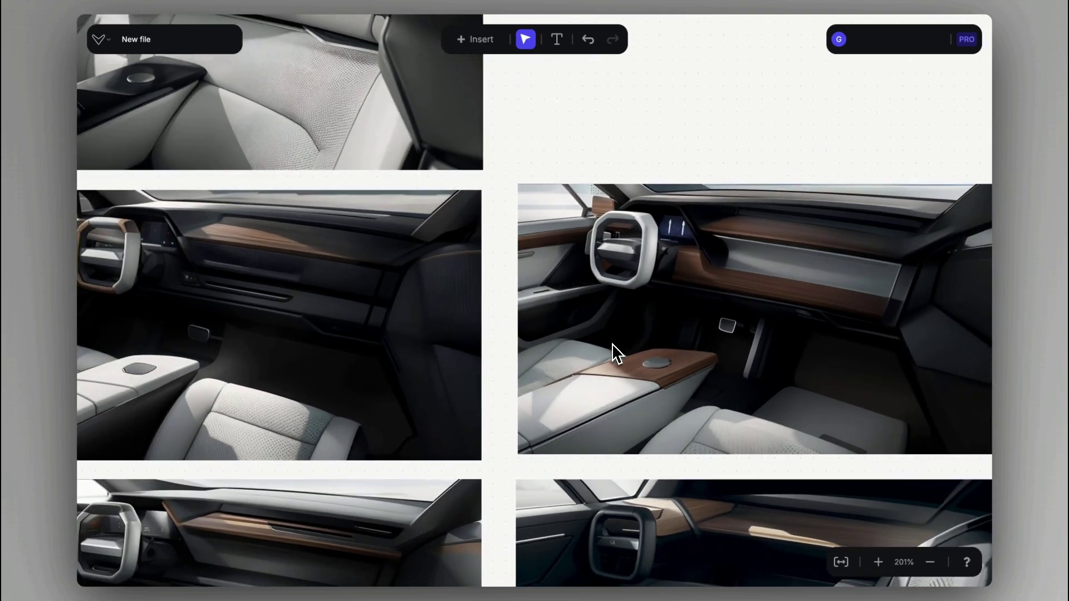
pyautogui.scroll(-3, 610, 350)
pyautogui.hscroll(-5, 610, 351)
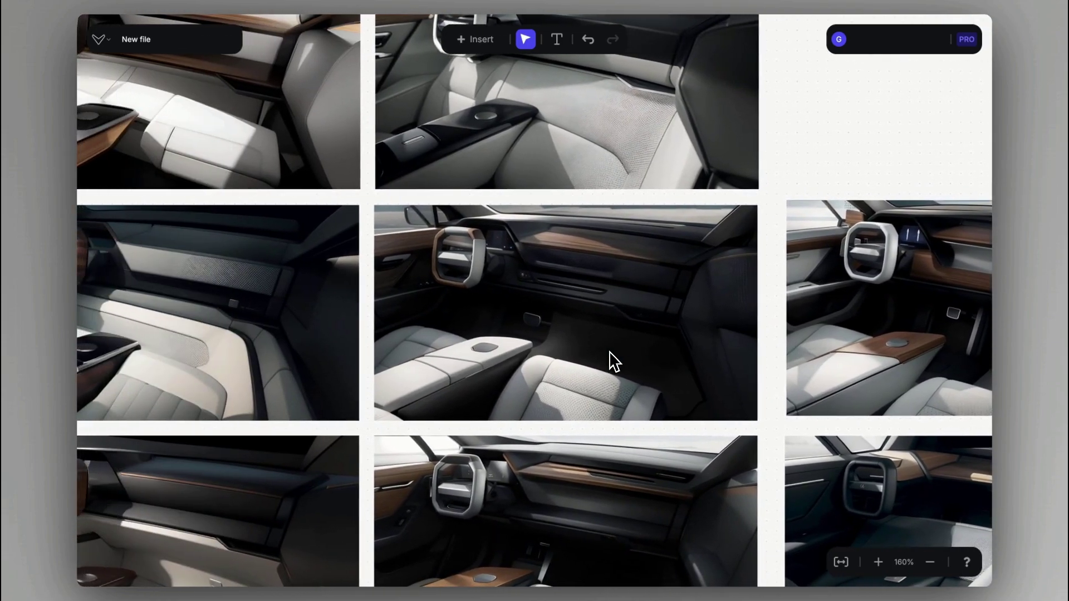
pyautogui.hscroll(5, 609, 351)
pyautogui.scroll(2, 609, 351)
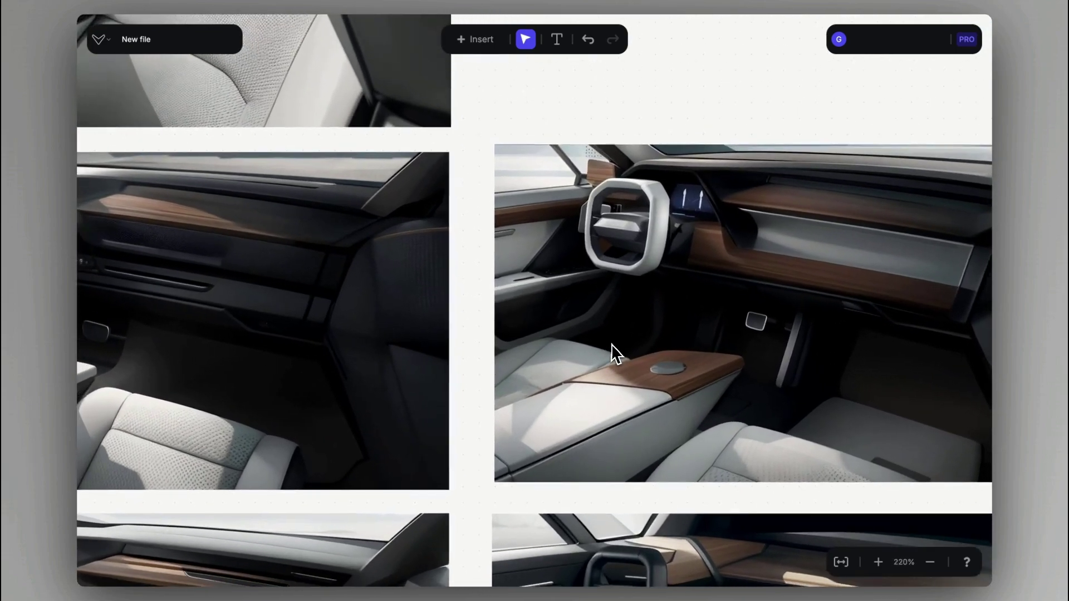
pyautogui.scroll(-5, 612, 351)
pyautogui.hscroll(-5, 546, 376)
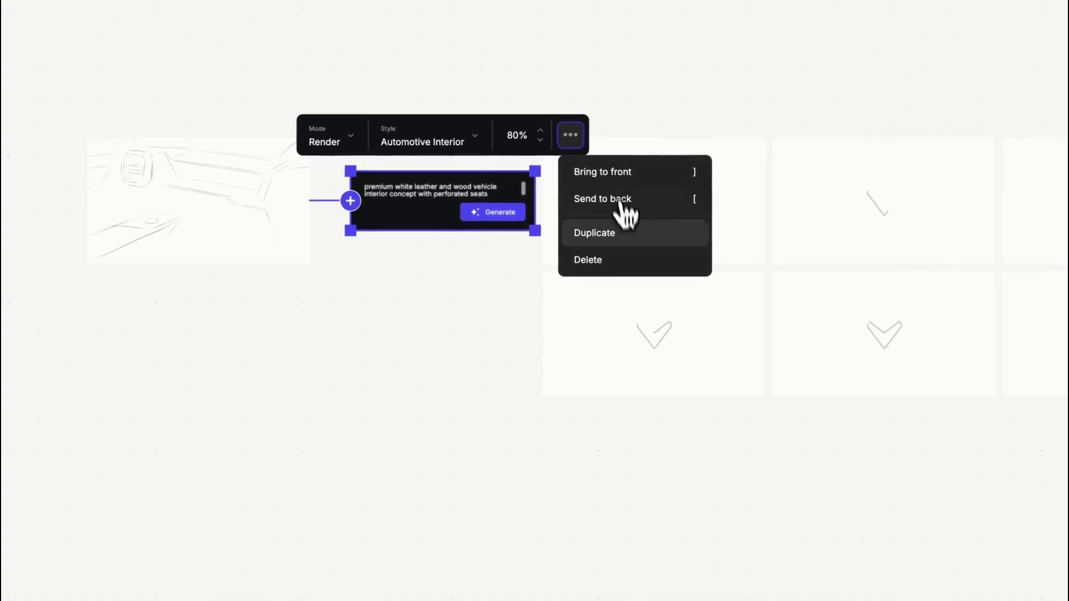
pyautogui.click(618, 231)
pyautogui.moveTo(417, 282); pyautogui.dragTo(448, 459)
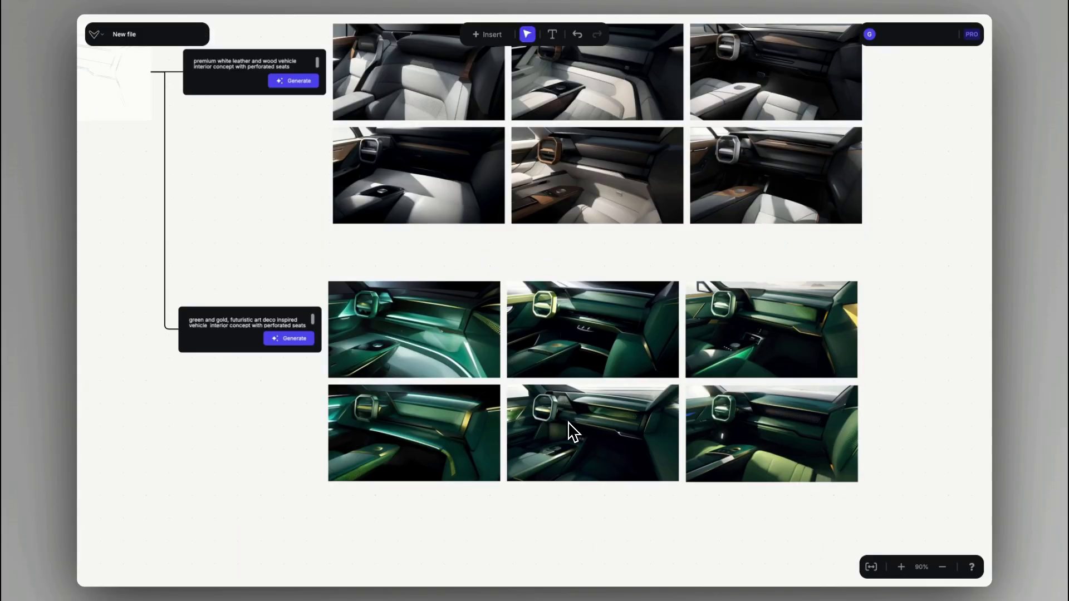
pyautogui.scroll(5, 573, 434)
pyautogui.scroll(5, 572, 438)
pyautogui.scroll(-1, 572, 437)
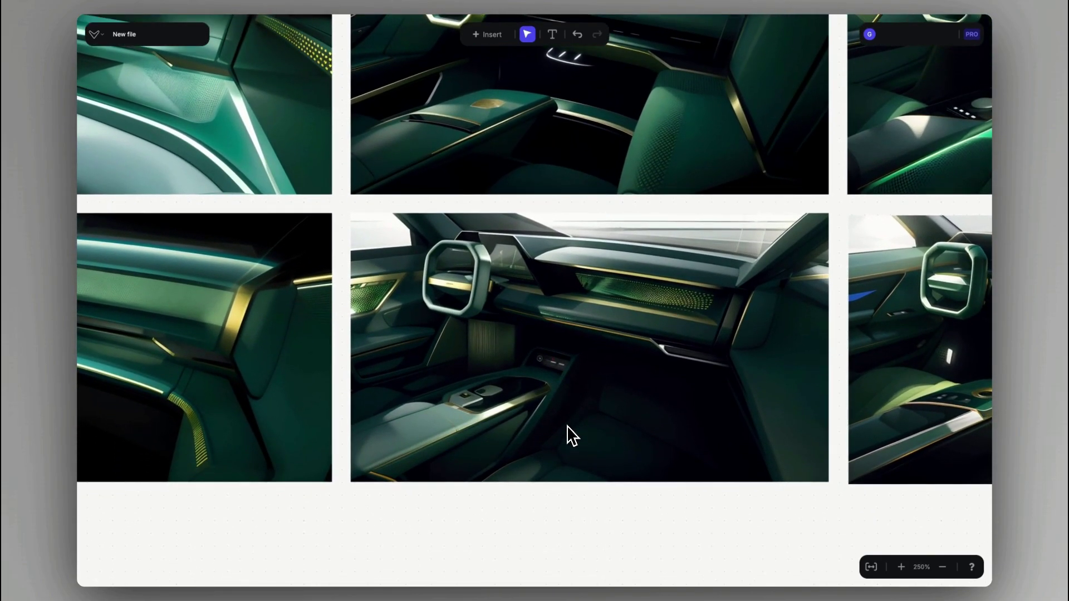
pyautogui.hscroll(10, 568, 426)
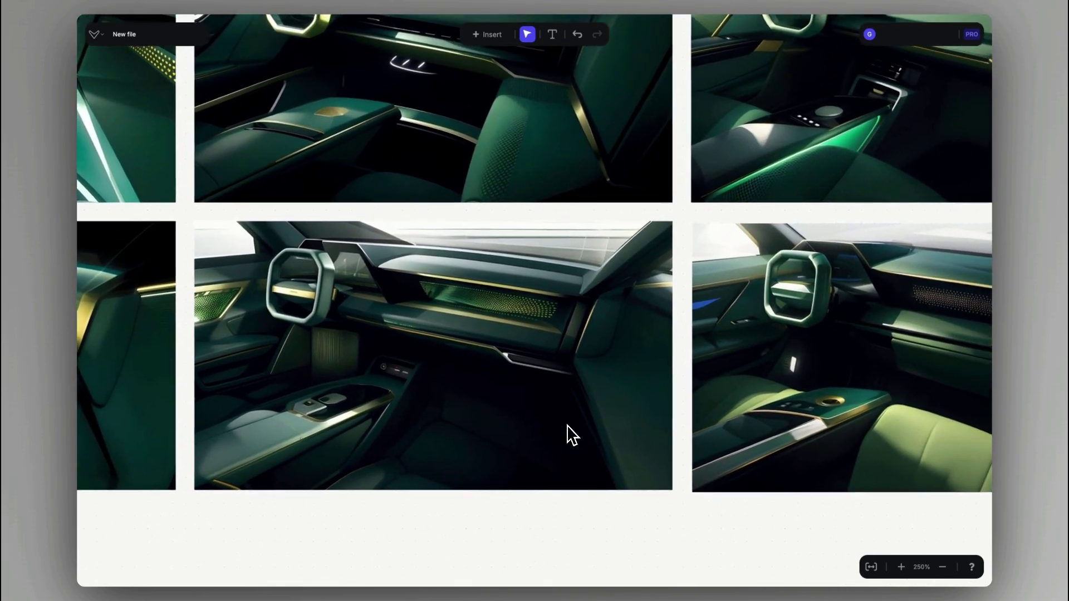
pyautogui.hscroll(-15, 567, 426)
pyautogui.scroll(10, 567, 425)
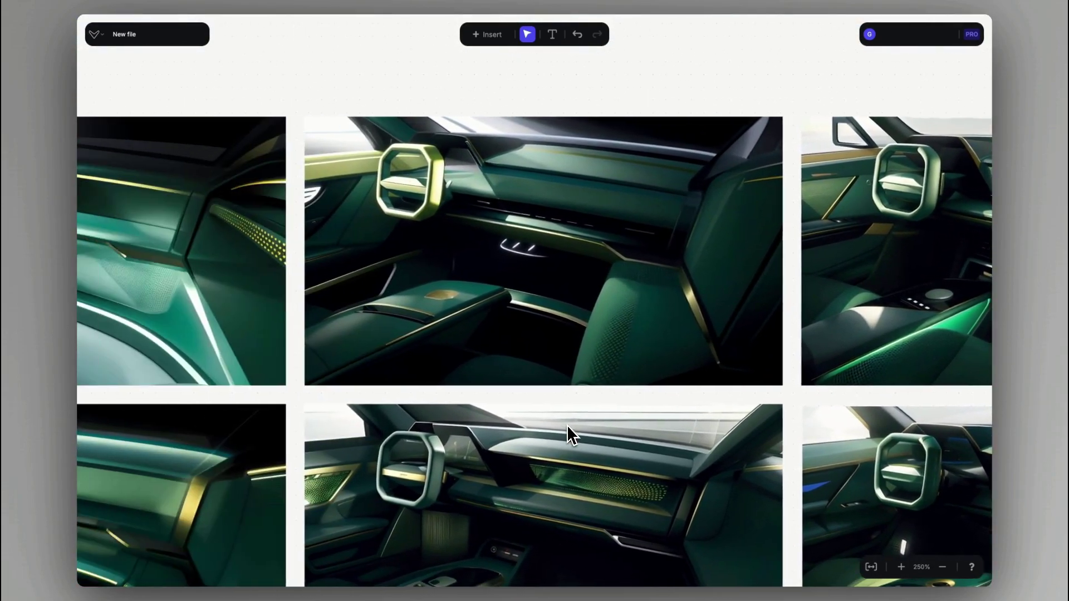
pyautogui.hscroll(-12, 567, 425)
pyautogui.scroll(15, 566, 425)
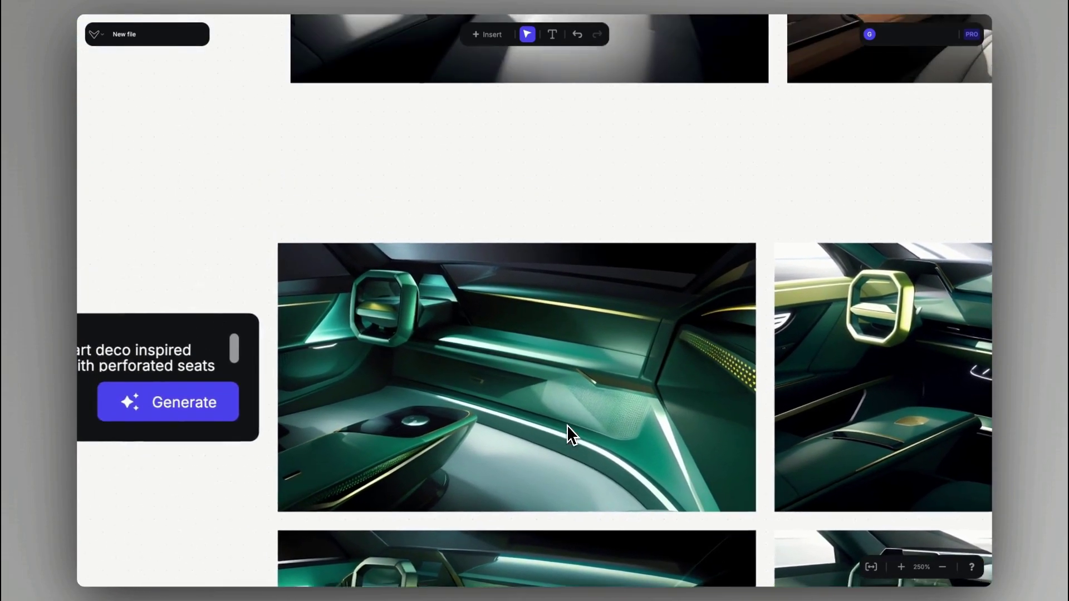
pyautogui.scroll(4, 567, 425)
pyautogui.scroll(-10, 567, 426)
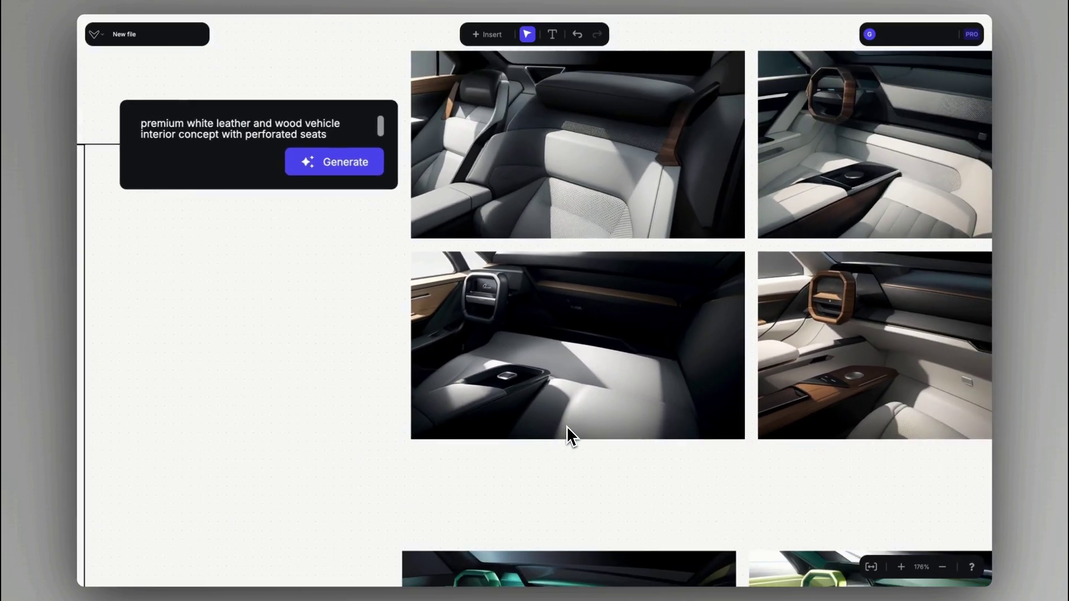
pyautogui.scroll(-2, 567, 426)
pyautogui.scroll(-1, 567, 426)
pyautogui.hscroll(6, 567, 426)
pyautogui.scroll(-2, 567, 426)
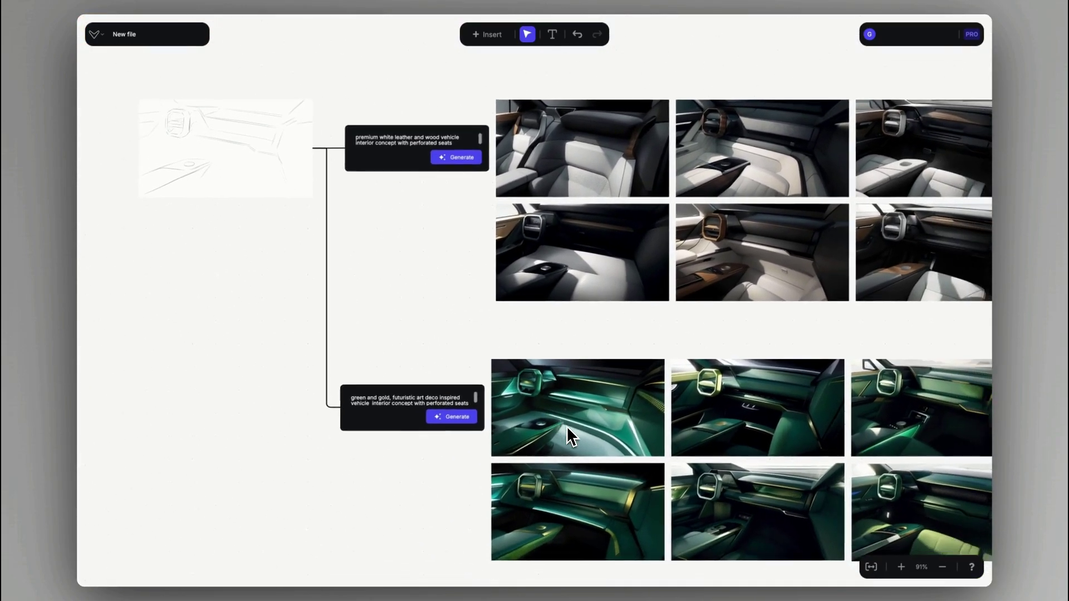
pyautogui.scroll(2, 567, 425)
pyautogui.scroll(-6, 568, 436)
pyautogui.scroll(3, 505, 405)
pyautogui.hscroll(6, 506, 406)
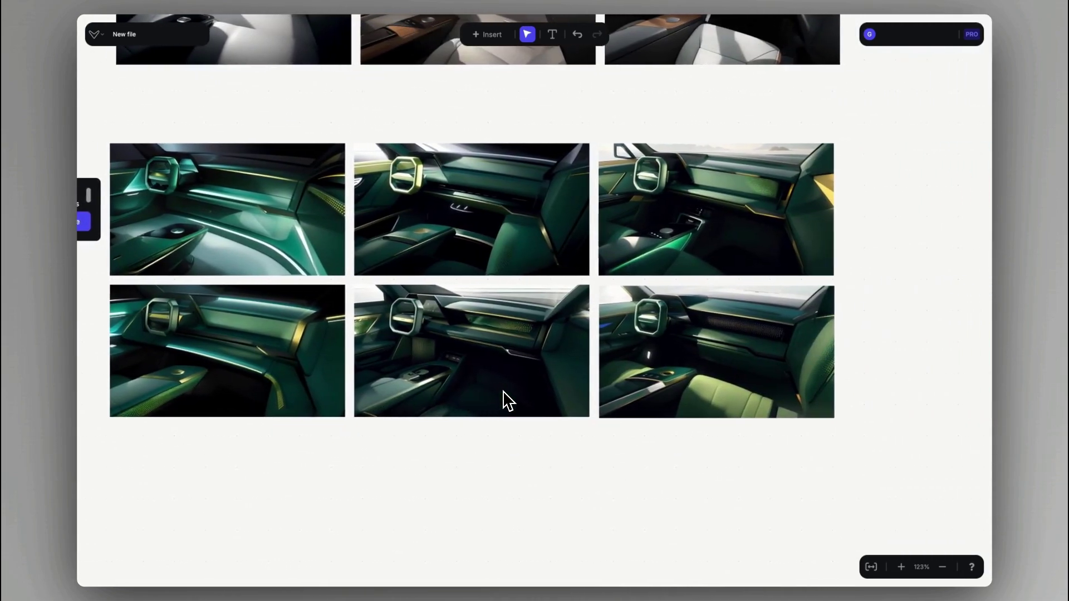
pyautogui.scroll(3, 506, 401)
# Lasso the bottom-middle render's centre console and inpaint four 'middle console with screen' variations at 50% influence
pyautogui.doubleClick(470, 352)
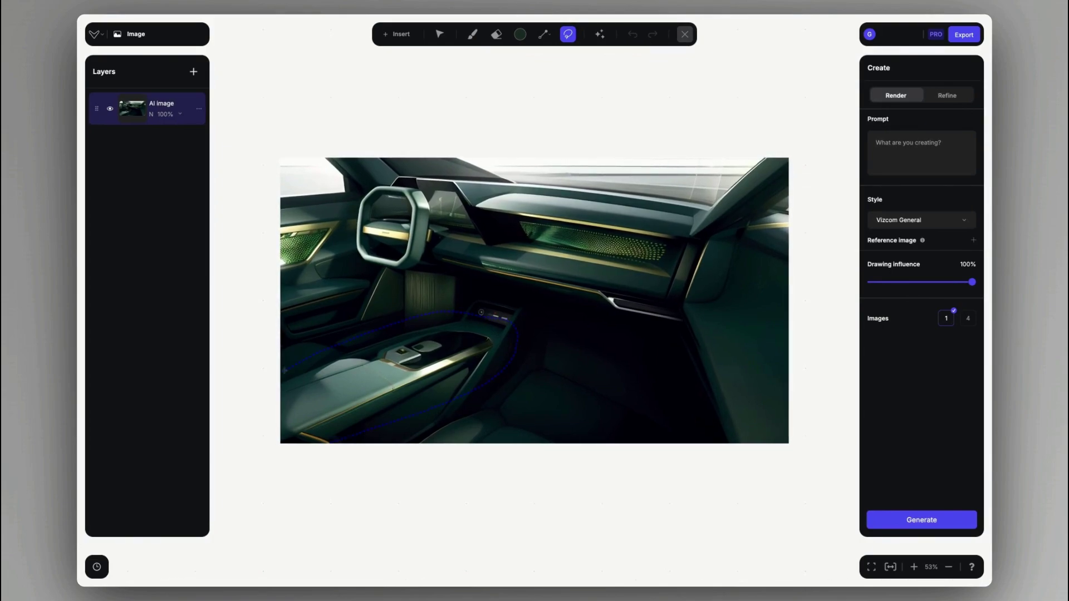
pyautogui.moveTo(262, 451); pyautogui.dragTo(262, 451)
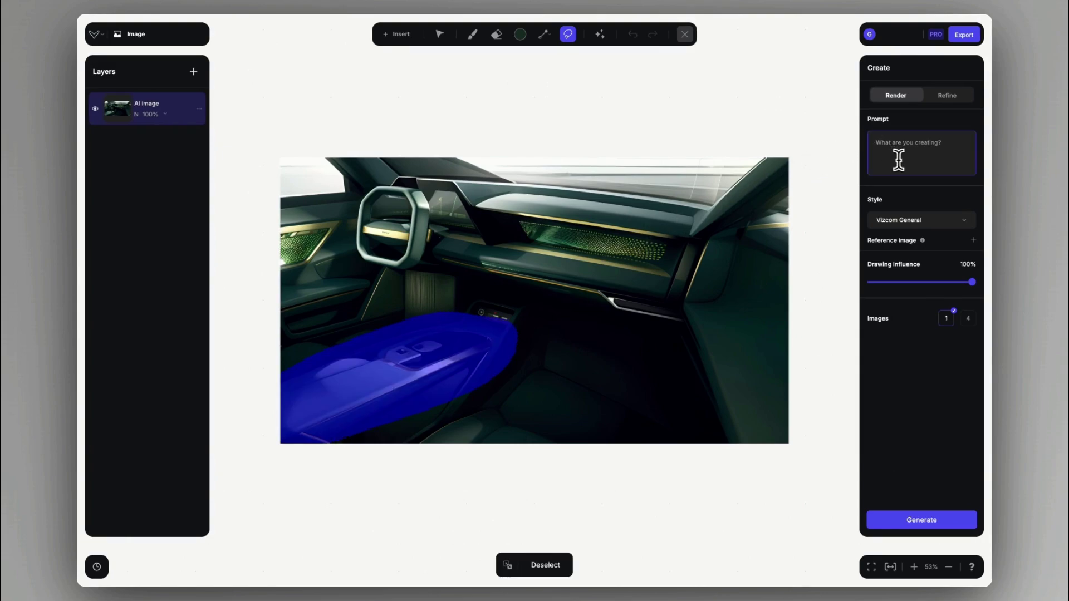
pyautogui.write('middle console with screen')
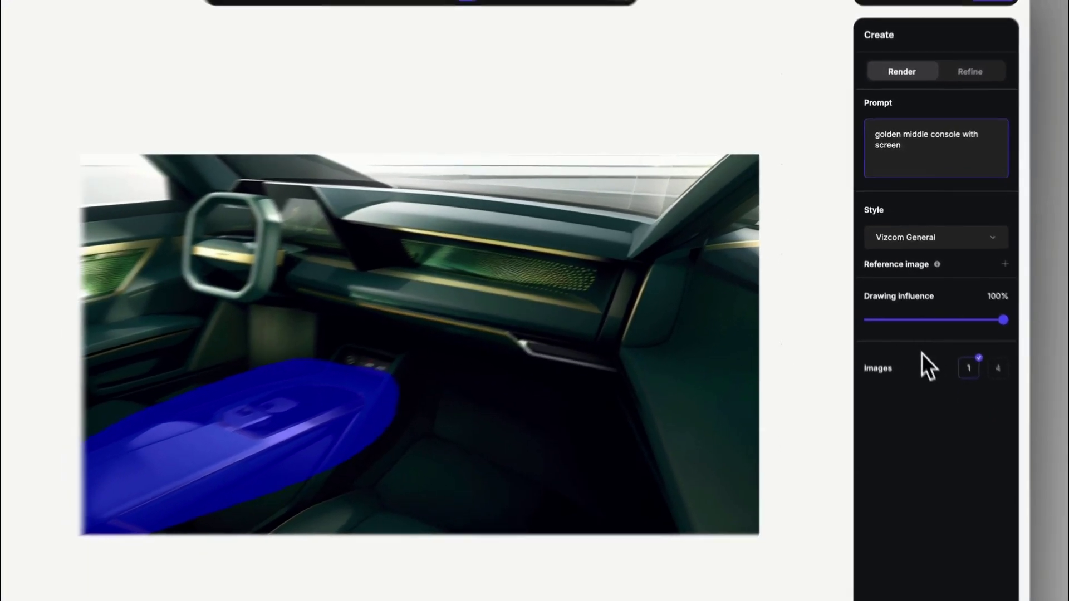
pyautogui.click(968, 318)
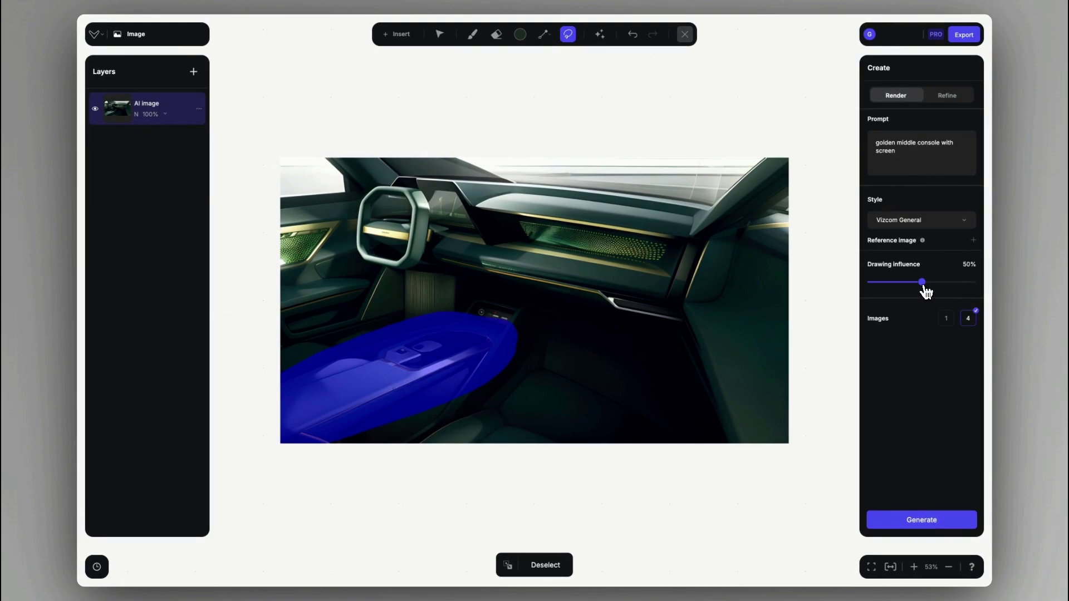
pyautogui.click(921, 520)
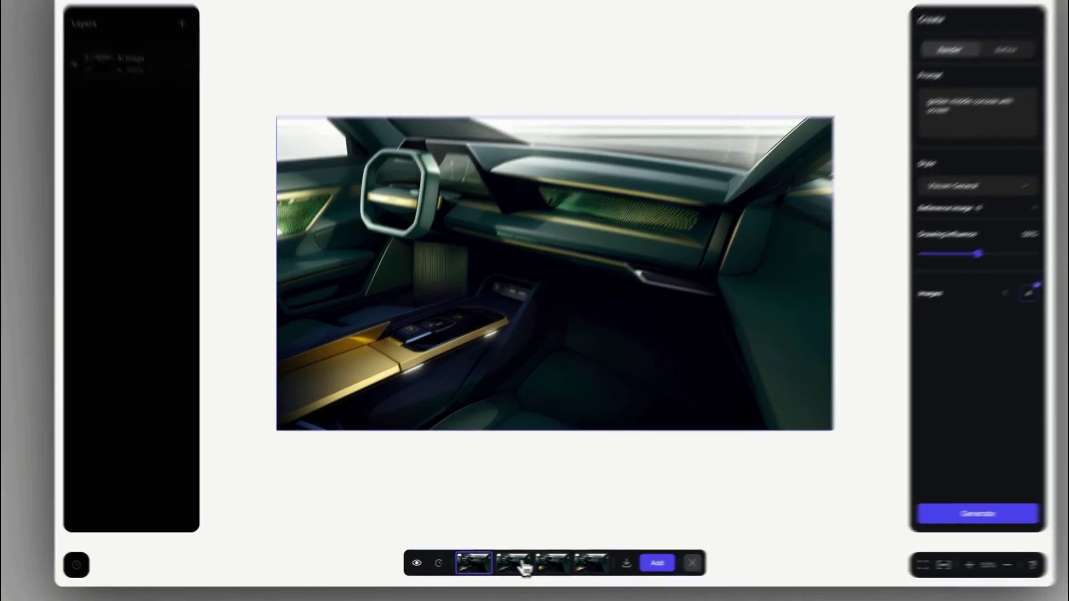
# Keep the third golden console variation as a new layer and return to the board
pyautogui.click(523, 564)
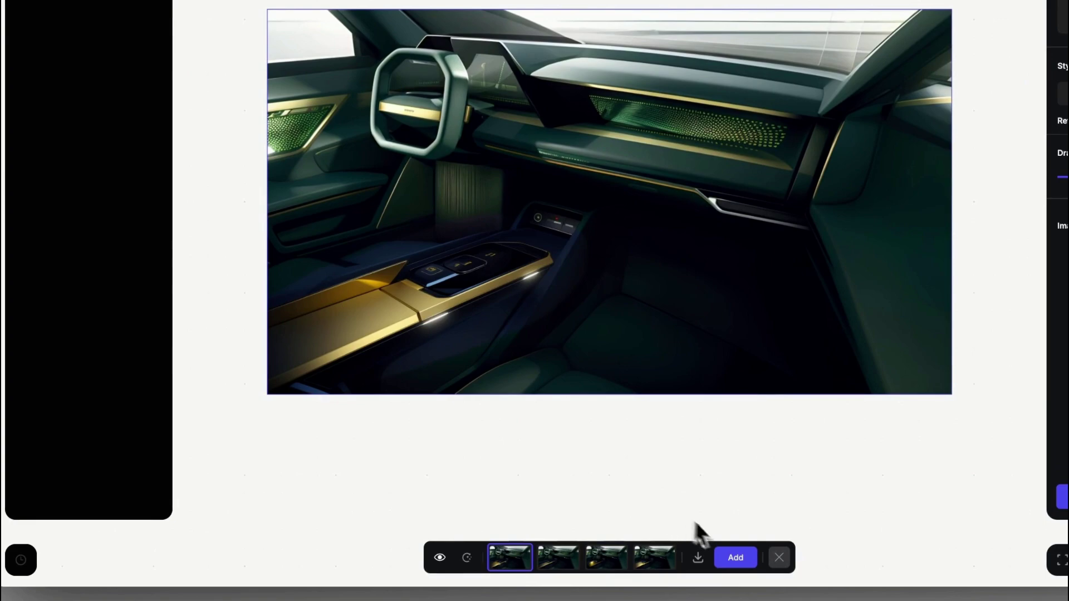
pyautogui.click(779, 558)
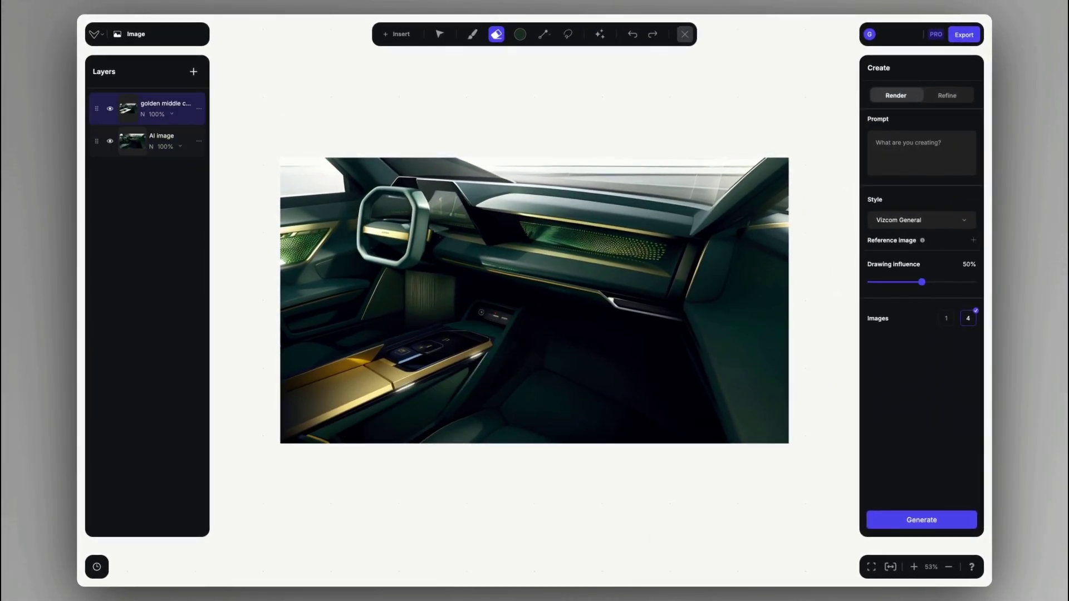
pyautogui.click(685, 35)
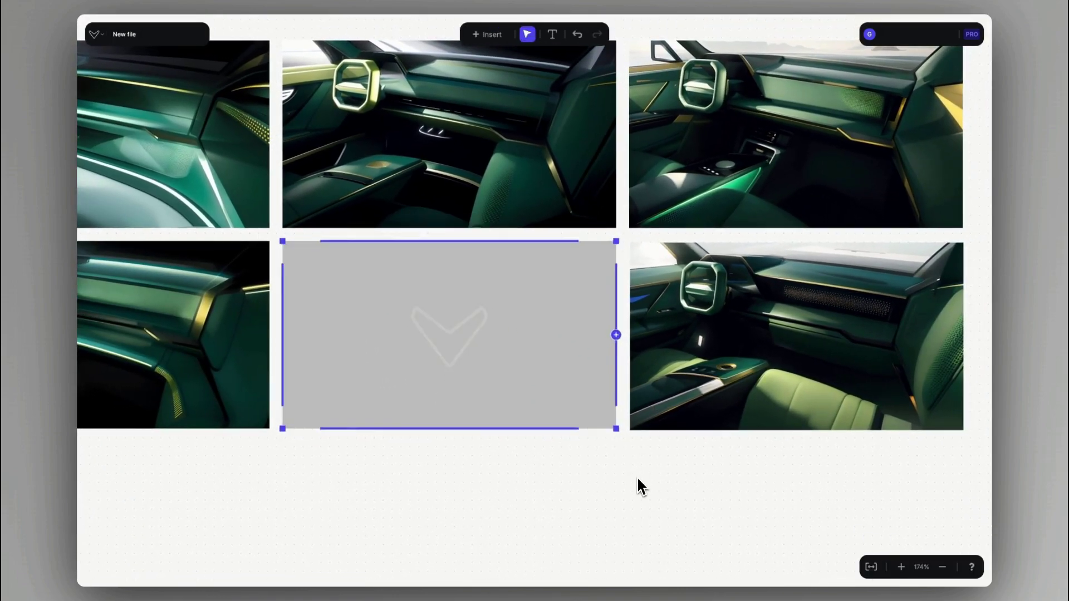
# Deselect the edited image, zoom out, then zoom into the steering-wheel sketch in the Component section
pyautogui.click(636, 477)
pyautogui.scroll(-5, 509, 393)
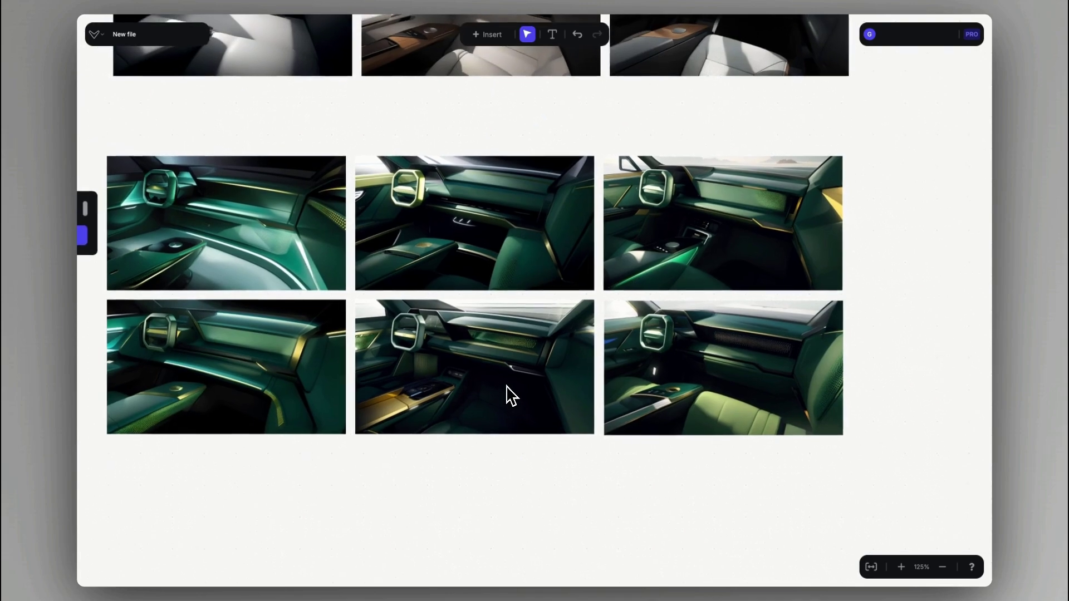
pyautogui.scroll(-10, 507, 386)
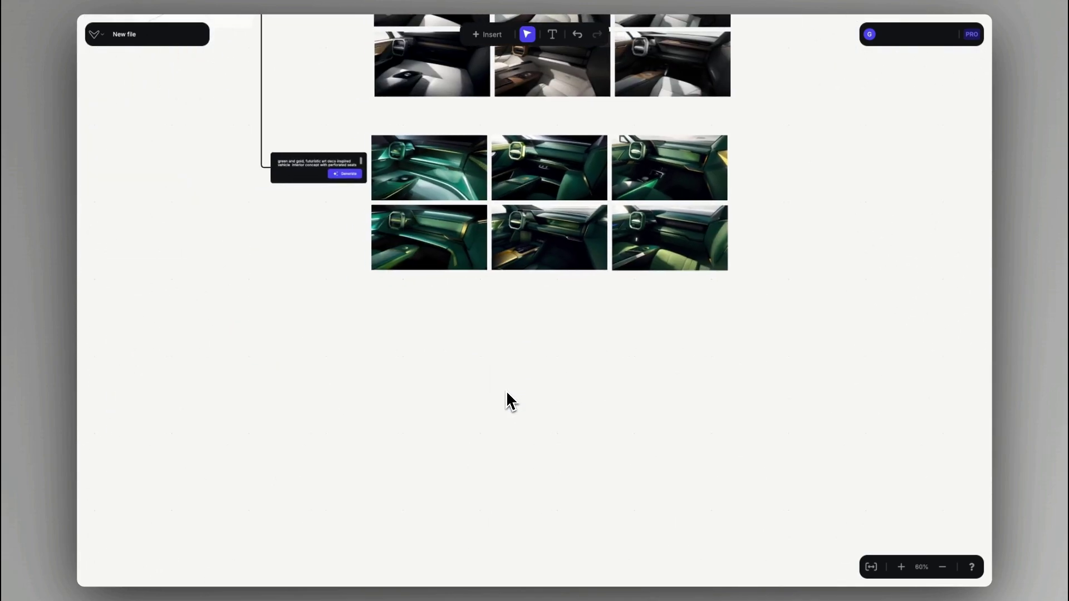
pyautogui.hscroll(-6, 506, 392)
pyautogui.scroll(3, 506, 392)
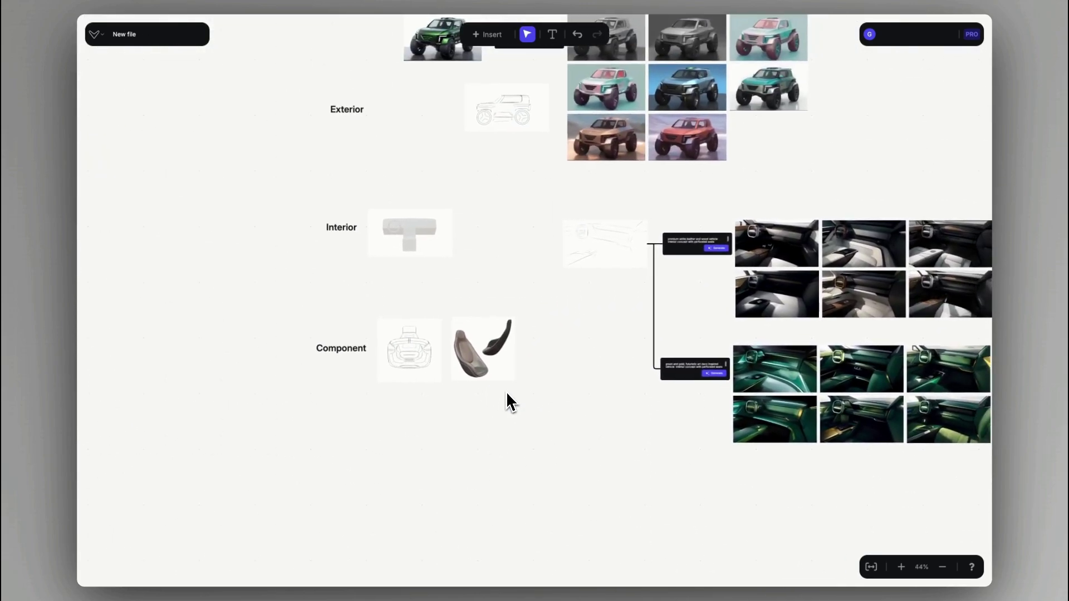
pyautogui.hscroll(5, 490, 399)
pyautogui.scroll(-2, 490, 399)
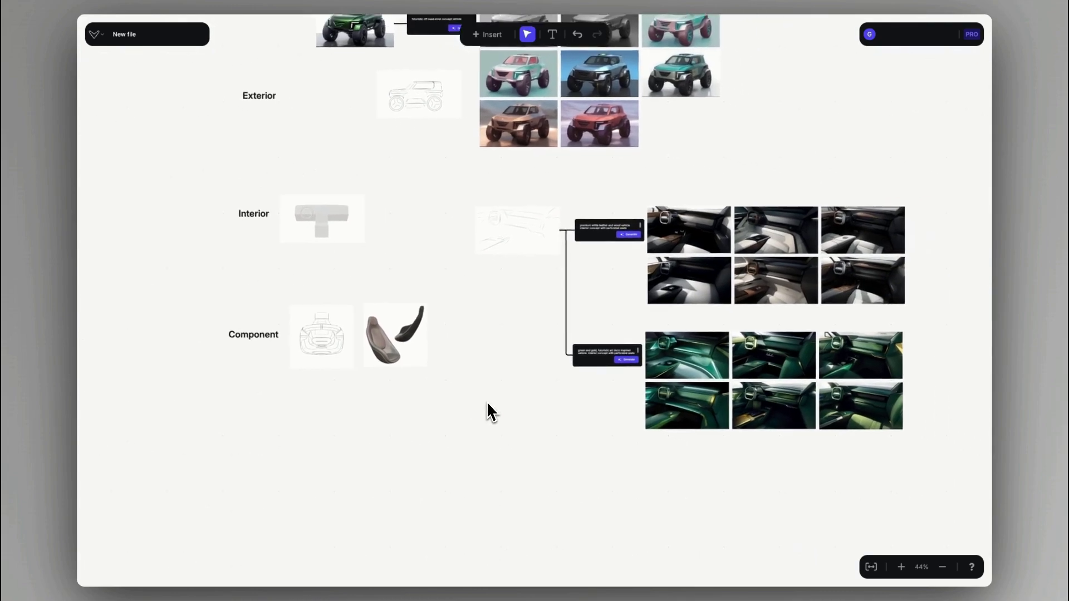
pyautogui.scroll(8, 392, 357)
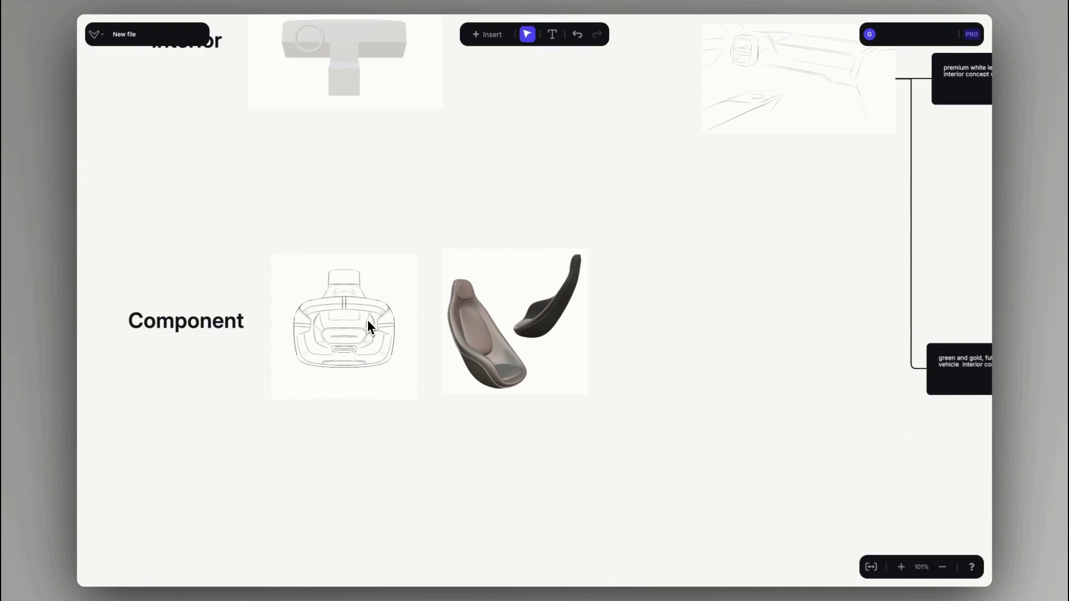
# Mask the whole steering wheel and generate red and black carbon fibre wheel renders
pyautogui.doubleClick(368, 323)
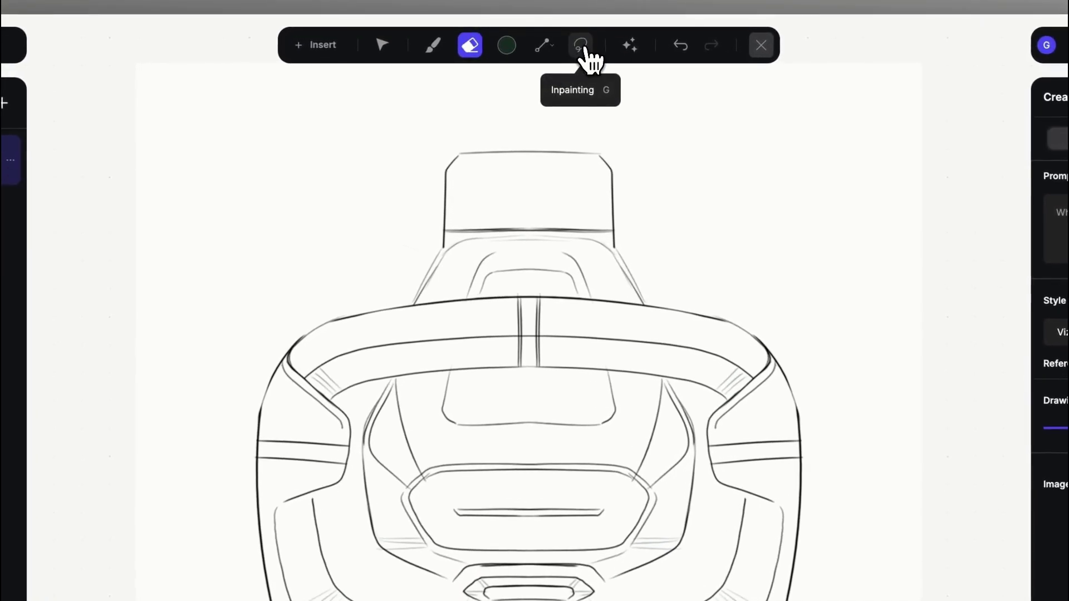
pyautogui.click(580, 62)
pyautogui.moveTo(474, 135); pyautogui.dragTo(431, 160)
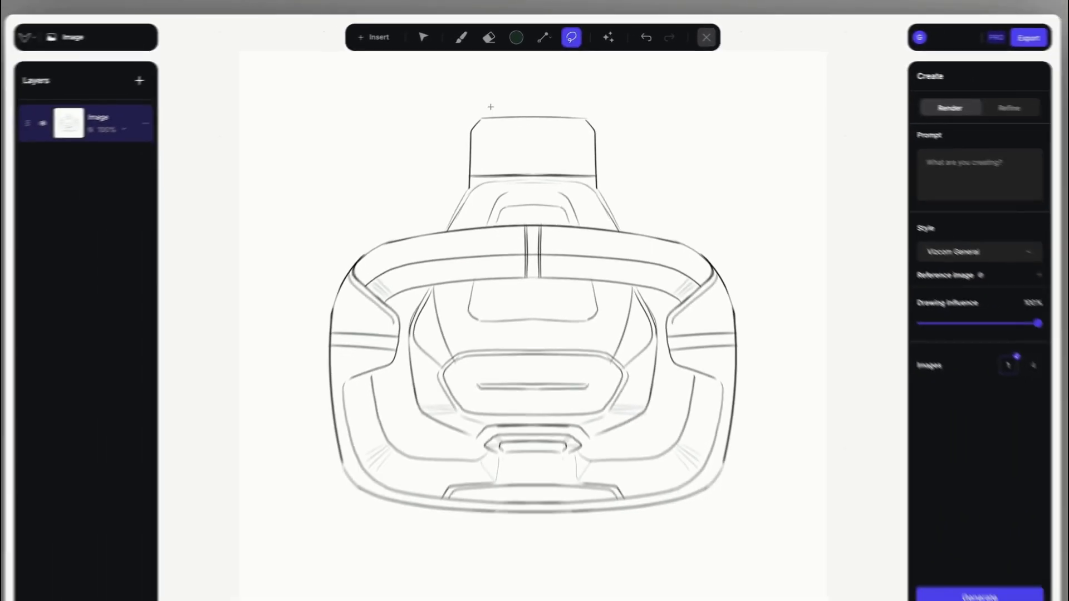
pyautogui.moveTo(471, 109); pyautogui.dragTo(445, 179)
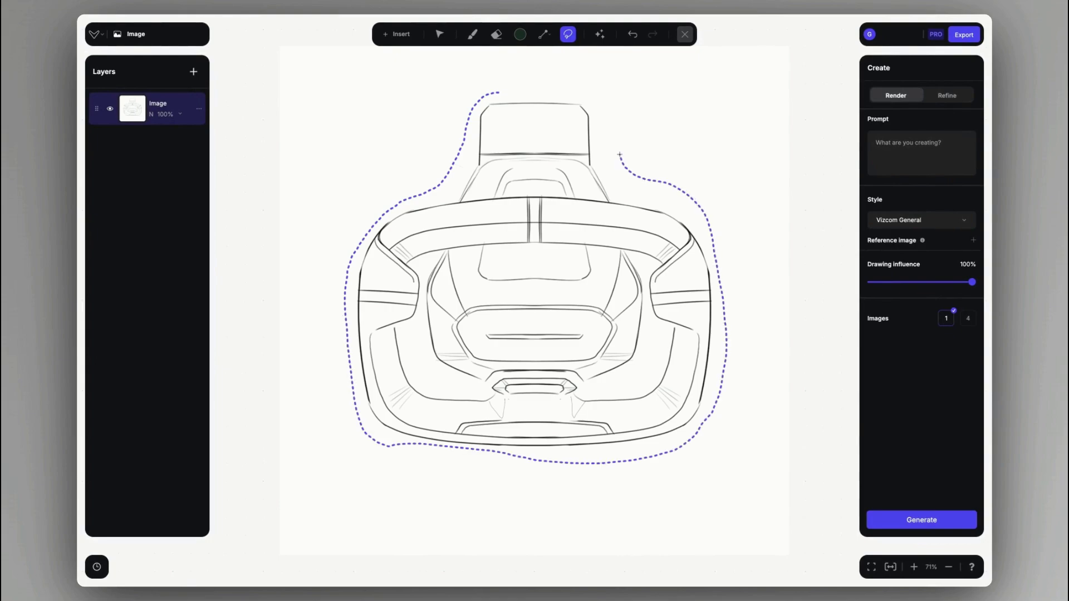
pyautogui.moveTo(565, 91); pyautogui.dragTo(501, 92)
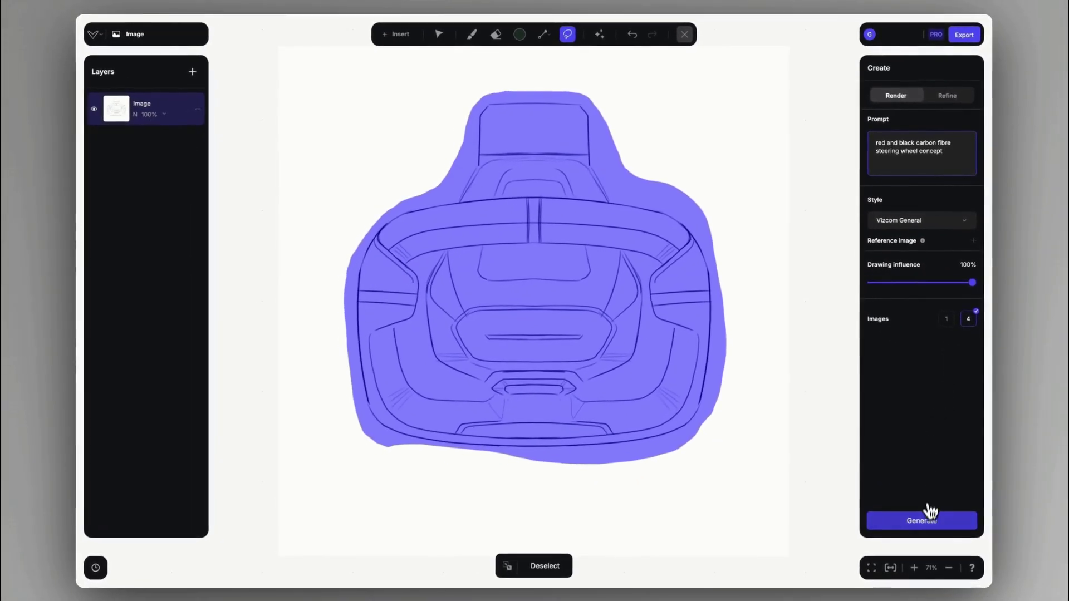
pyautogui.click(928, 522)
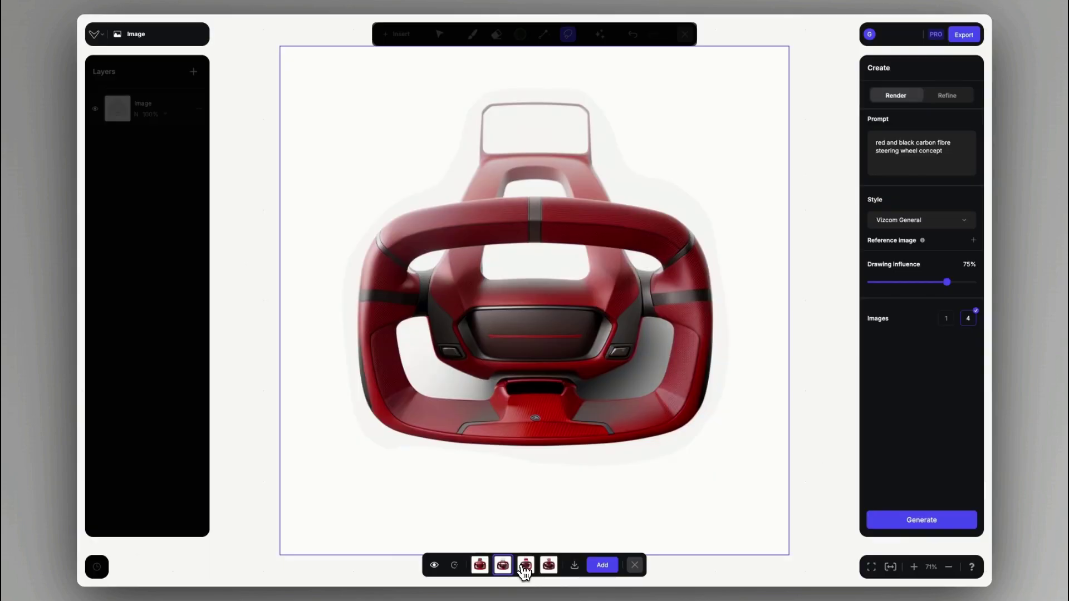
# Add the third and fourth wheel variants as layers and hide the red render
pyautogui.click(525, 566)
pyautogui.click(548, 566)
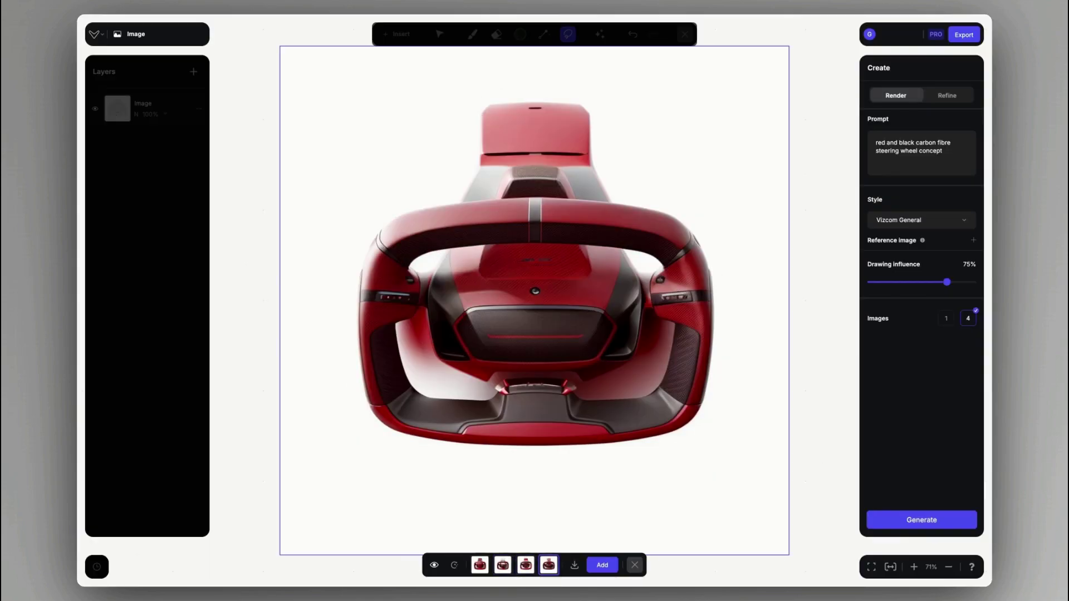
pyautogui.click(504, 568)
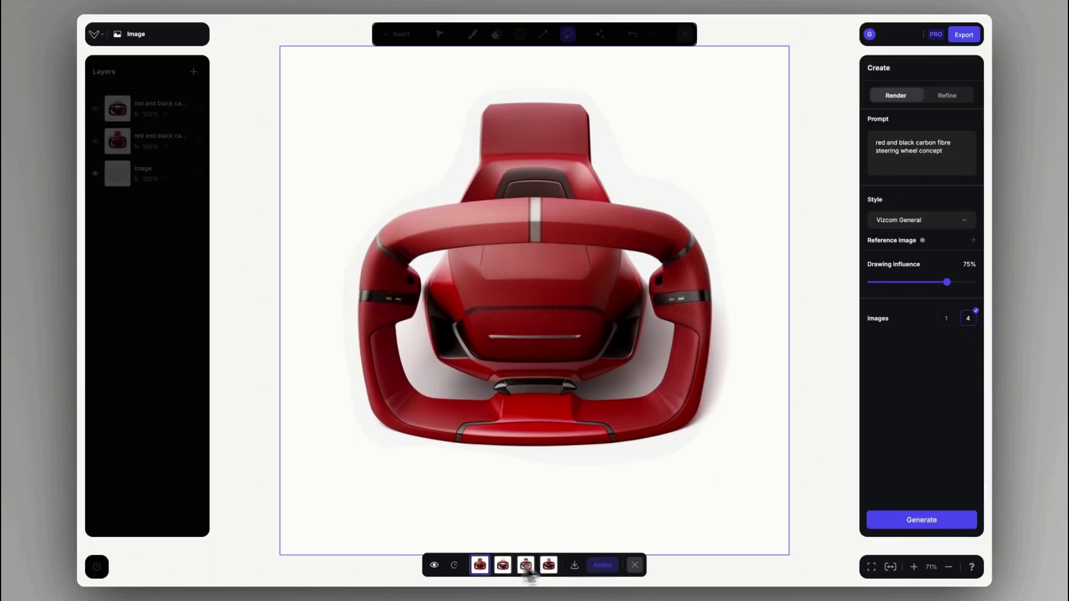
pyautogui.click(635, 565)
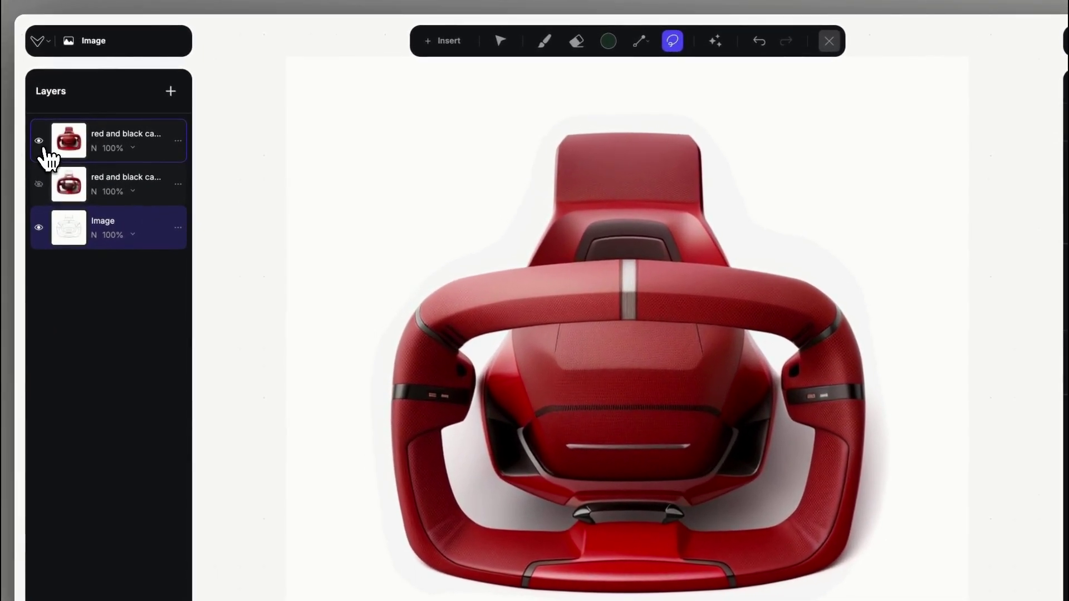
pyautogui.click(95, 108)
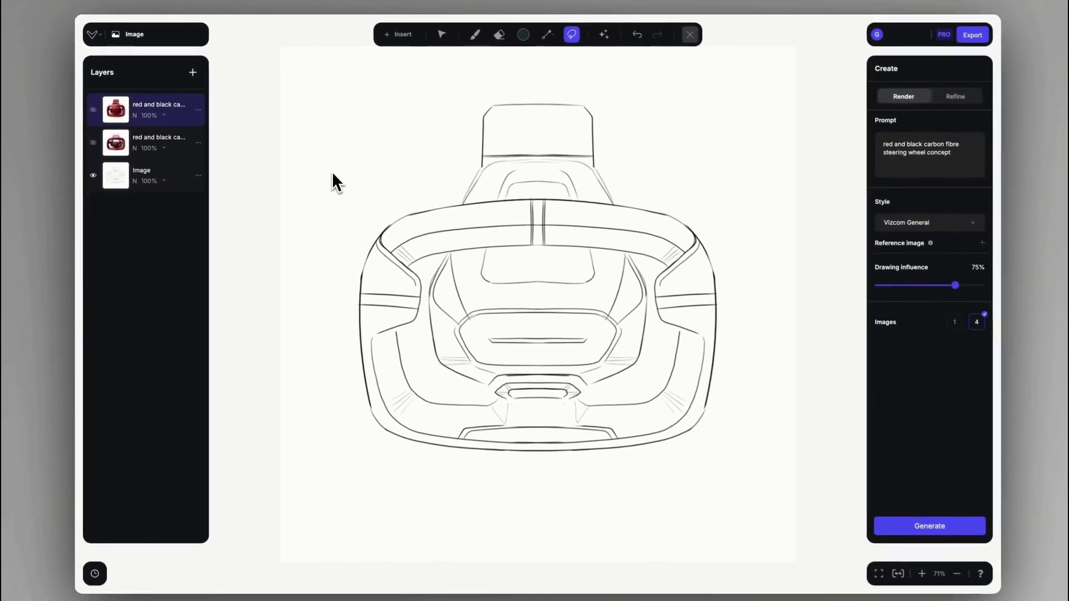
# Mask the top box and generate renders with prompt 'blue translucent digital display screen'
pyautogui.moveTo(559, 207); pyautogui.dragTo(571, 115)
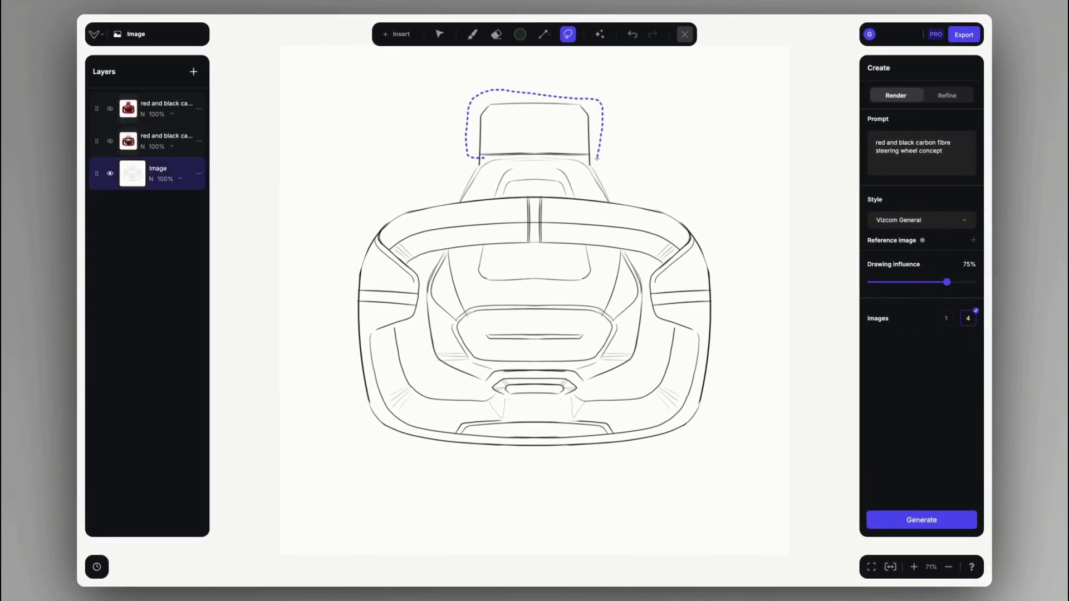
pyautogui.moveTo(473, 158); pyautogui.dragTo(480, 161)
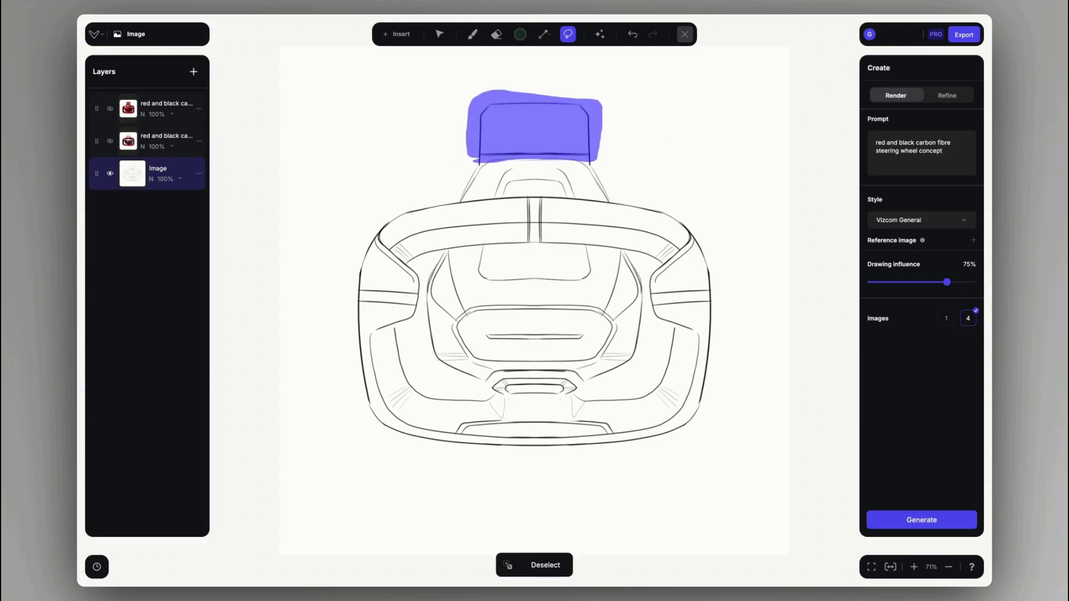
pyautogui.tripleClick(903, 150)
pyautogui.write('blue translucent digital display screen')
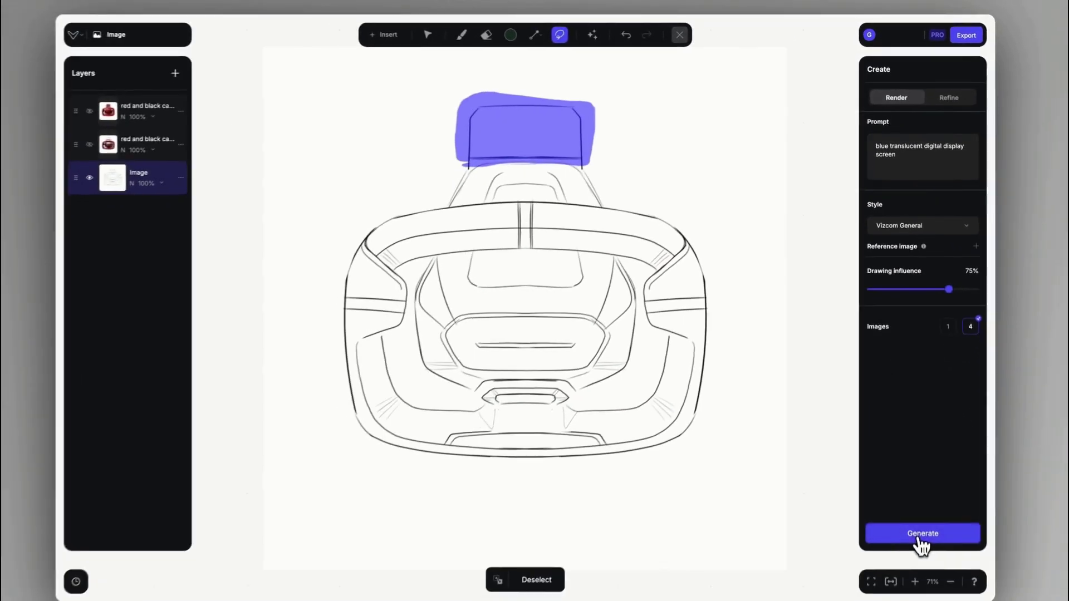
pyautogui.click(918, 541)
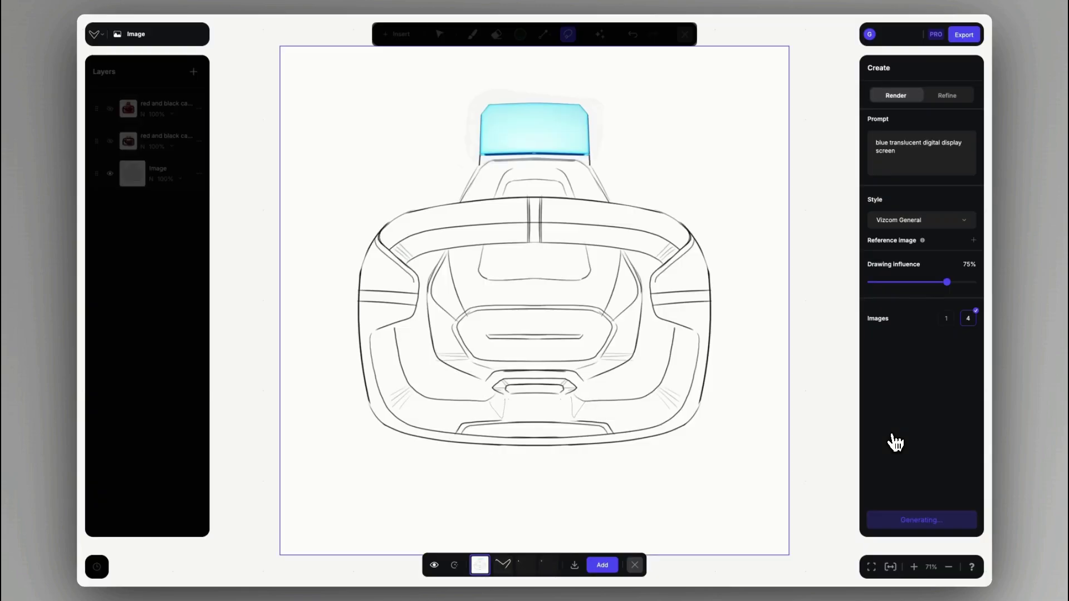
# Add the third display screen variant as a new layer
pyautogui.click(527, 568)
pyautogui.click(609, 569)
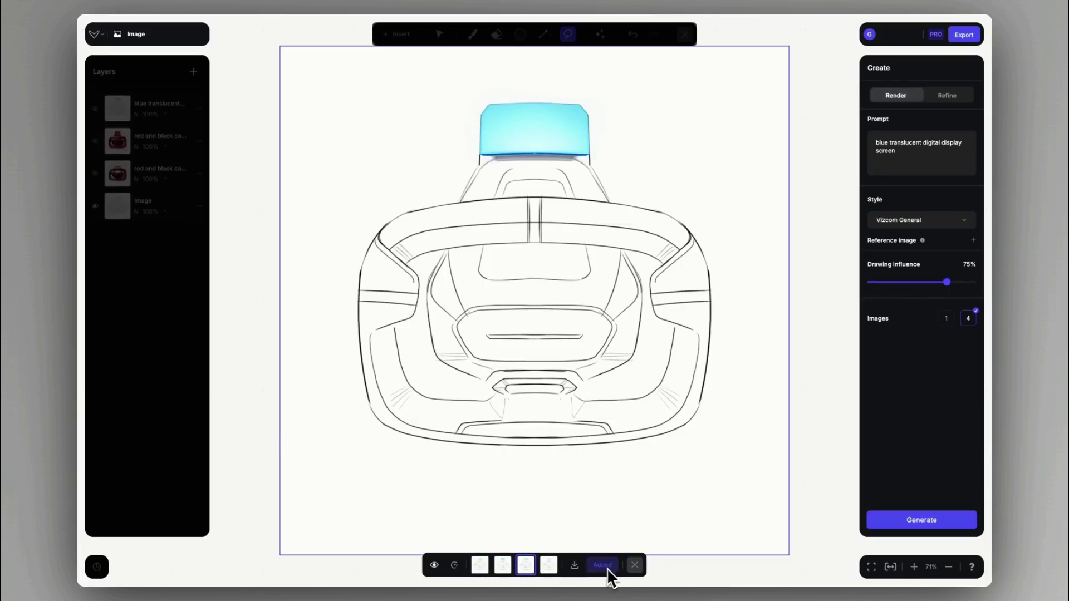
pyautogui.click(635, 566)
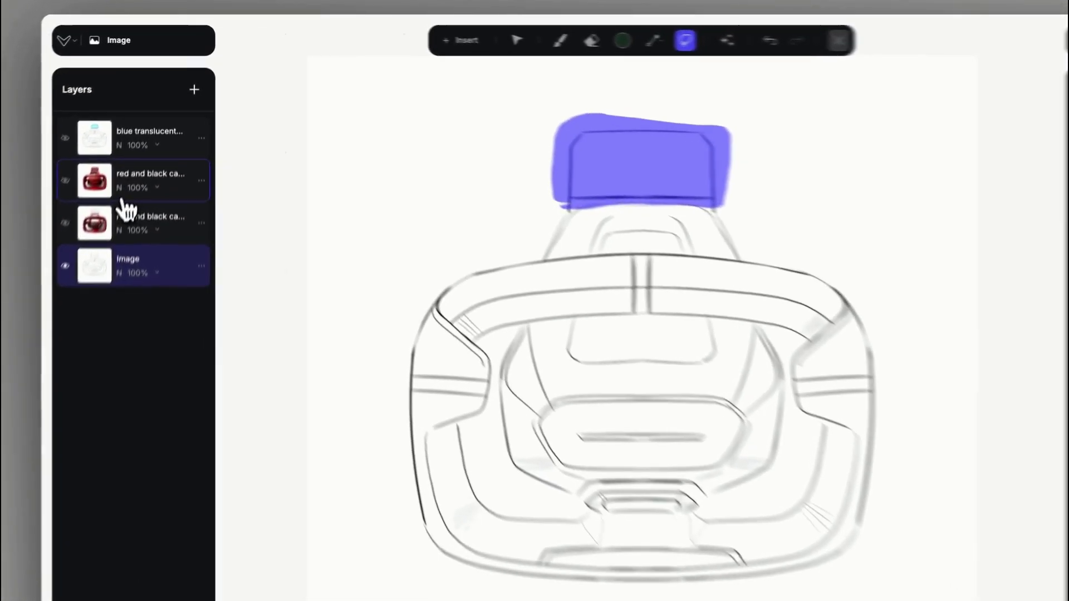
# Show the top red wheel render and erase its top to reveal the cyan display
pyautogui.moveTo(96, 141); pyautogui.dragTo(96, 188)
pyautogui.click(42, 160)
pyautogui.click(51, 167)
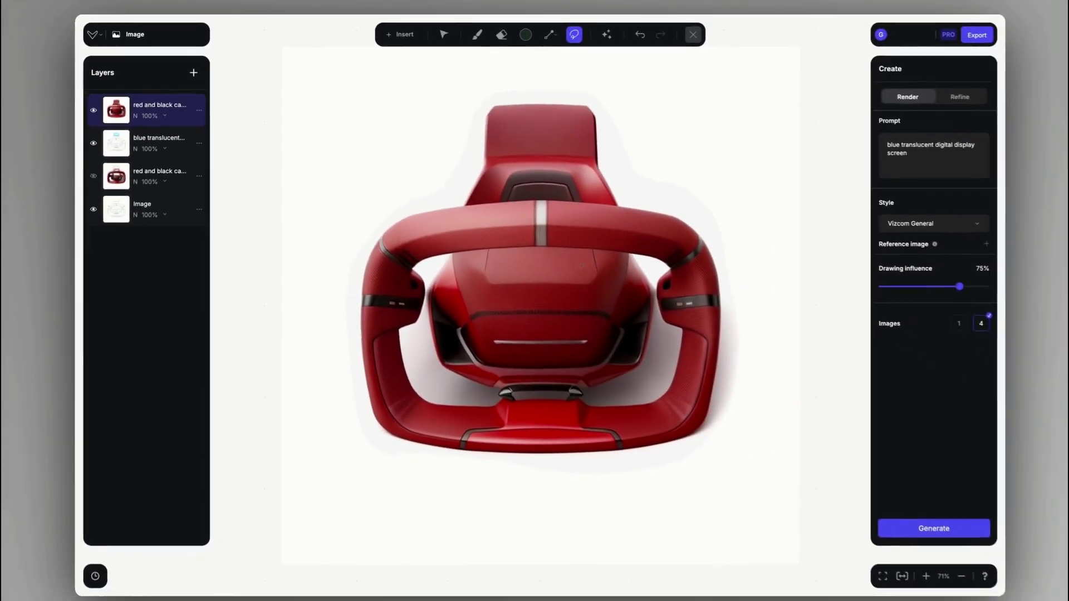
pyautogui.press('e')
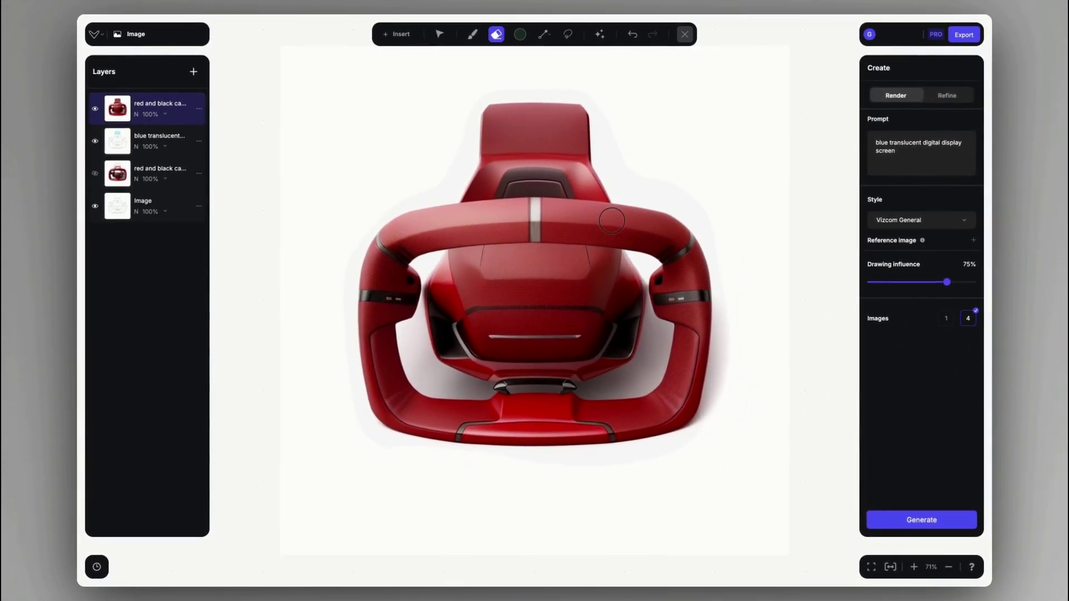
pyautogui.moveTo(484, 115); pyautogui.dragTo(566, 111)
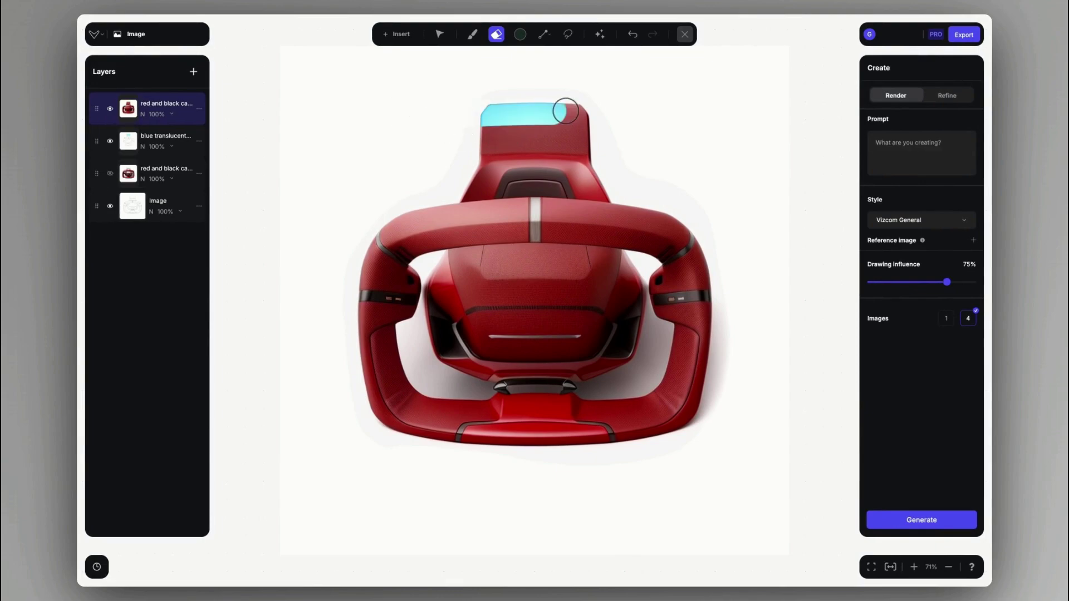
pyautogui.moveTo(427, 131); pyautogui.dragTo(658, 123)
pyautogui.moveTo(472, 135); pyautogui.dragTo(626, 130)
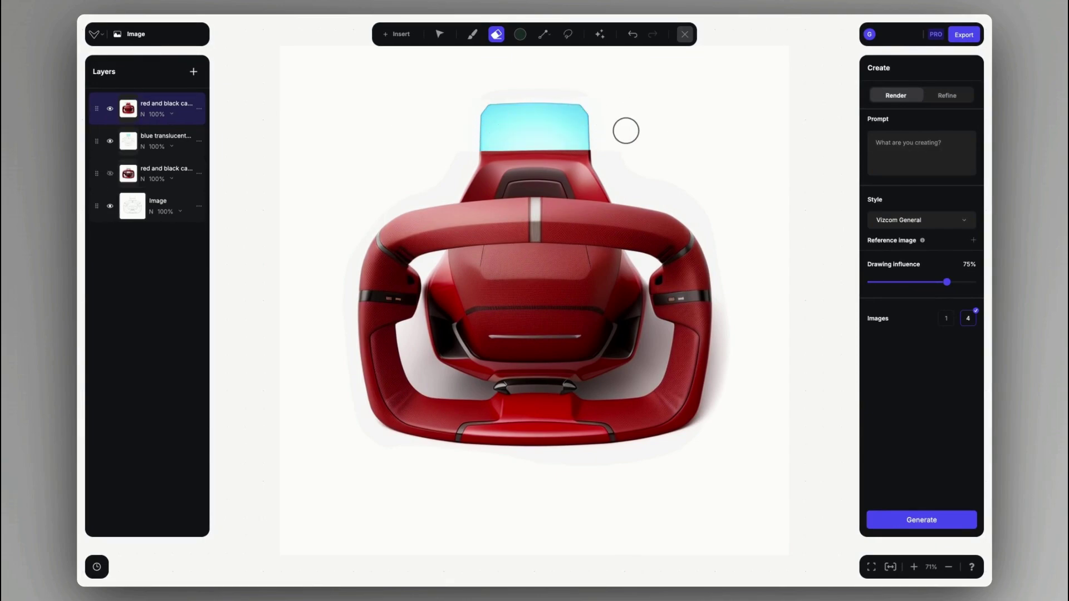
pyautogui.moveTo(475, 142); pyautogui.dragTo(707, 140)
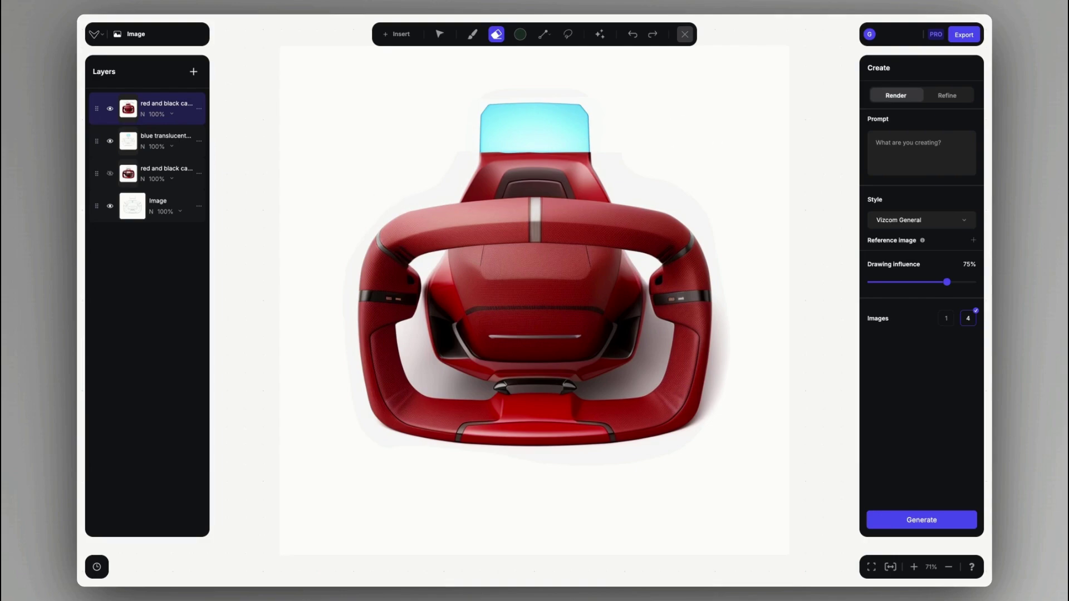
# Move the line sketch layer to the top in Multiply mode and fade the render to 77%
pyautogui.moveTo(132, 209); pyautogui.dragTo(143, 102)
pyautogui.click(158, 115)
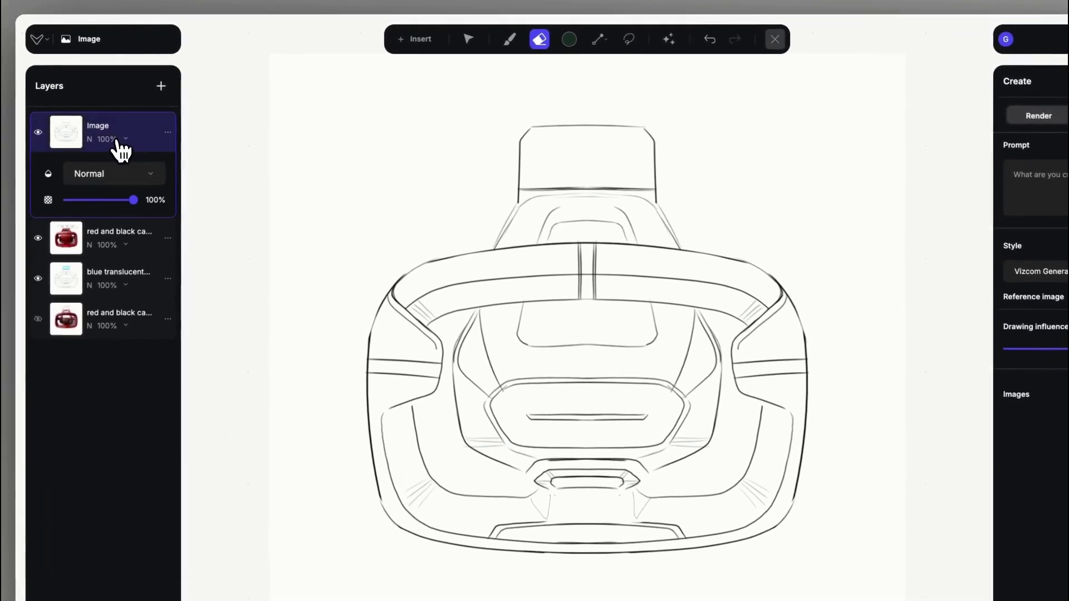
pyautogui.click(120, 176)
pyautogui.click(115, 224)
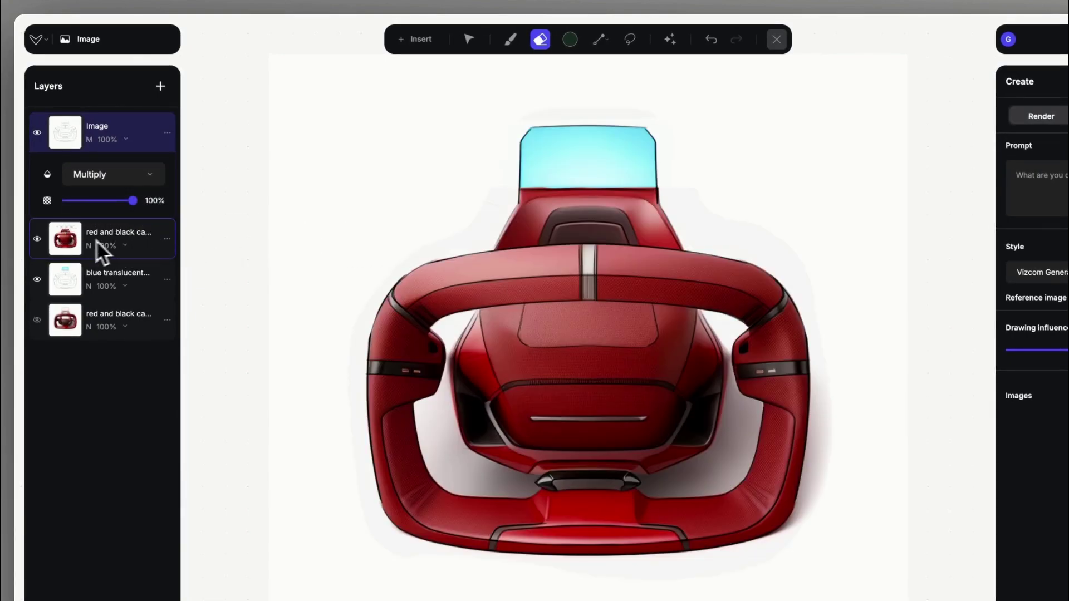
pyautogui.click(125, 245)
pyautogui.moveTo(133, 241)
pyautogui.mouseDown()
pyautogui.moveTo(109, 248)
pyautogui.moveTo(121, 242)
pyautogui.mouseUp()
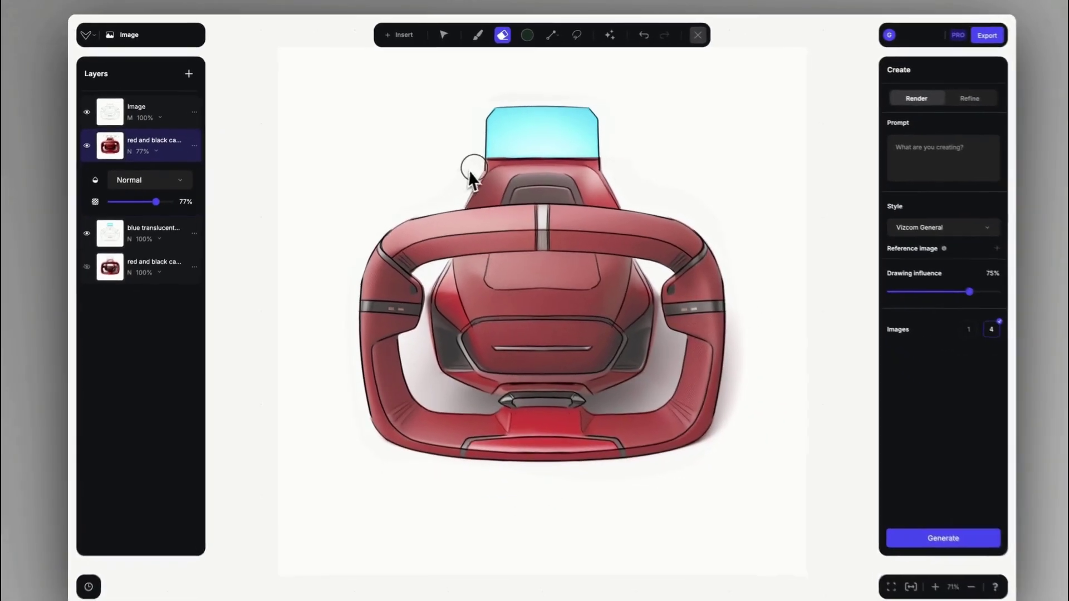
pyautogui.click(115, 279)
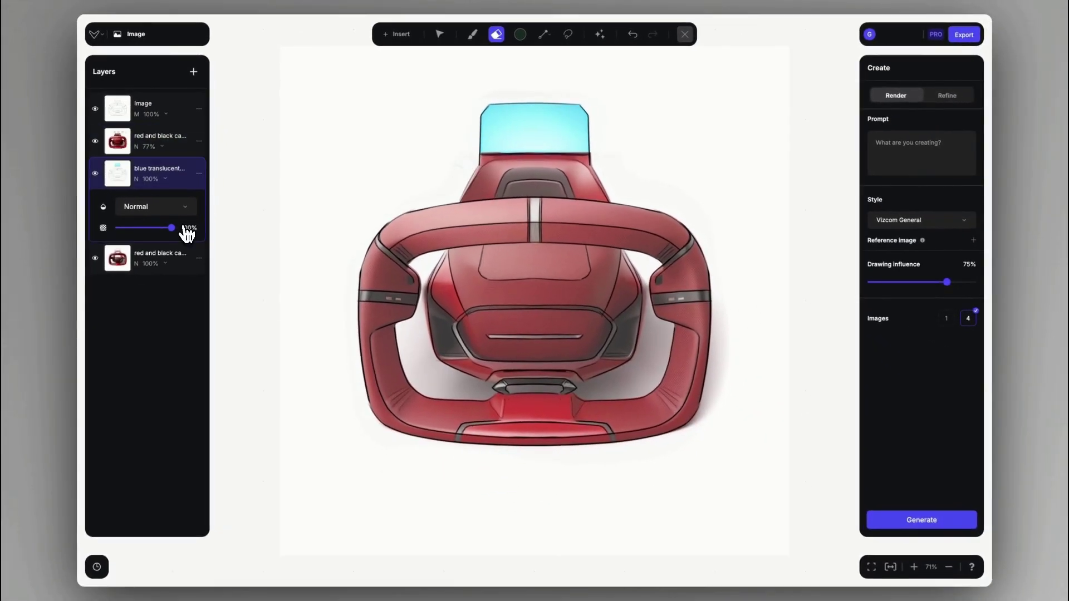
# Exit the steering wheel studio and open the seat component image in the editor
pyautogui.click(684, 34)
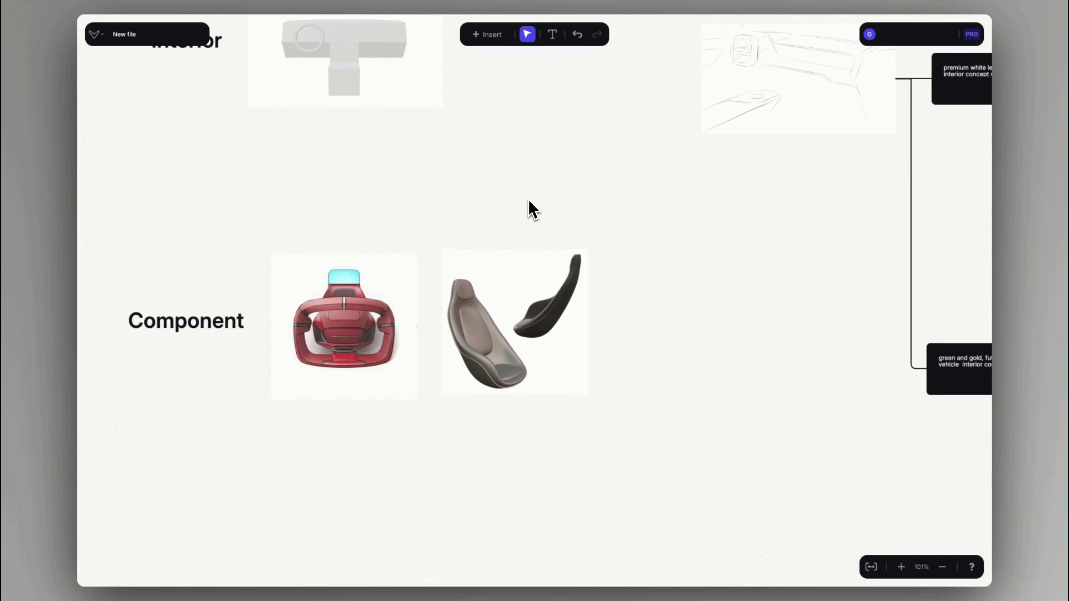
pyautogui.doubleClick(499, 313)
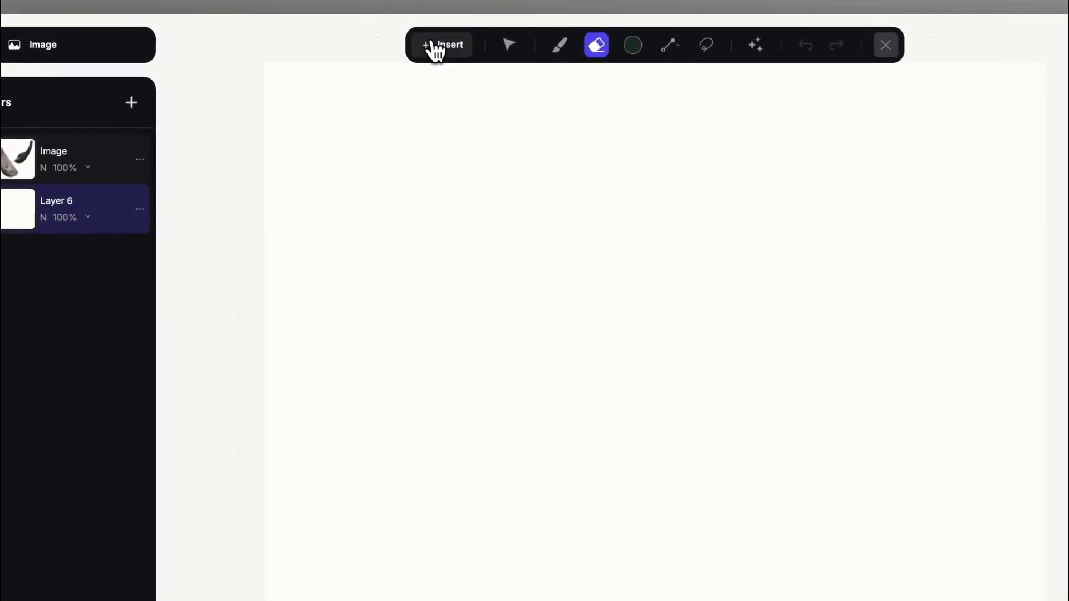
# Insert a 3D seat model onto the seat canvas and rotate it
pyautogui.click(395, 34)
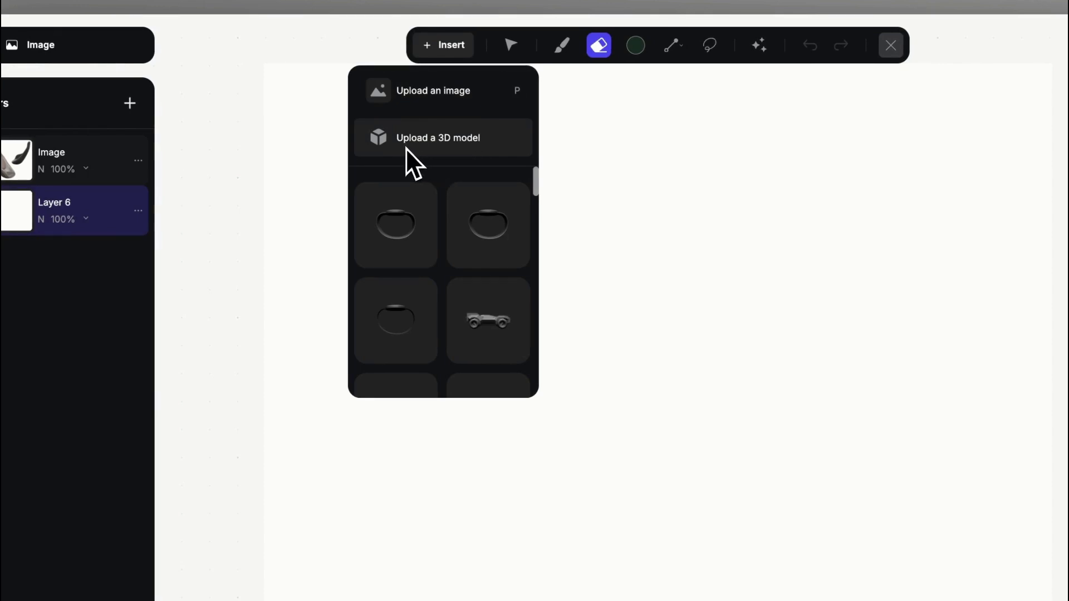
pyautogui.scroll(-2, 437, 281)
pyautogui.scroll(-4, 435, 281)
pyautogui.click(472, 279)
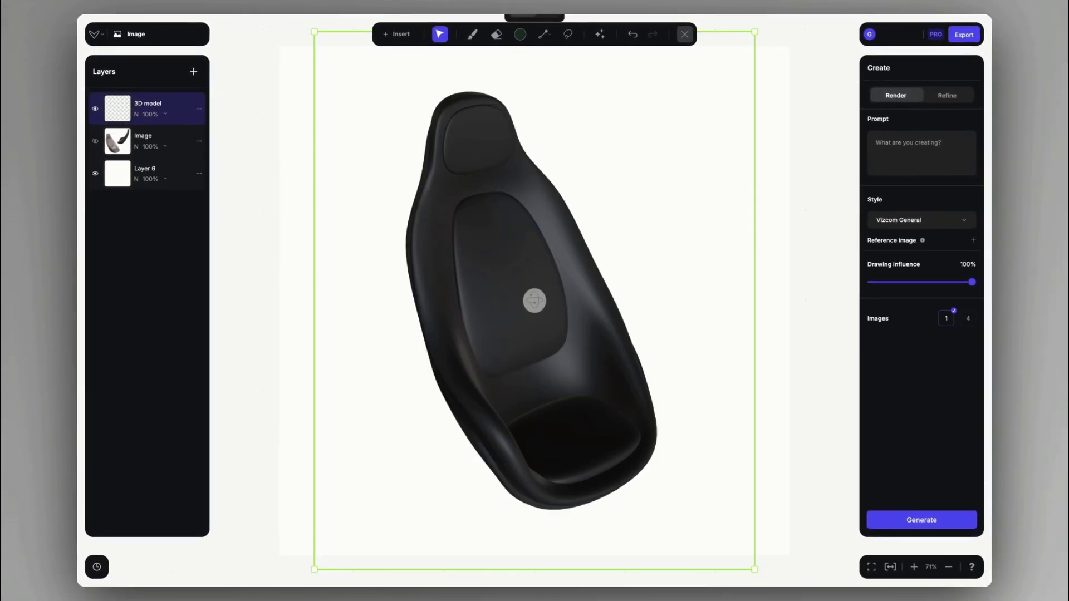
pyautogui.moveTo(534, 302); pyautogui.dragTo(501, 314)
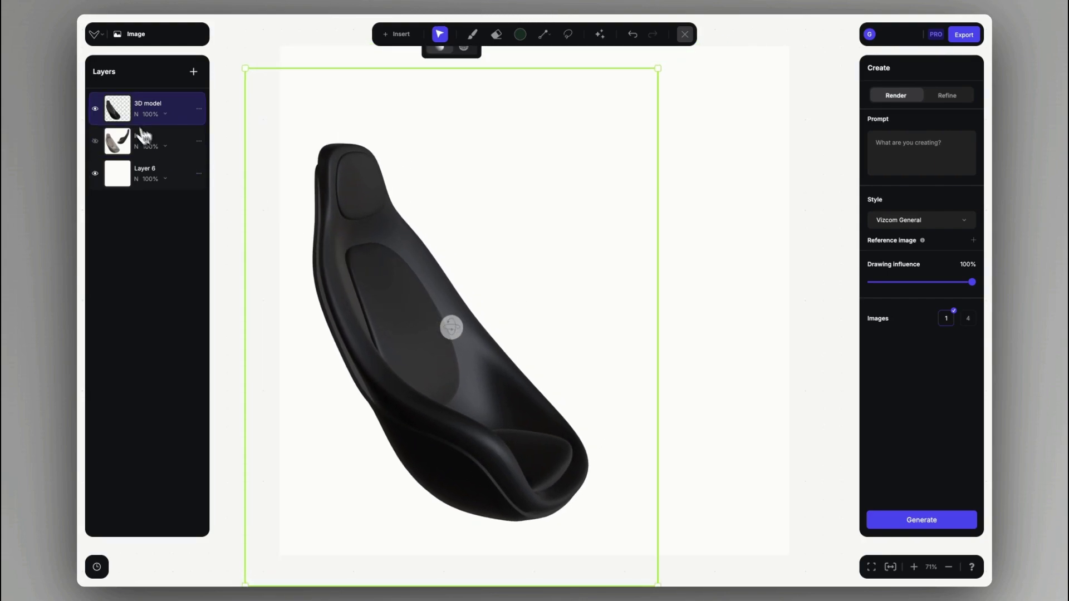
# Duplicate the seat layer, then rotate, shrink and move the mesh copy up-right
pyautogui.rightClick(125, 111)
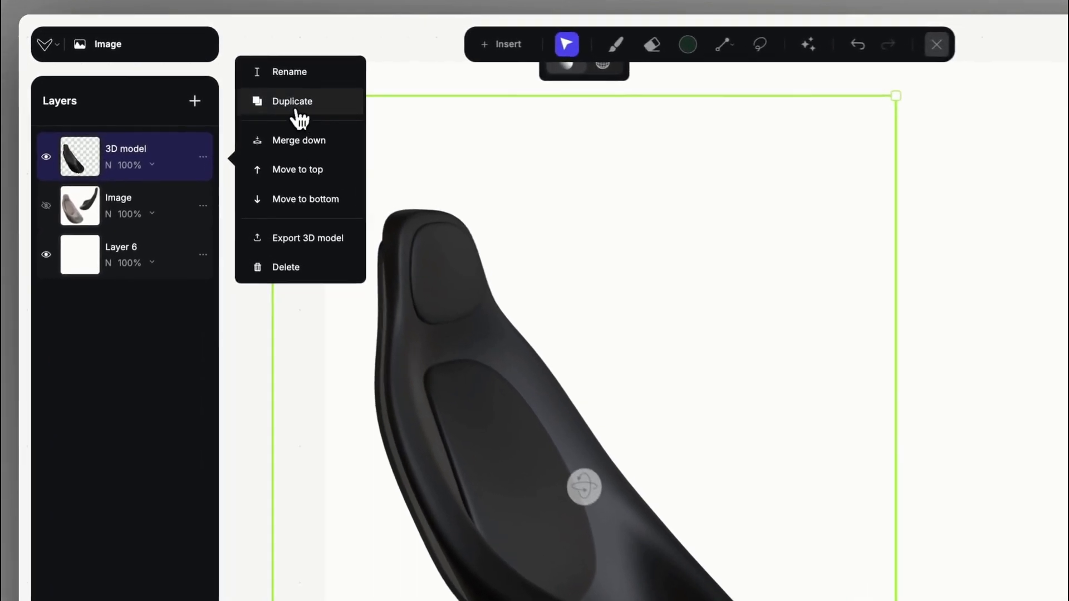
pyautogui.click(299, 101)
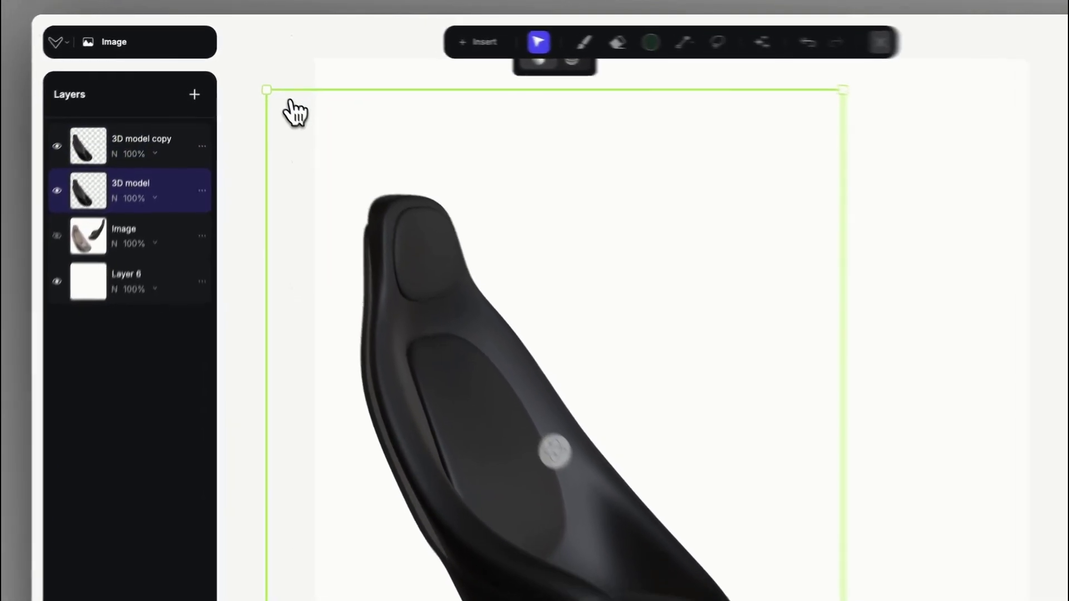
pyautogui.rightClick(80, 157)
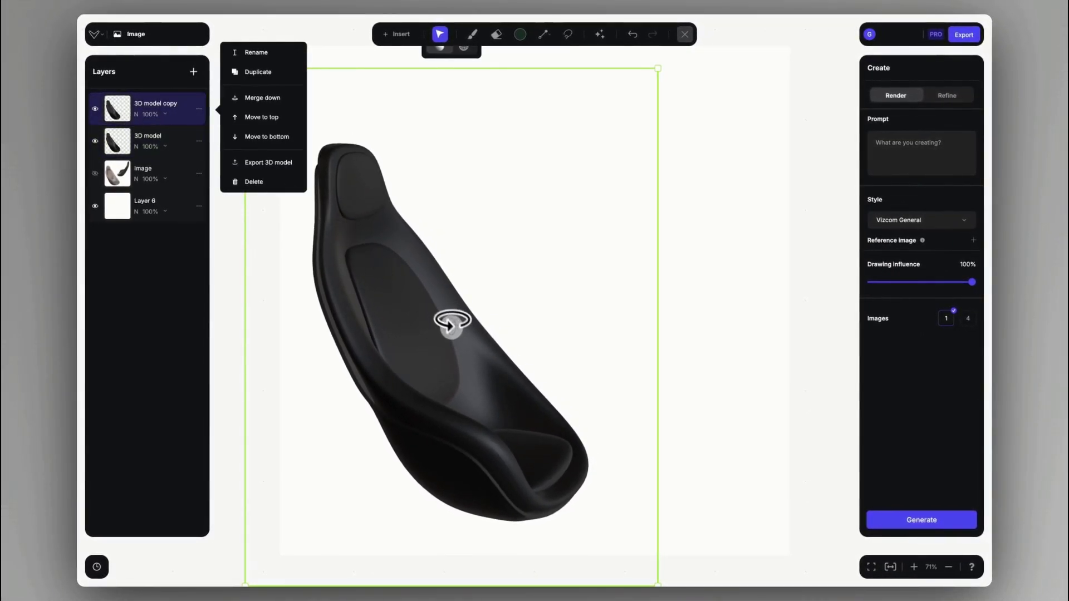
pyautogui.moveTo(452, 326); pyautogui.dragTo(298, 327)
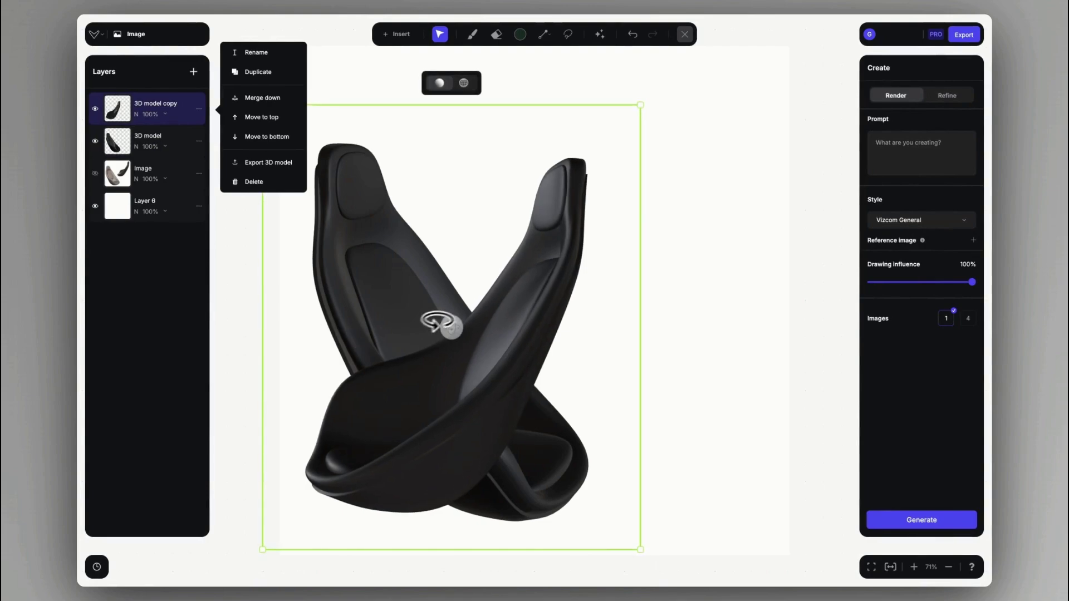
pyautogui.moveTo(442, 318); pyautogui.dragTo(444, 342)
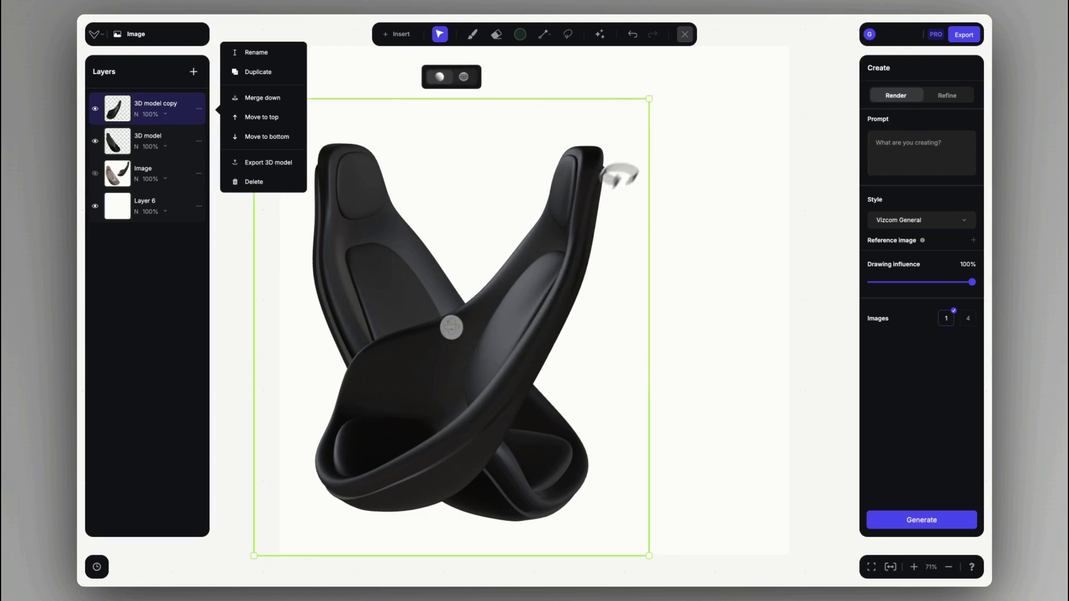
pyautogui.moveTo(649, 98); pyautogui.dragTo(622, 138)
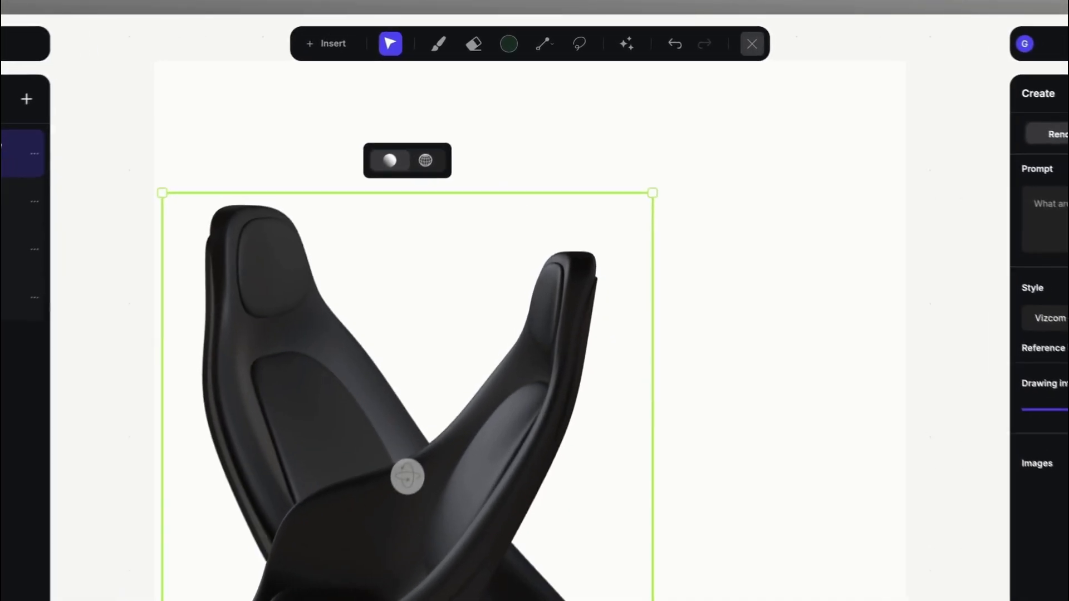
pyautogui.click(463, 113)
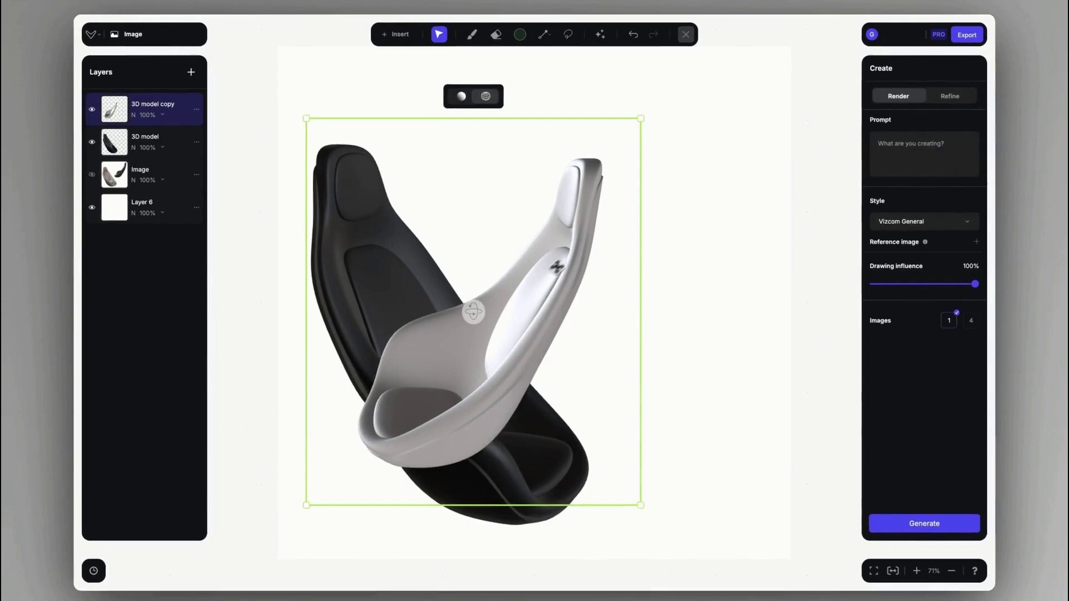
pyautogui.moveTo(543, 416); pyautogui.dragTo(708, 332)
pyautogui.moveTo(648, 241); pyautogui.dragTo(699, 206)
pyautogui.click(382, 334)
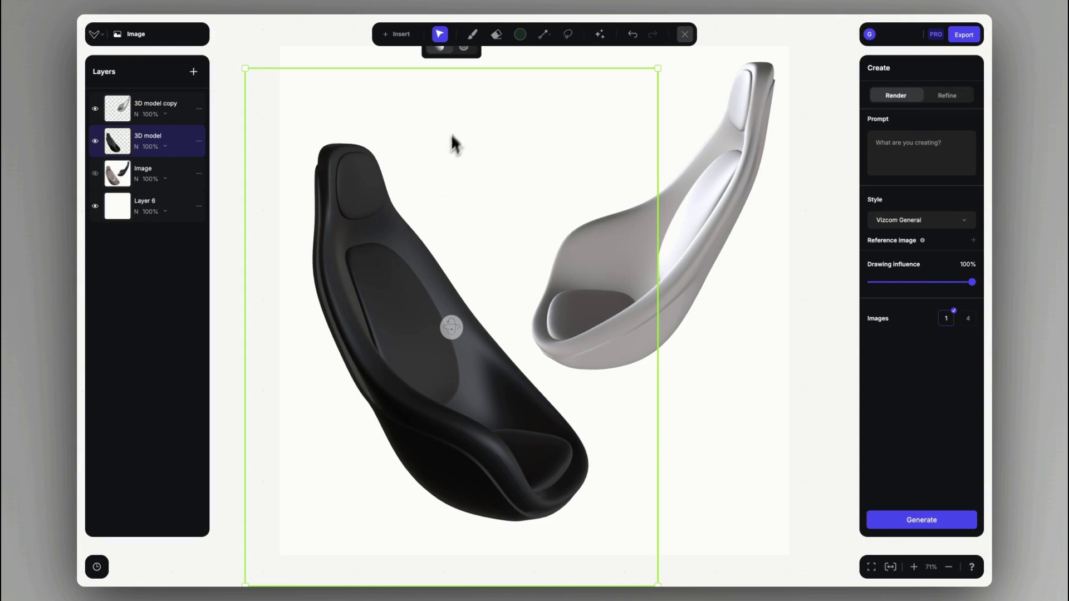
# Lasso both mesh seats and generate 'blue fabric seat with wooden back panel' renders
pyautogui.click(465, 55)
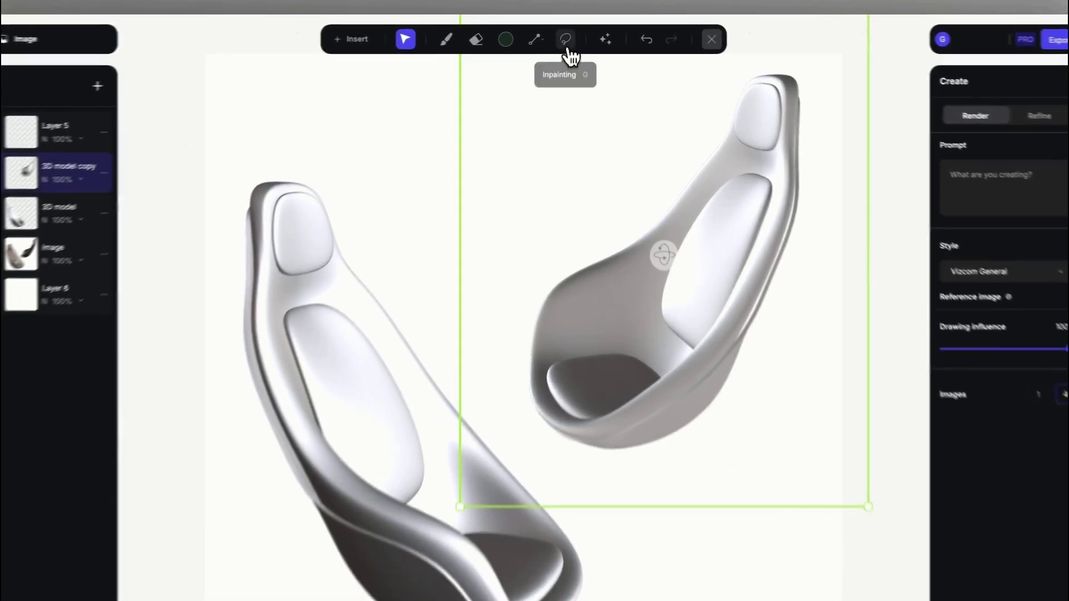
pyautogui.click(568, 34)
pyautogui.moveTo(701, 74); pyautogui.dragTo(771, 75)
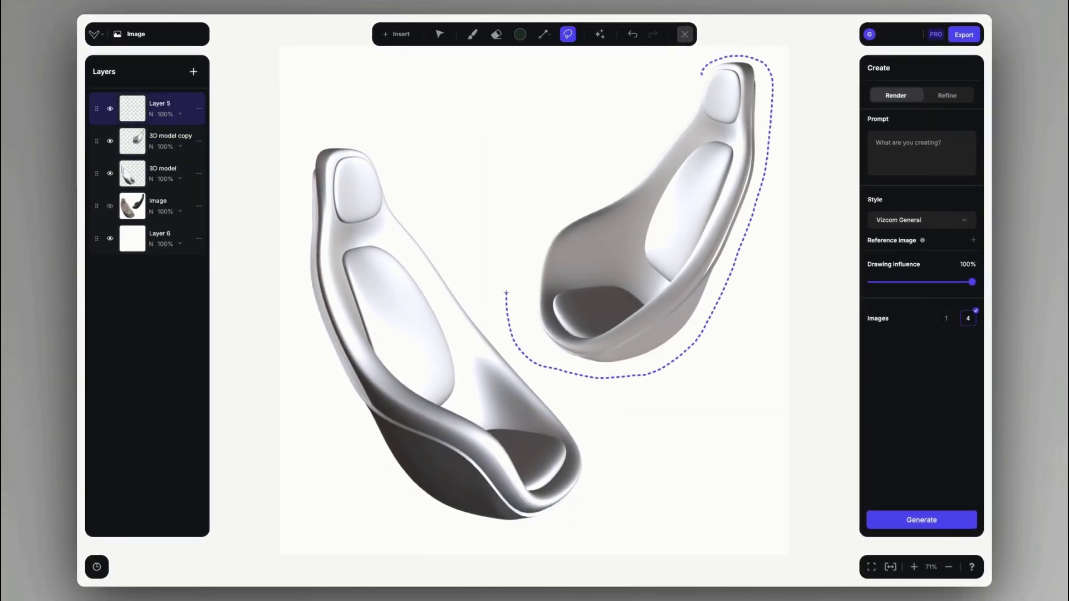
pyautogui.moveTo(674, 97); pyautogui.dragTo(682, 87)
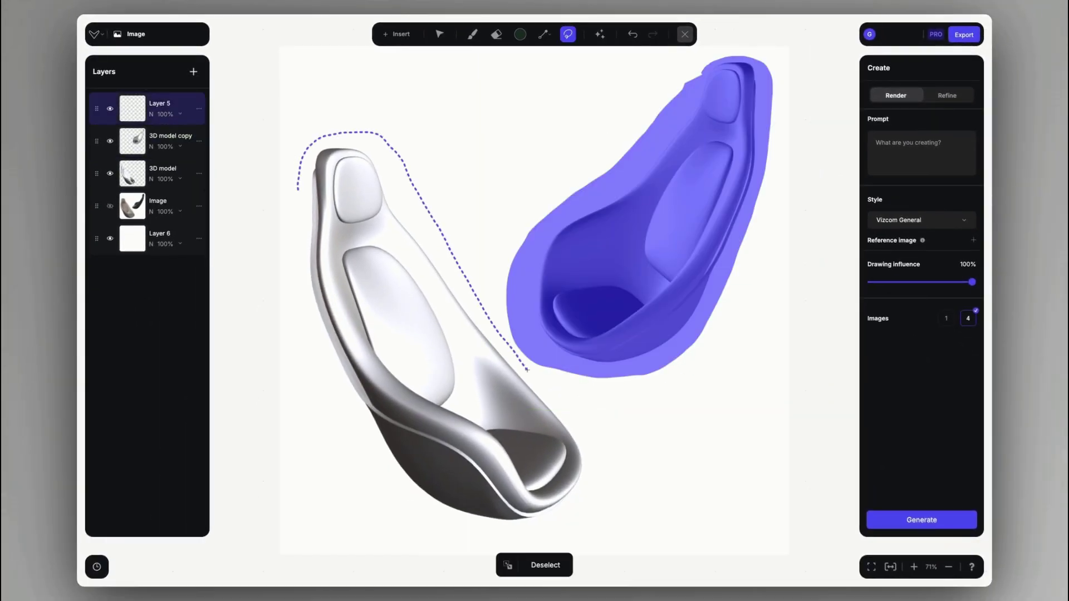
pyautogui.moveTo(302, 325); pyautogui.dragTo(298, 190)
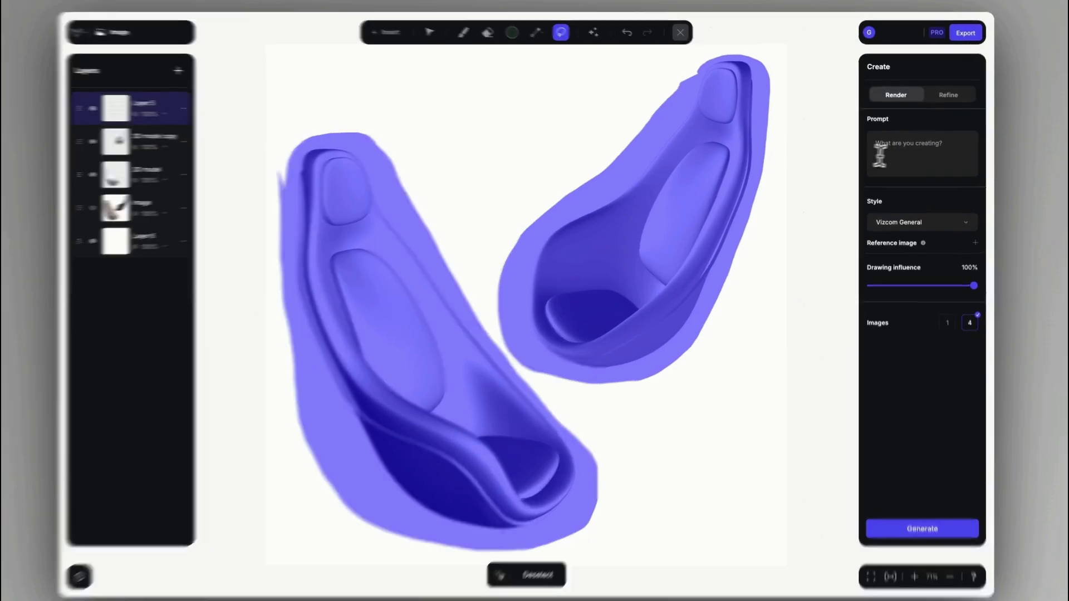
pyautogui.click(907, 148)
pyautogui.write('blue fabric seat with wooden back panel')
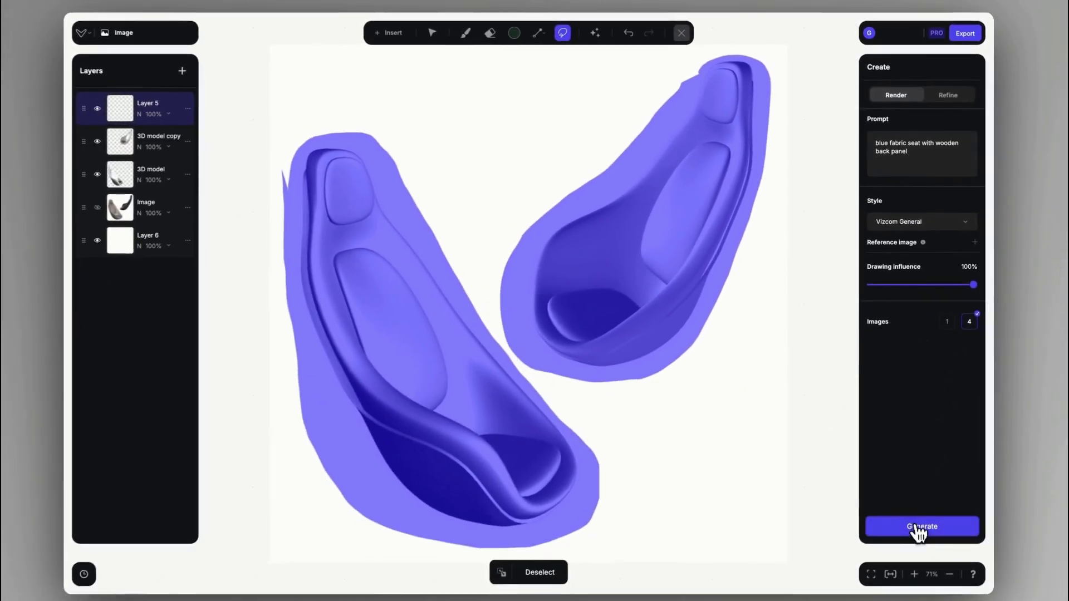
pyautogui.click(919, 528)
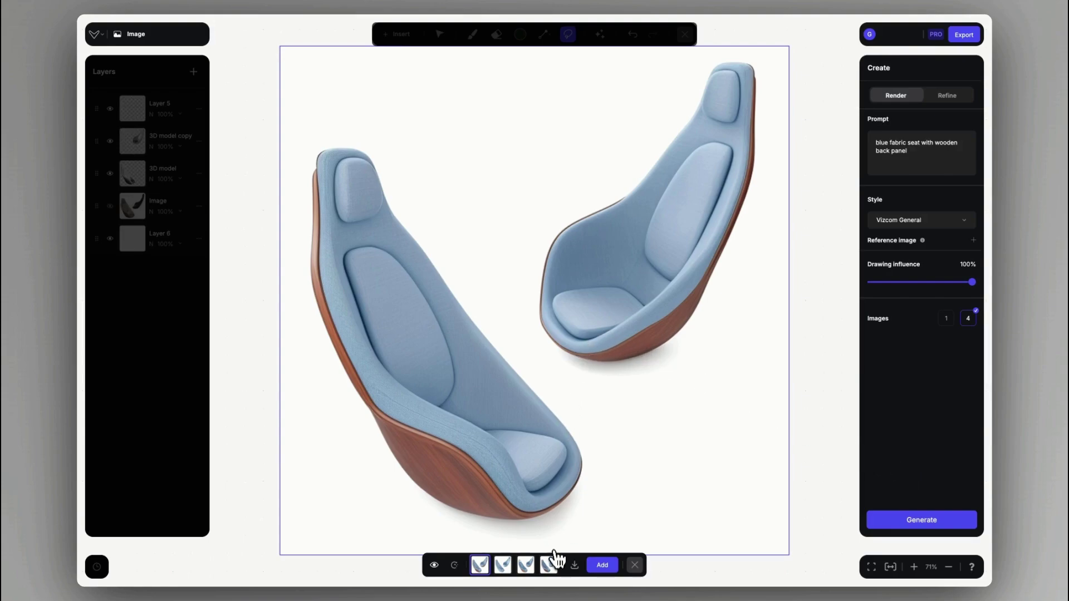
# Add the first variant with wooden shells as a layer and clear the selection
pyautogui.click(551, 566)
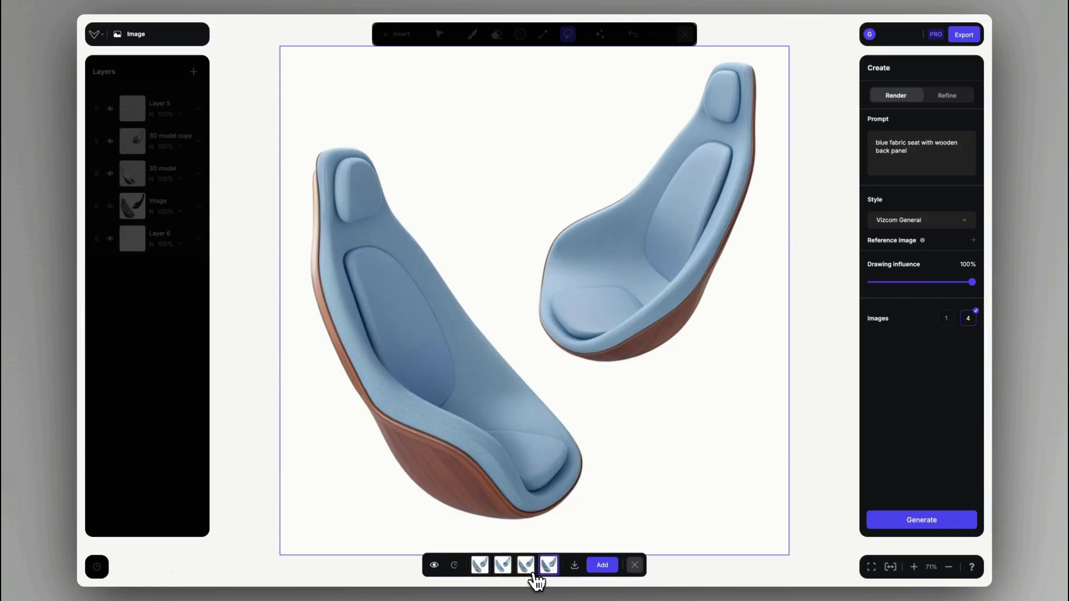
pyautogui.click(526, 565)
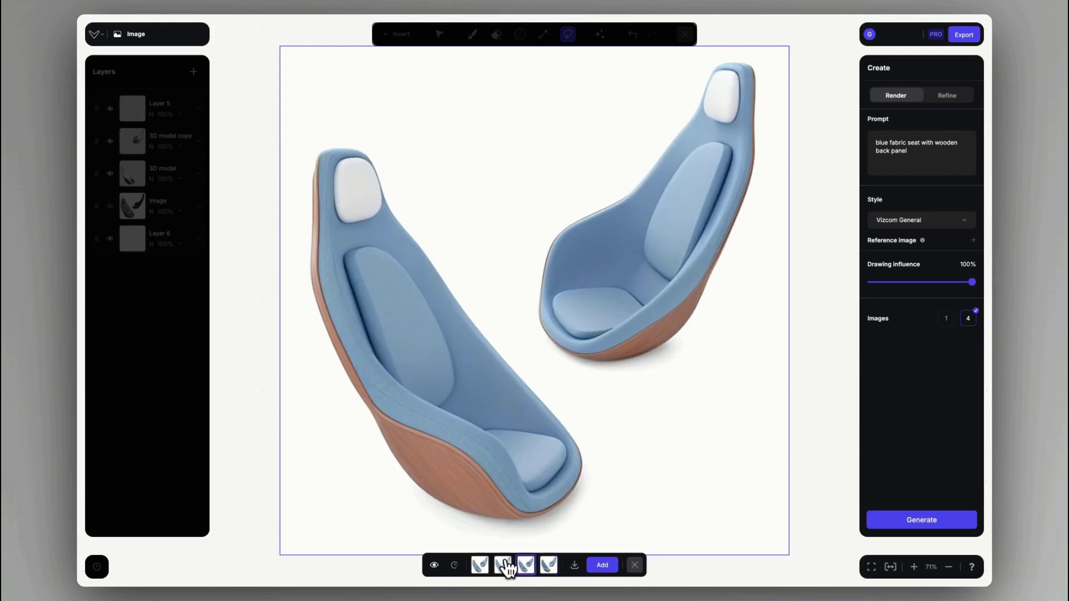
pyautogui.click(504, 566)
pyautogui.click(484, 568)
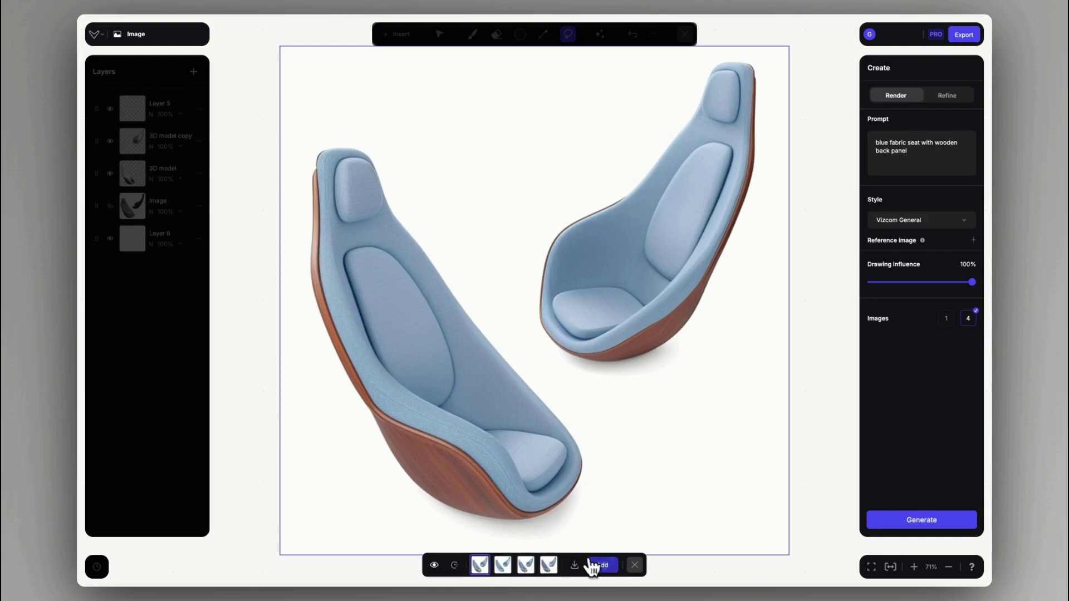
pyautogui.click(593, 566)
pyautogui.click(635, 566)
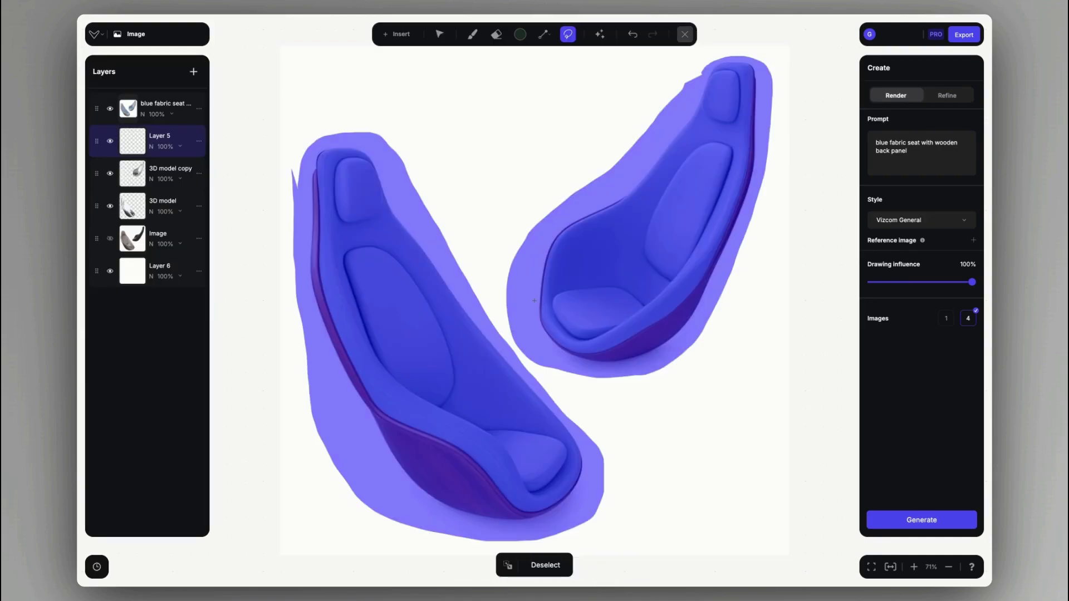
pyautogui.click(640, 568)
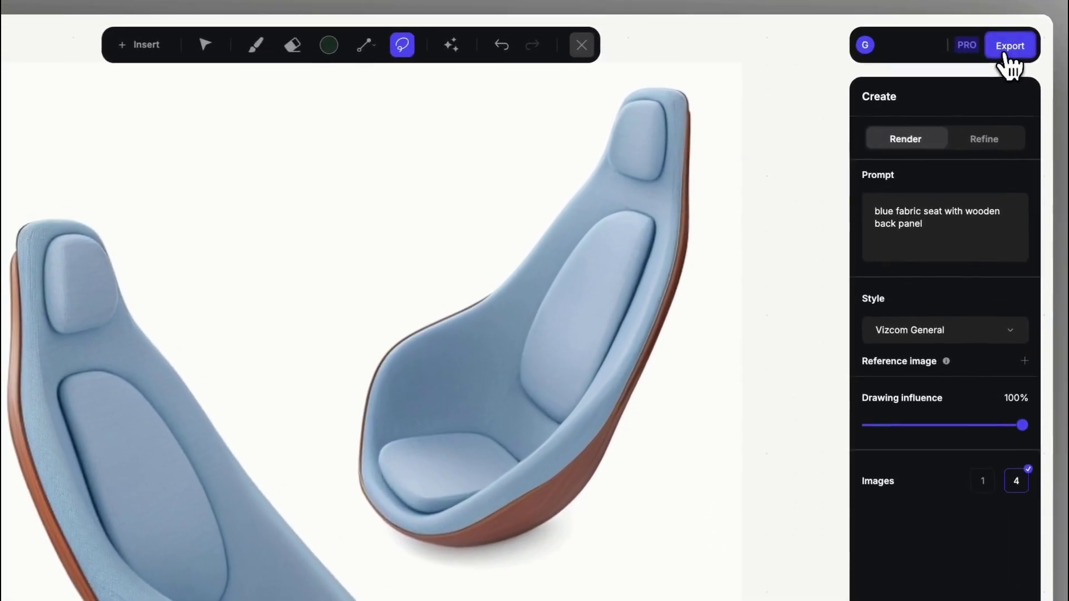
# Download the seat image at 1x and hide the blue fabric render layer
pyautogui.click(964, 35)
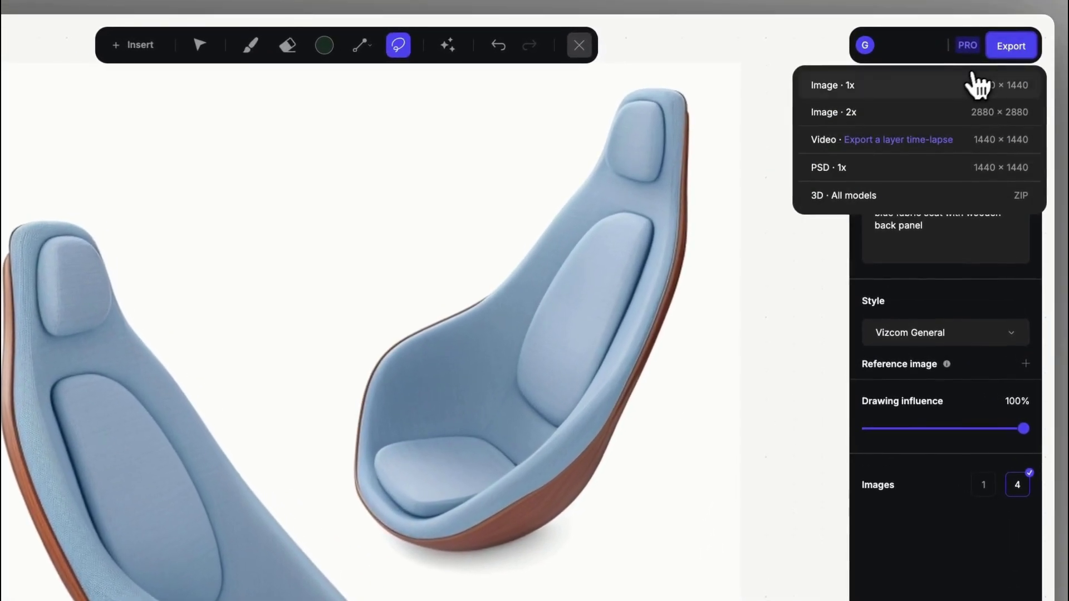
pyautogui.click(948, 98)
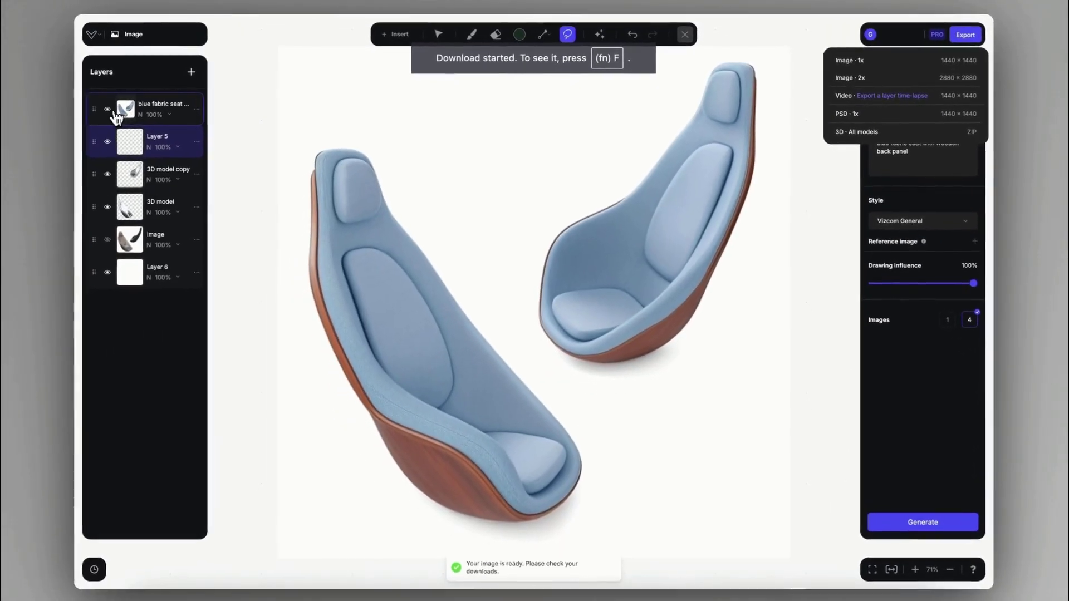
pyautogui.click(108, 110)
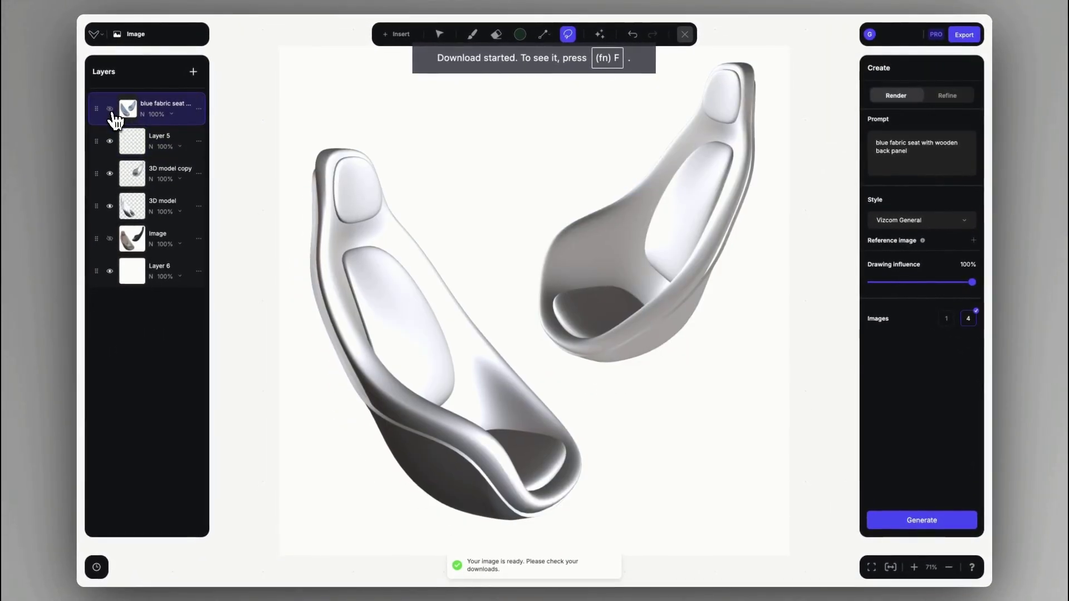
# Back on the board, move the off-road line sketch clear of the Exterior renders
pyautogui.click(685, 35)
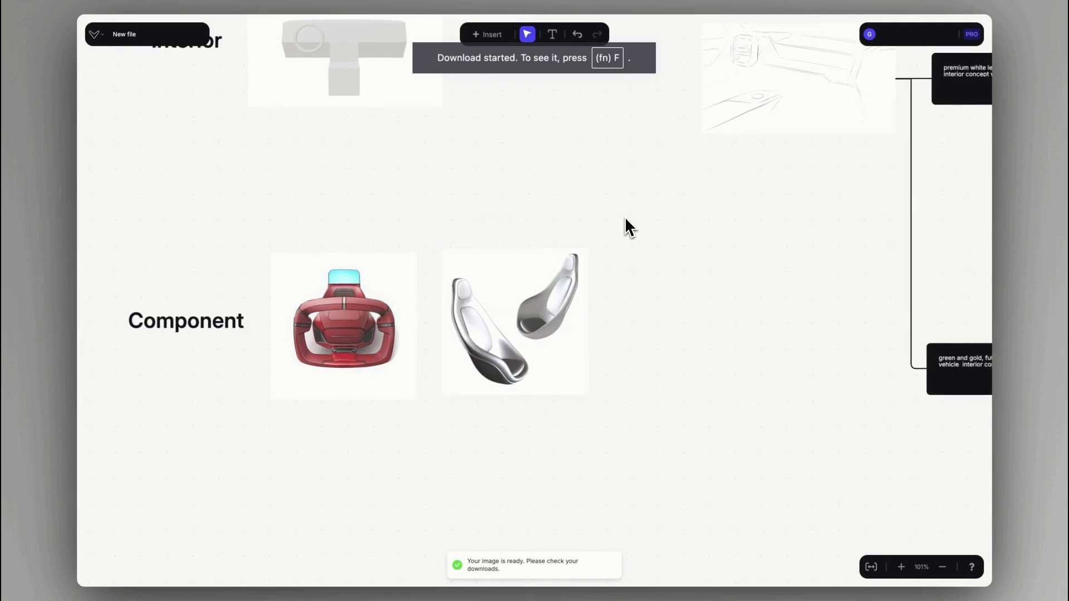
pyautogui.scroll(3, 625, 216)
pyautogui.scroll(10, 625, 220)
pyautogui.scroll(-5, 625, 219)
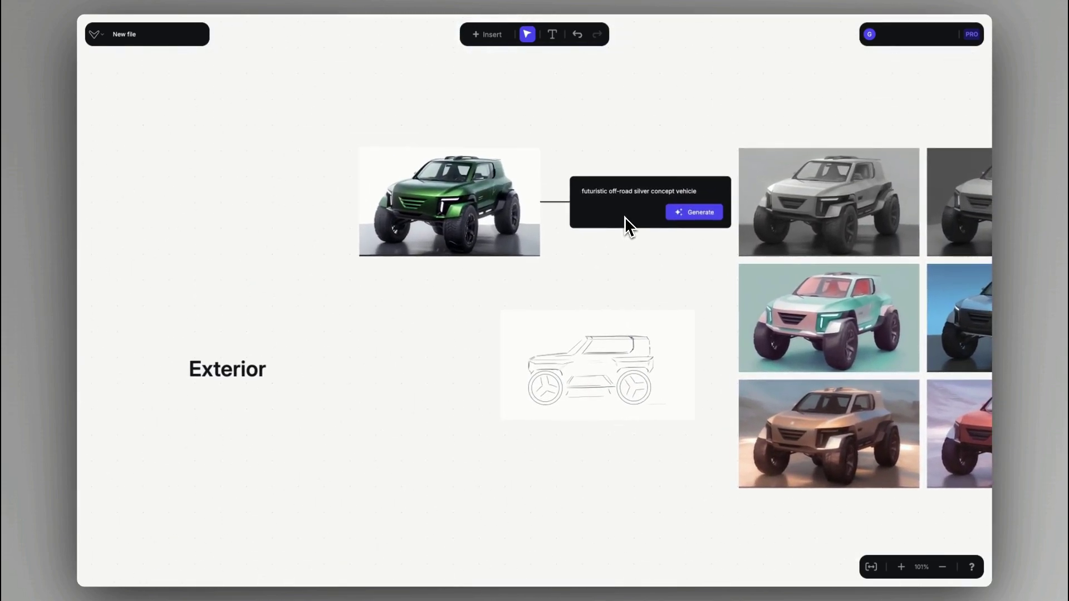
pyautogui.click(367, 298)
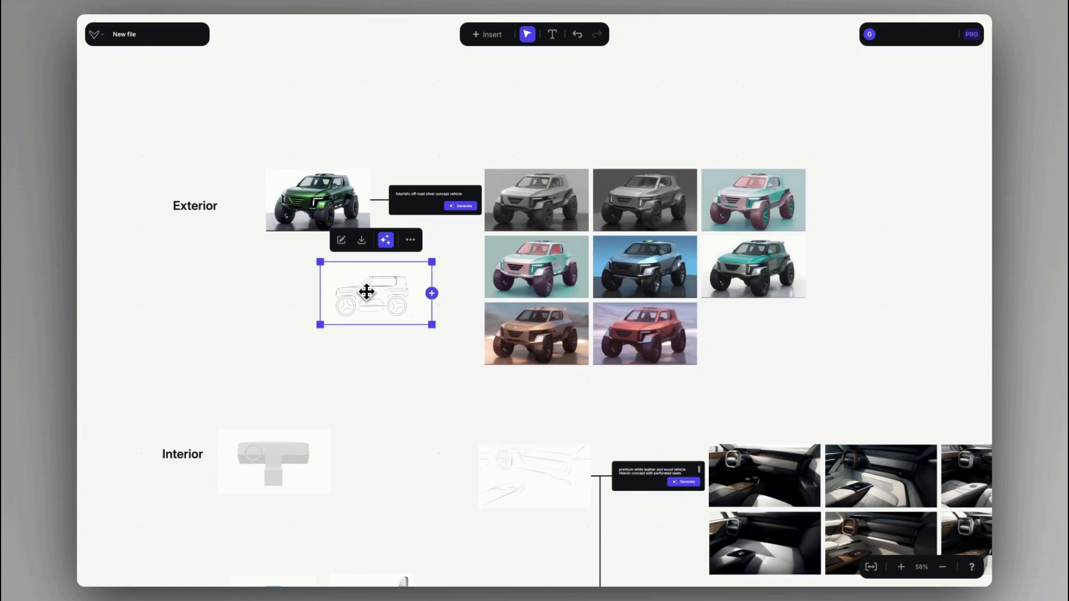
pyautogui.moveTo(367, 291); pyautogui.dragTo(915, 200)
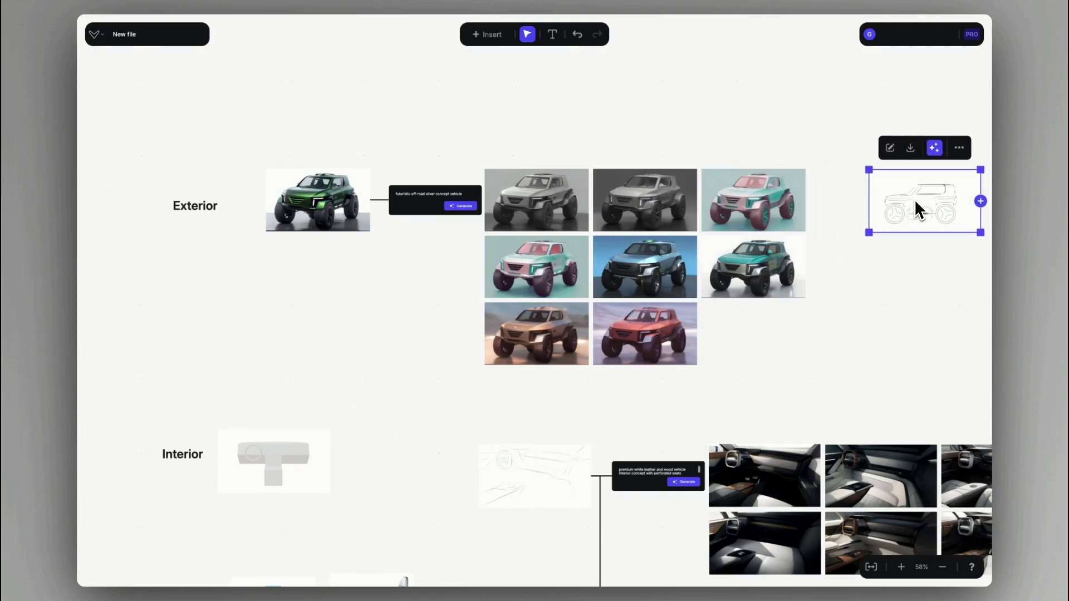
pyautogui.hscroll(10, 914, 199)
pyautogui.scroll(3, 440, 259)
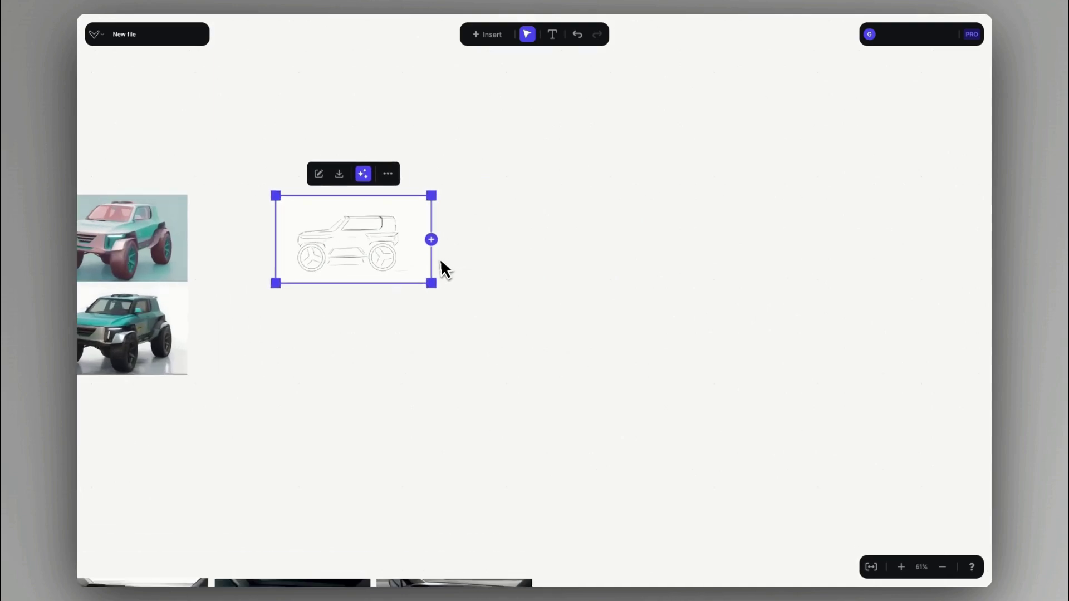
pyautogui.moveTo(399, 256); pyautogui.dragTo(493, 281)
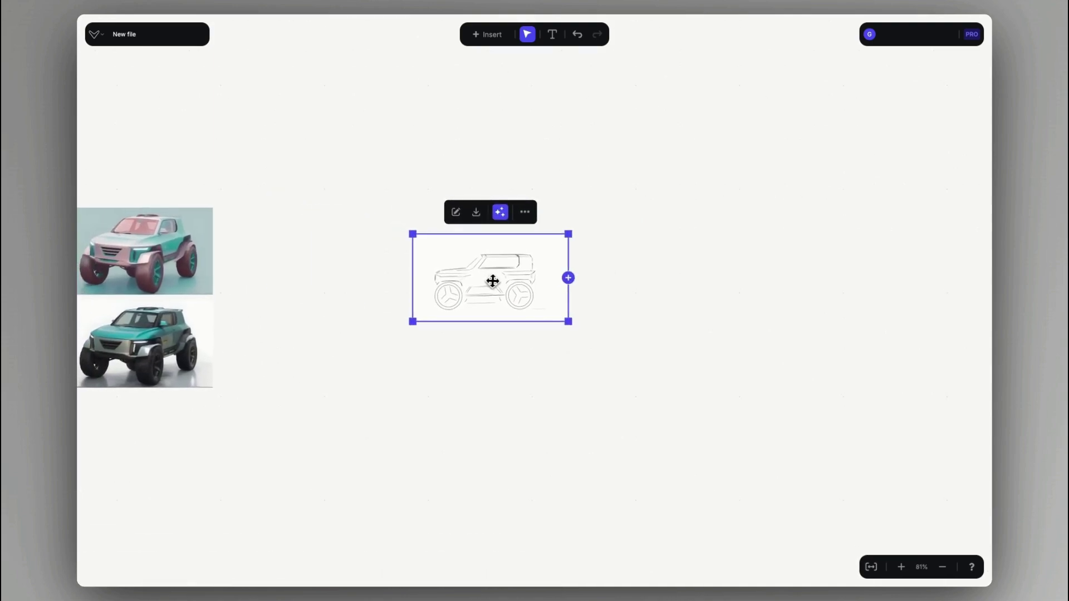
# Render the off-road sketch at about 76% influence in Automotive Exterior style
pyautogui.click(501, 214)
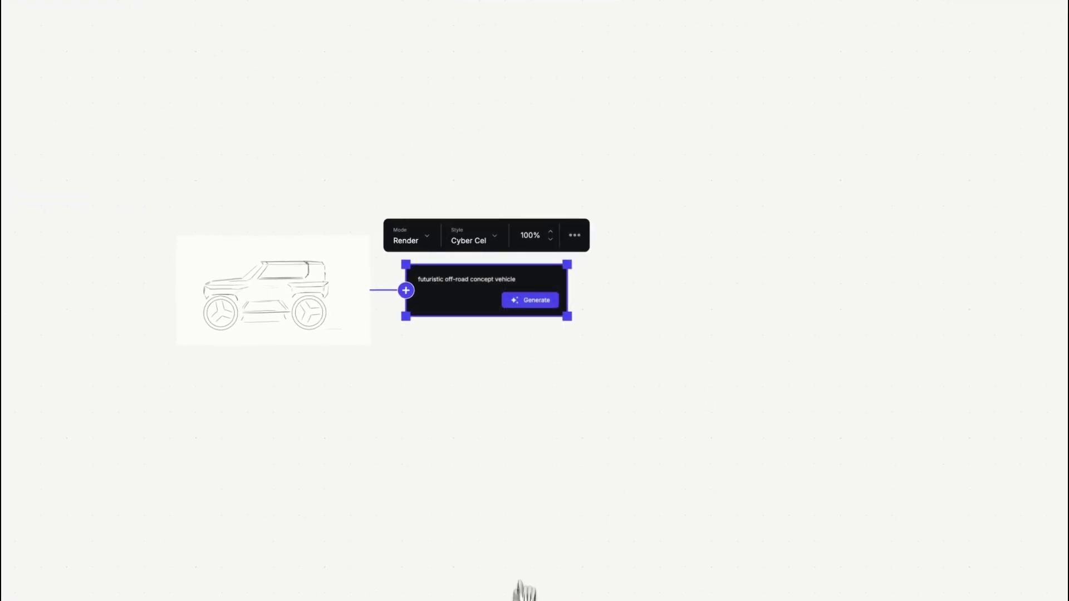
pyautogui.moveTo(549, 232); pyautogui.dragTo(549, 241)
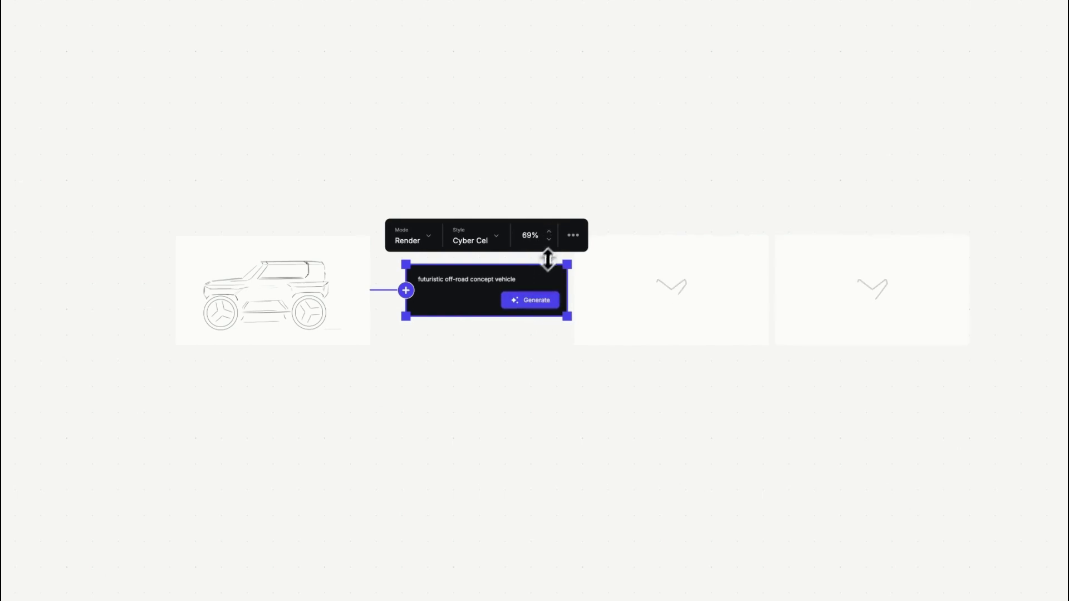
pyautogui.moveTo(549, 257)
pyautogui.mouseDown()
pyautogui.moveTo(551, 223)
pyautogui.moveTo(548, 236)
pyautogui.mouseUp()
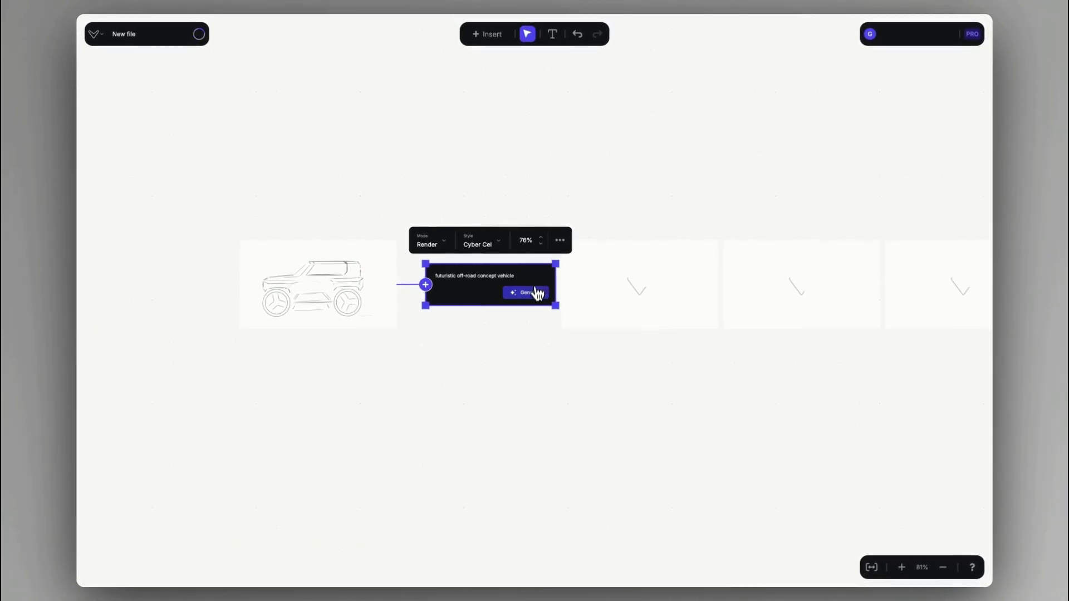
pyautogui.click(537, 294)
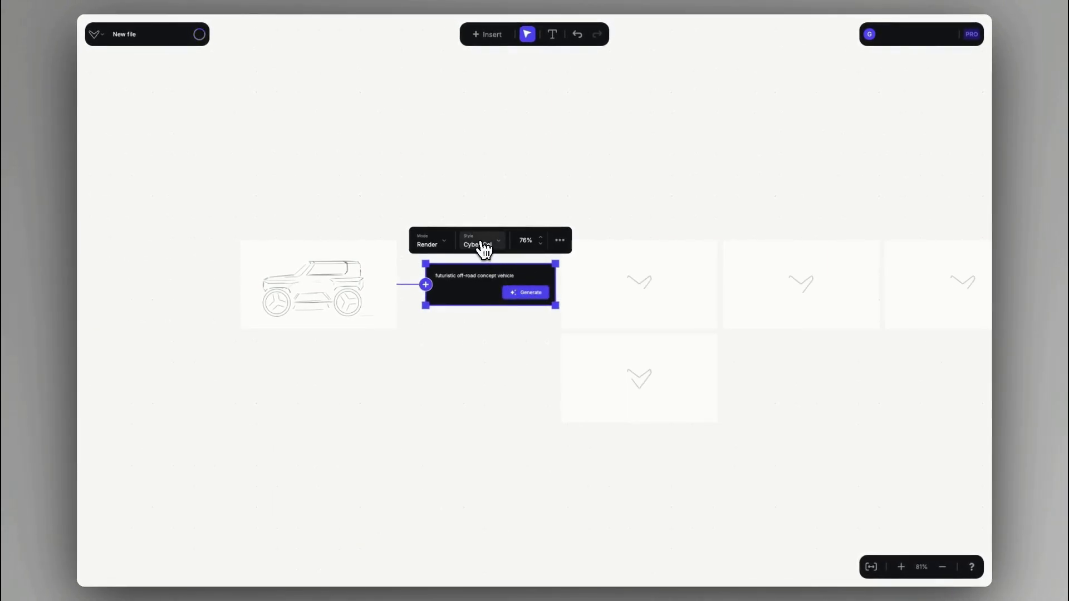
pyautogui.click(483, 249)
pyautogui.click(524, 282)
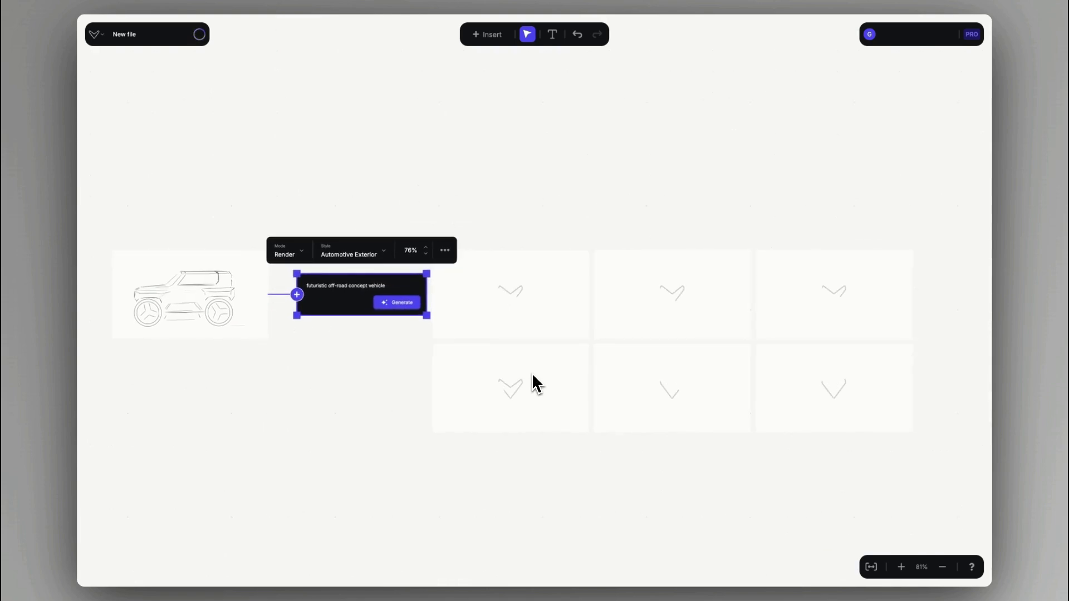
# Browse the rendered results and open a teal SUV render in the editor
pyautogui.scroll(5, 533, 382)
pyautogui.hscroll(3, 445, 303)
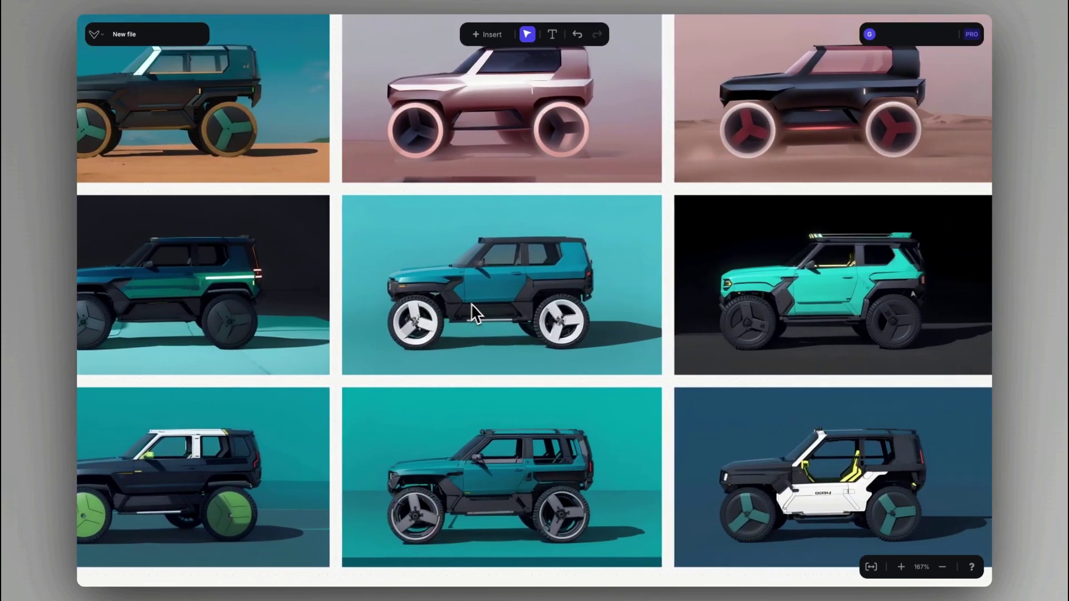
pyautogui.scroll(-4, 479, 303)
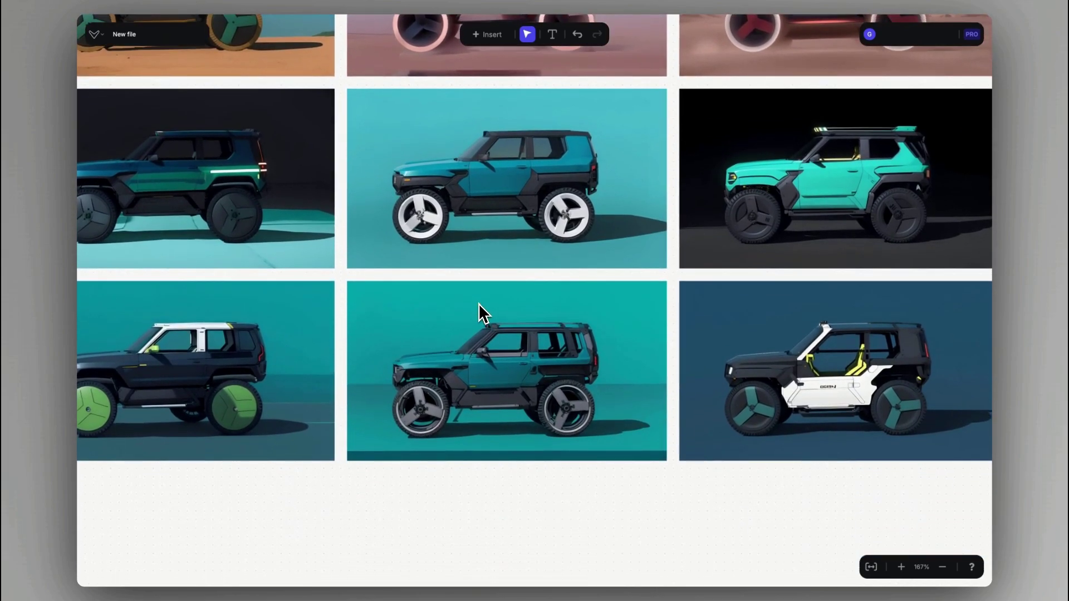
pyautogui.scroll(4, 479, 303)
pyautogui.hscroll(3, 479, 303)
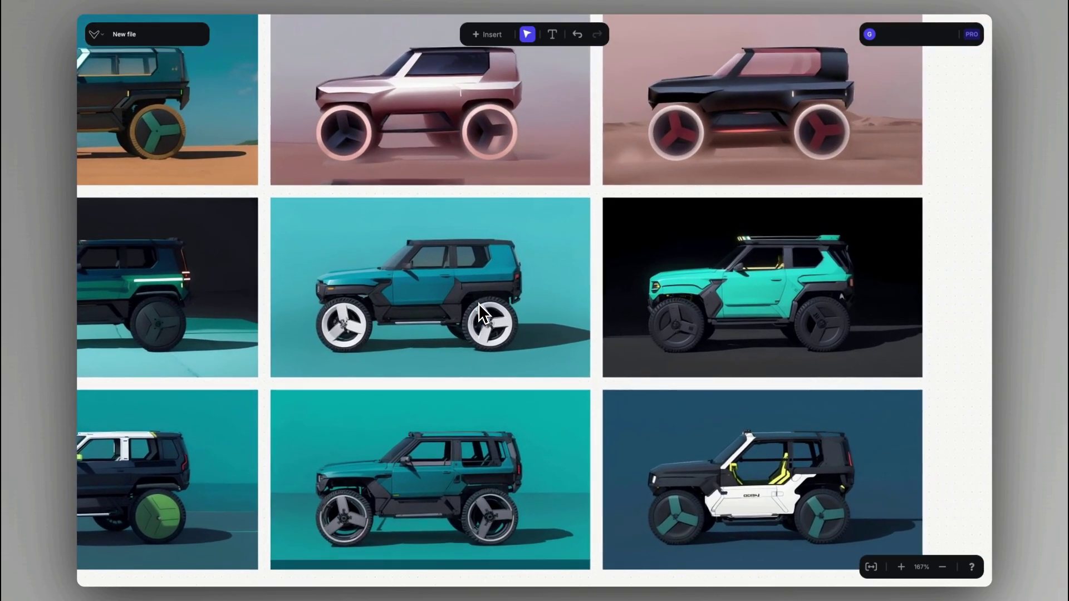
pyautogui.doubleClick(479, 303)
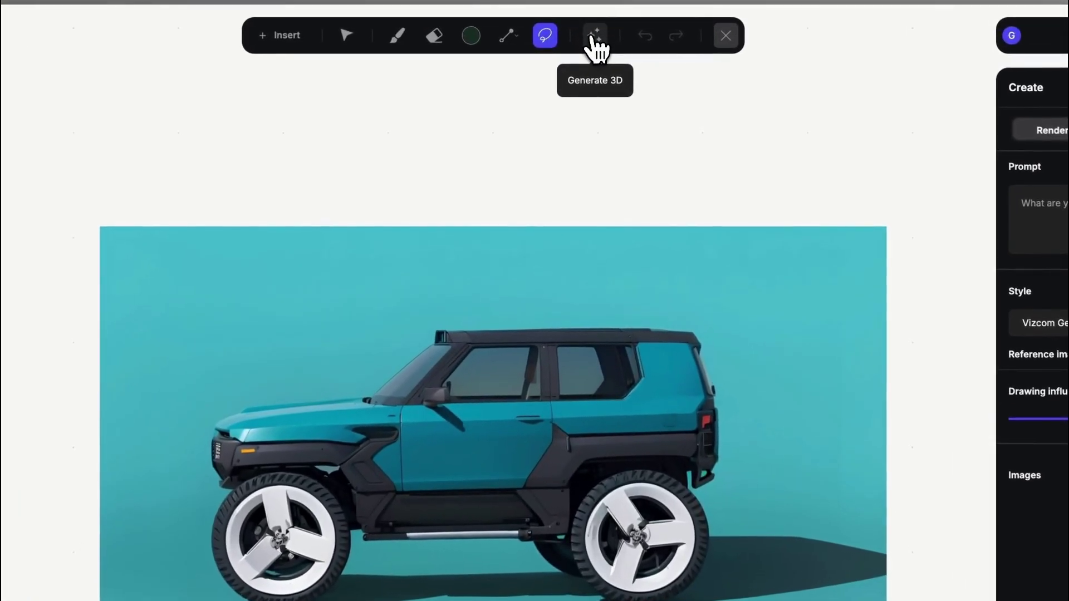
# Generate a 3D model from the teal SUV render and turn it to a three-quarter mesh view
pyautogui.click(595, 37)
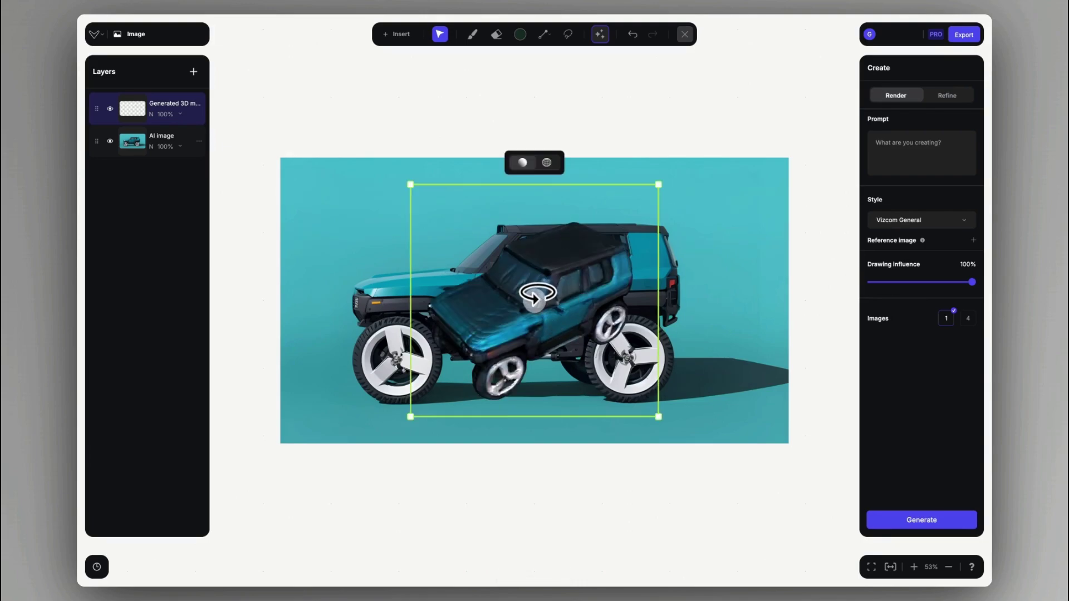
pyautogui.moveTo(533, 295); pyautogui.dragTo(532, 259)
pyautogui.moveTo(536, 295); pyautogui.dragTo(554, 269)
pyautogui.click(557, 207)
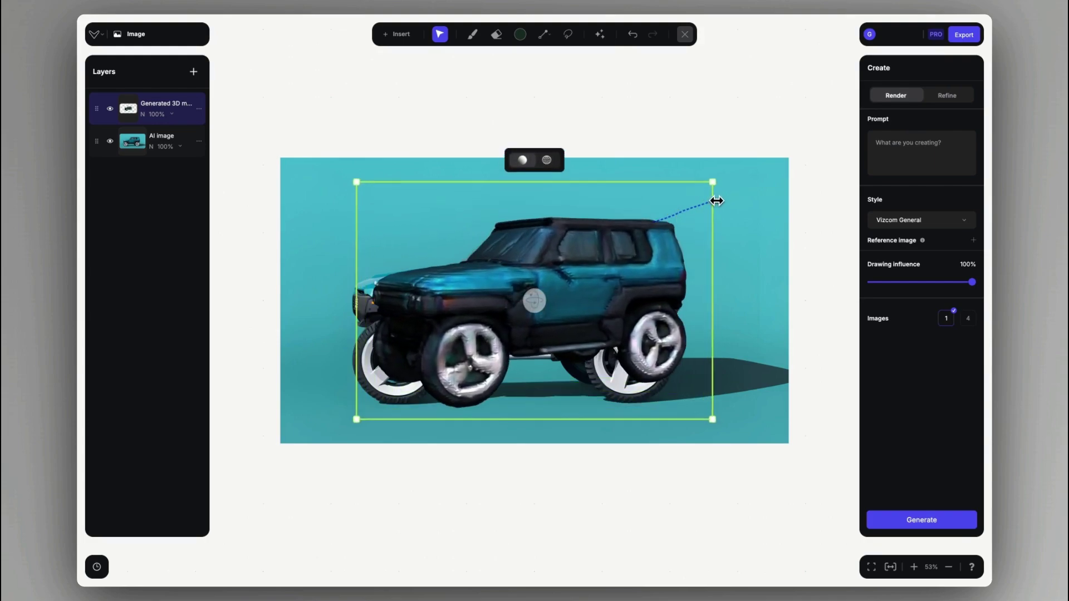
pyautogui.moveTo(520, 308); pyautogui.dragTo(566, 303)
pyautogui.click(515, 308)
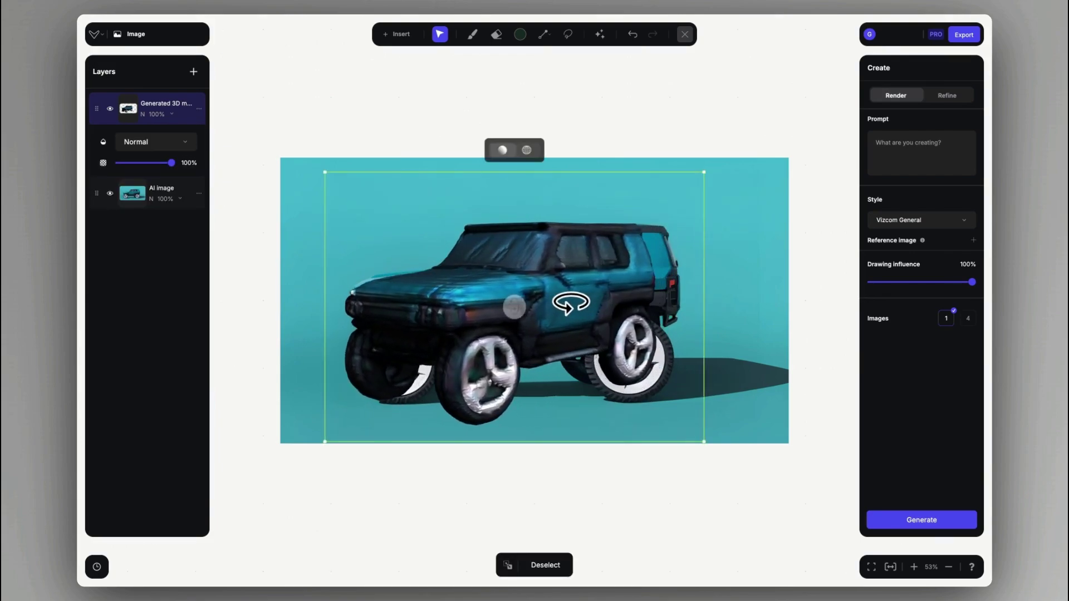
# Hide the teal AI image and add a new layer with a white rectangle background
pyautogui.click(111, 194)
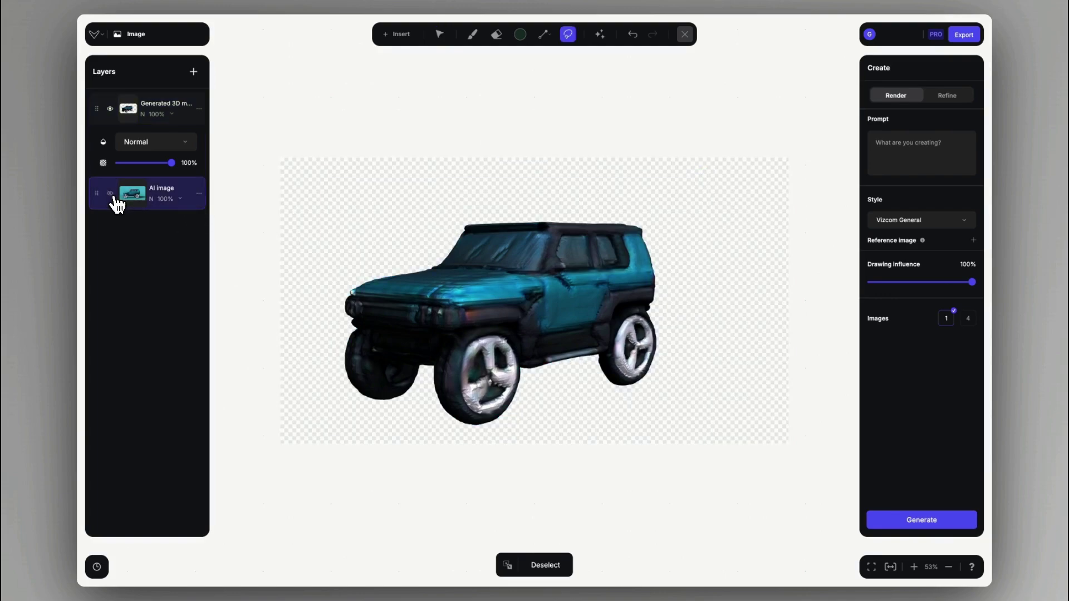
pyautogui.doubleClick(147, 235)
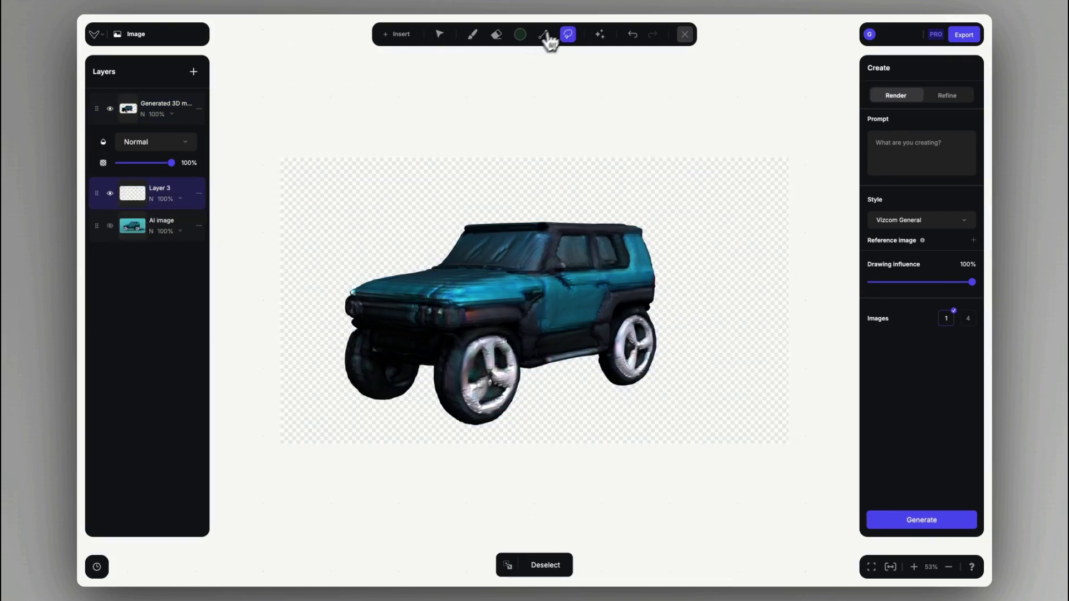
pyautogui.click(472, 36)
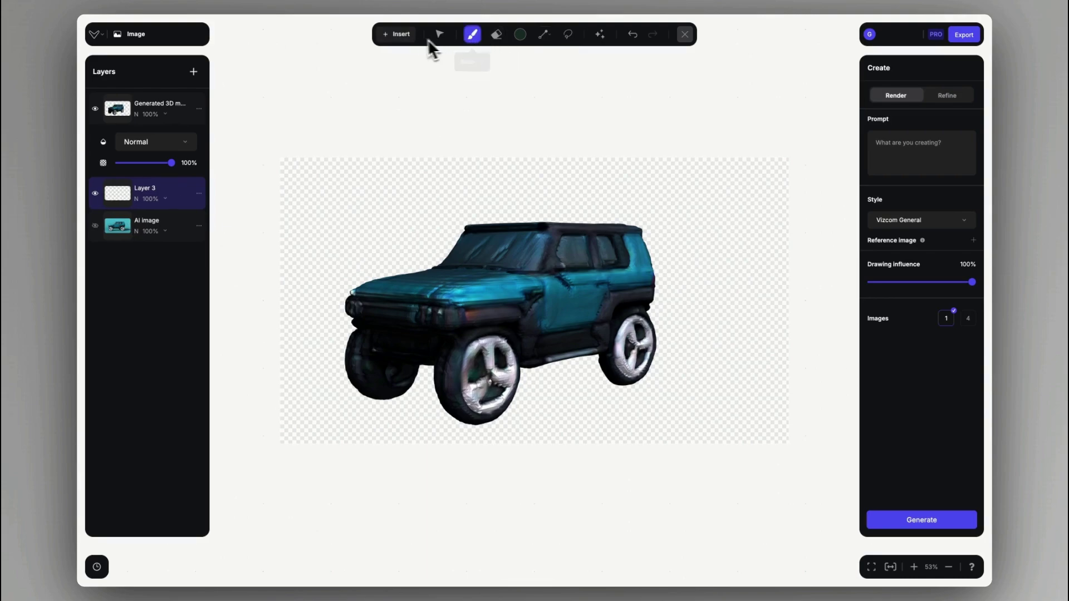
pyautogui.click(544, 35)
pyautogui.click(469, 72)
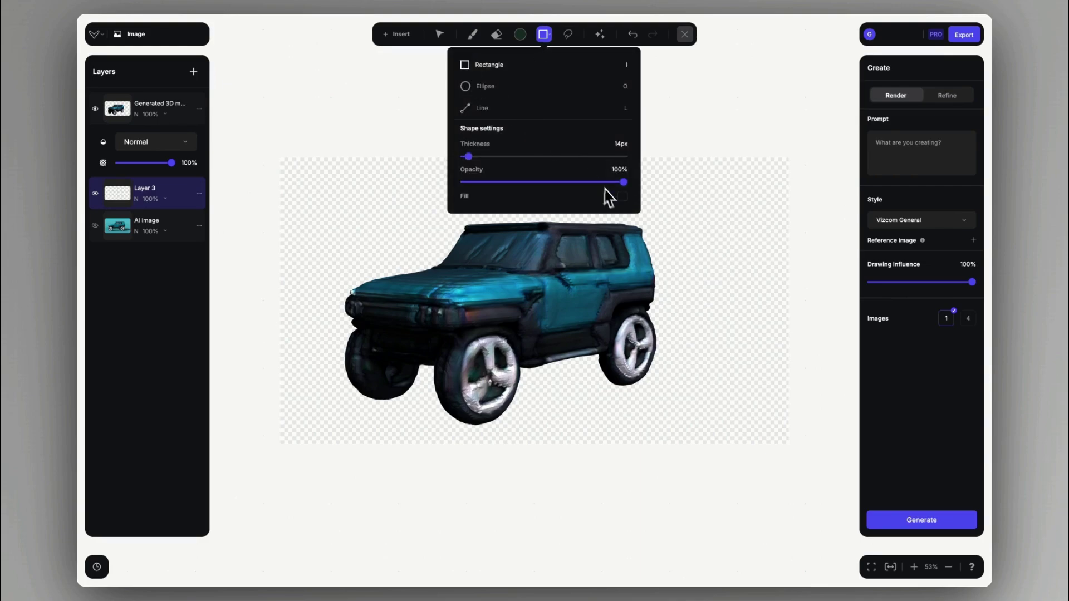
pyautogui.click(520, 35)
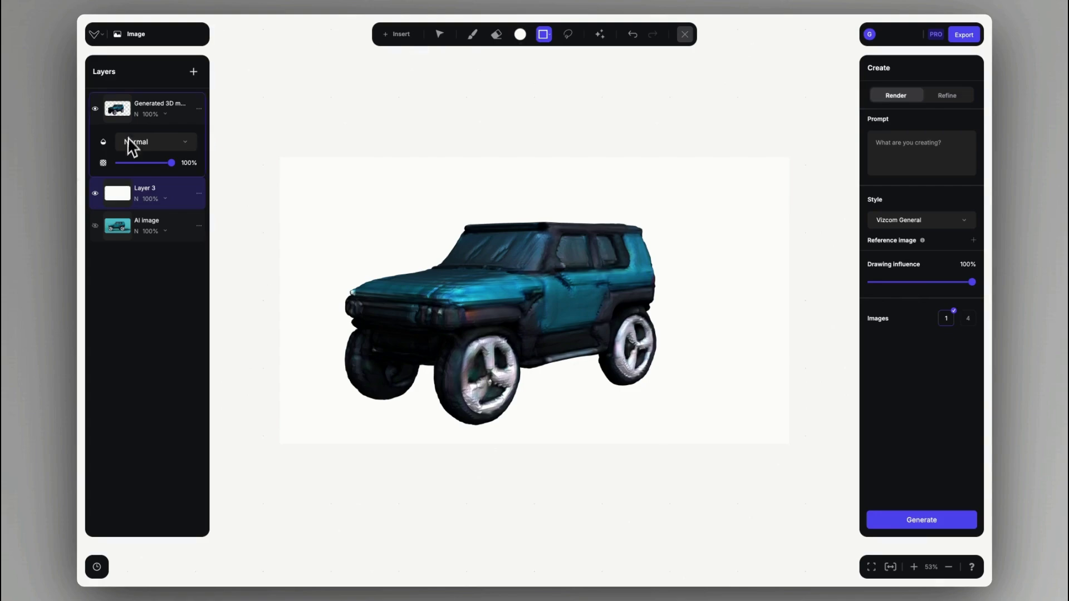
pyautogui.press('v')
# Duplicate the 3D model twice, turning copies to new angles including a rear three-quarter view
pyautogui.click(525, 299)
pyautogui.rightClick(127, 122)
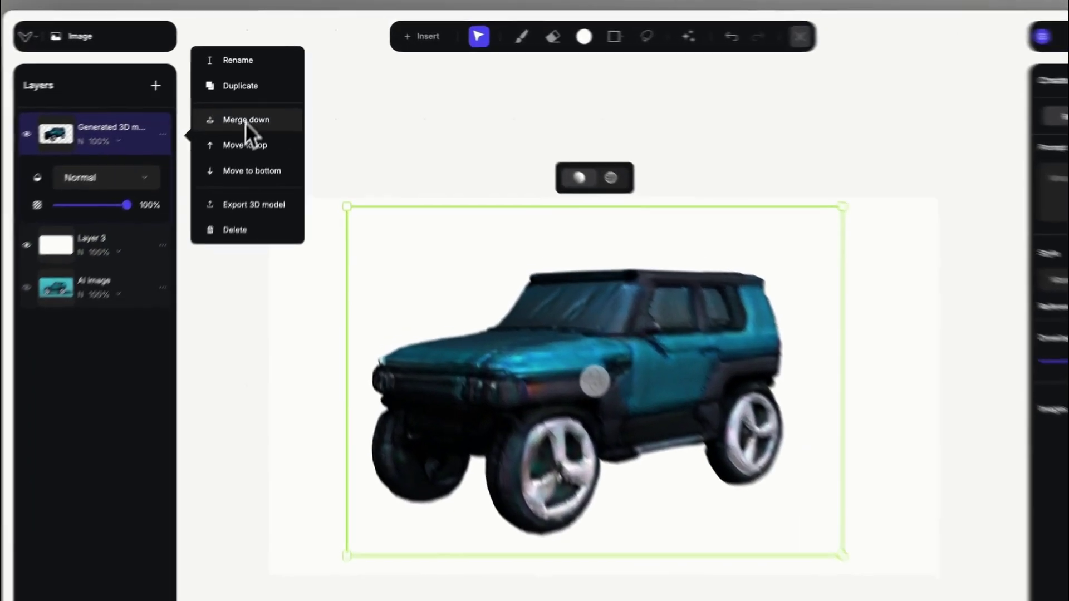
pyautogui.click(258, 71)
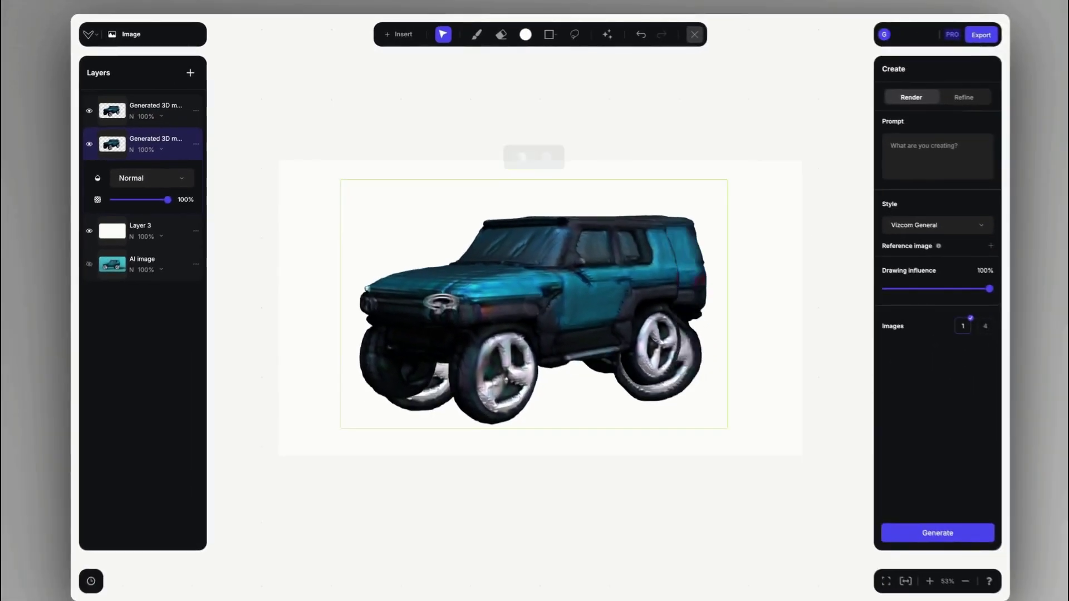
pyautogui.click(118, 137)
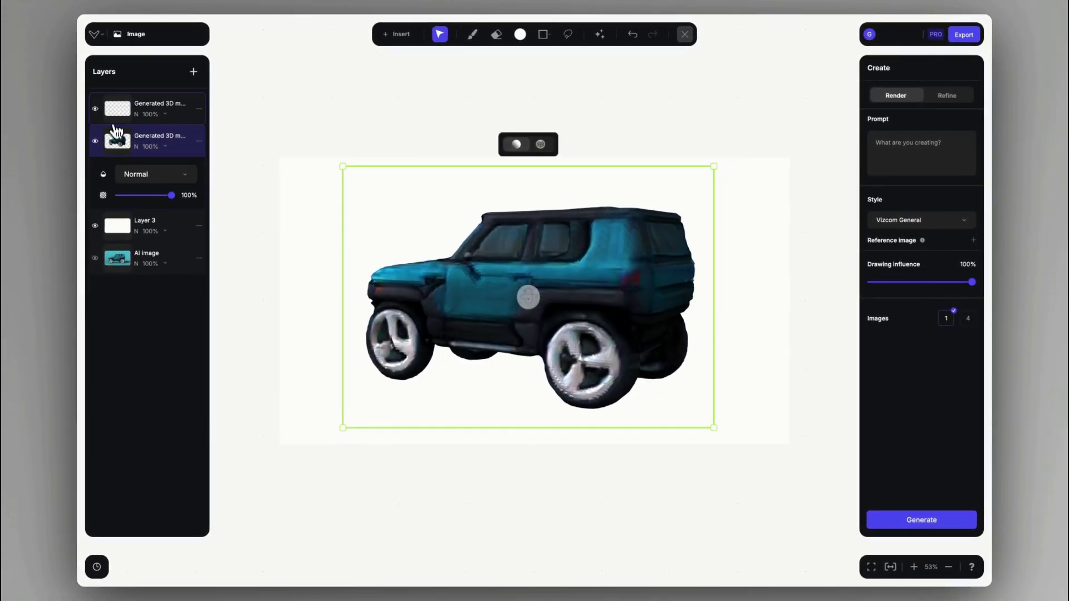
pyautogui.moveTo(527, 297); pyautogui.dragTo(520, 296)
pyautogui.rightClick(144, 108)
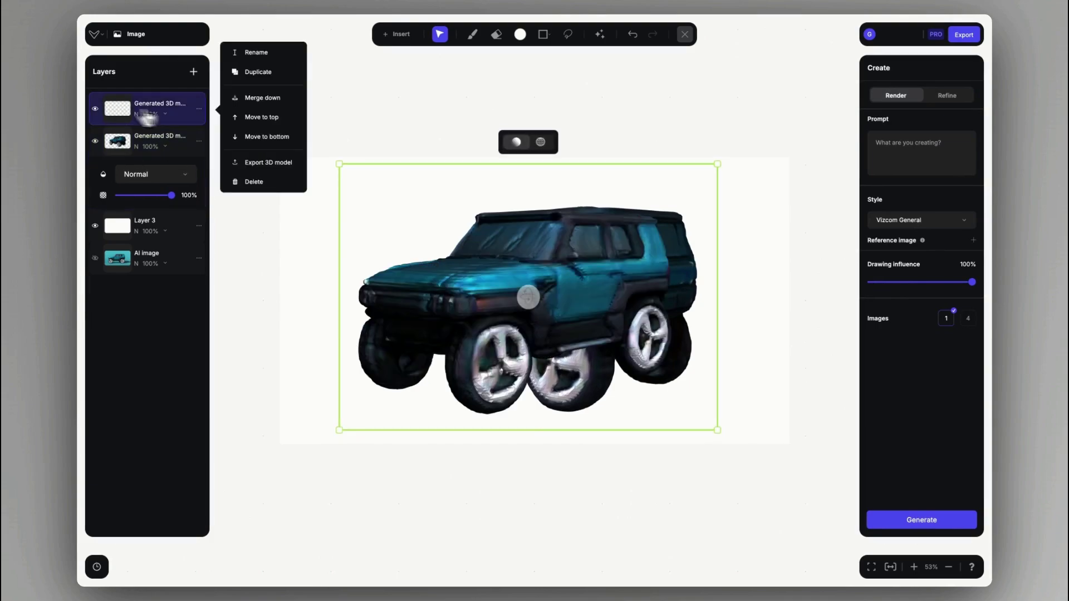
pyautogui.click(258, 72)
pyautogui.moveTo(490, 334)
pyautogui.mouseDown()
pyautogui.moveTo(477, 341)
pyautogui.moveTo(470, 329)
pyautogui.moveTo(473, 342)
pyautogui.mouseUp()
pyautogui.click(96, 141)
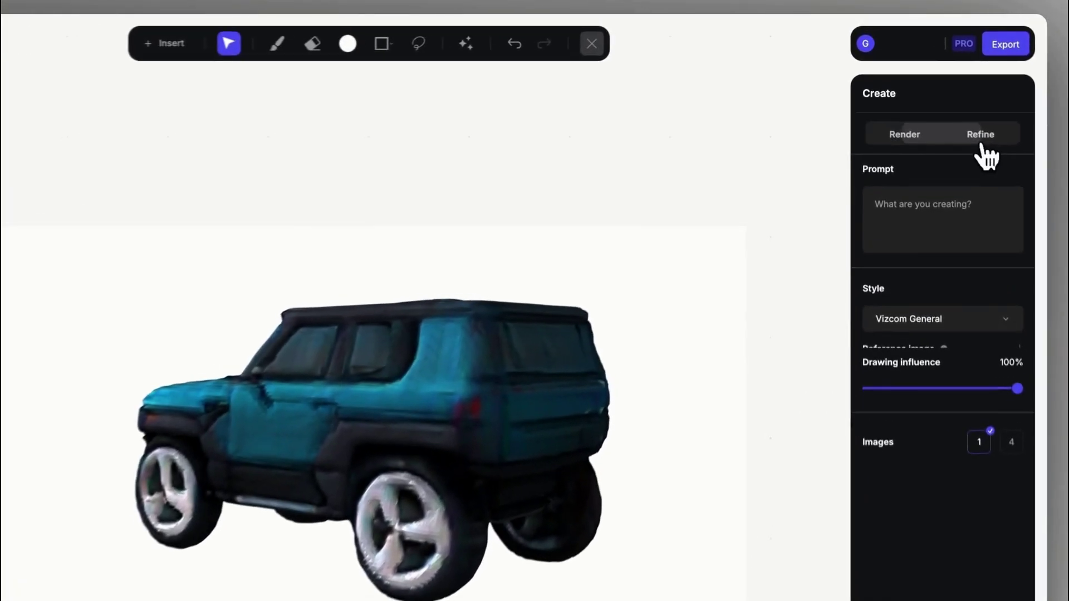
# Set refine mode with prompt 'futuristic off-road concept vehicle', 4 images and 70% drawing influence
pyautogui.click(947, 96)
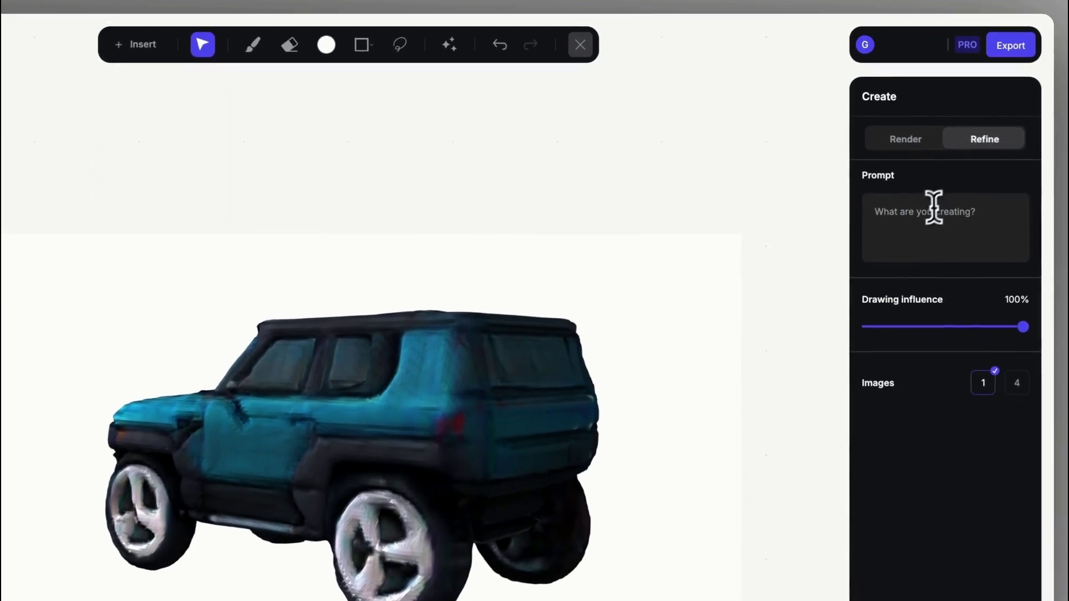
pyautogui.click(909, 144)
pyautogui.write('futuristic off-road concept vehicle')
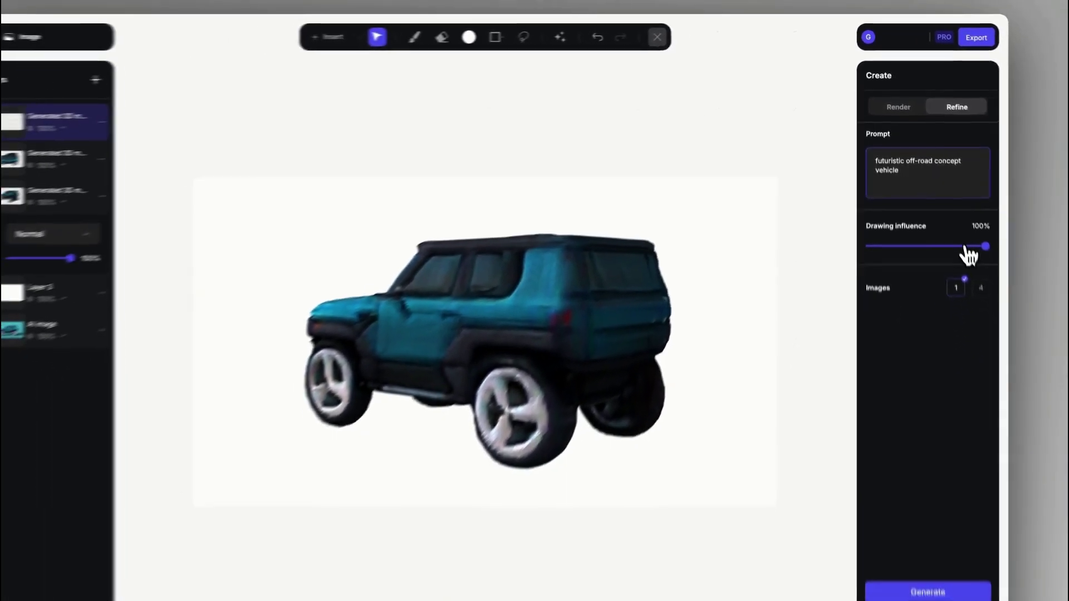
pyautogui.click(1017, 385)
pyautogui.moveTo(995, 328); pyautogui.dragTo(976, 329)
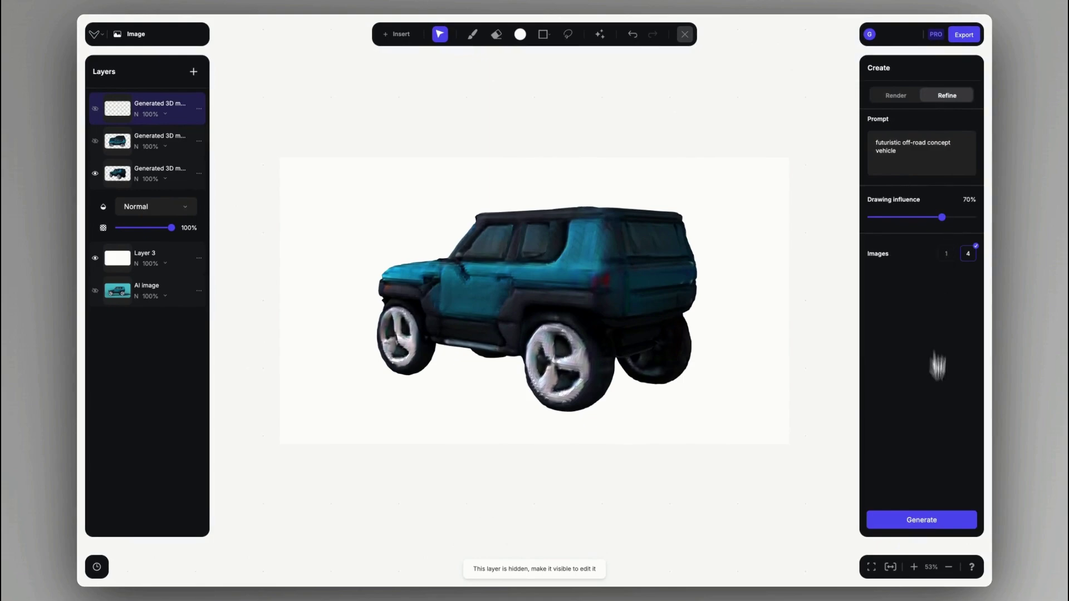
# Generate four rear-view refined renders, compare the variants, and add the chosen one as a layer
pyautogui.click(928, 517)
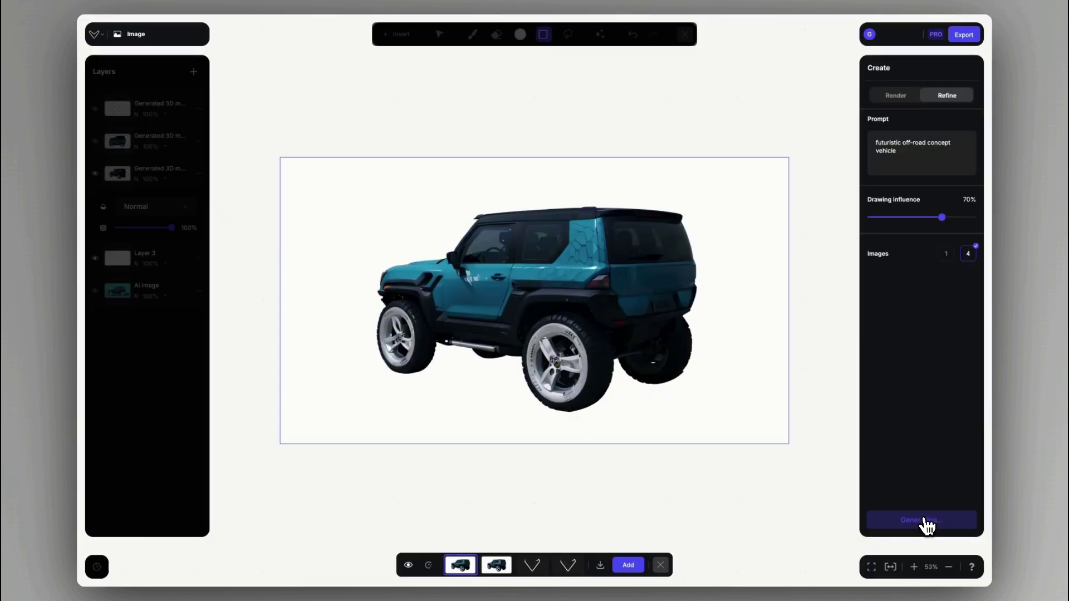
pyautogui.click(532, 566)
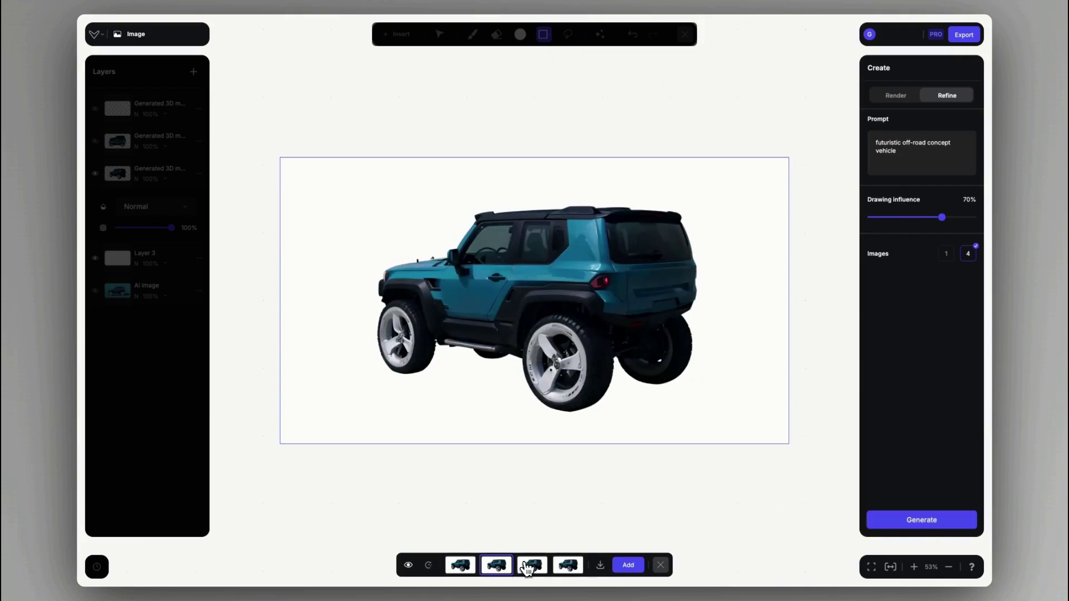
pyautogui.click(565, 568)
pyautogui.click(496, 568)
pyautogui.click(627, 566)
pyautogui.click(662, 567)
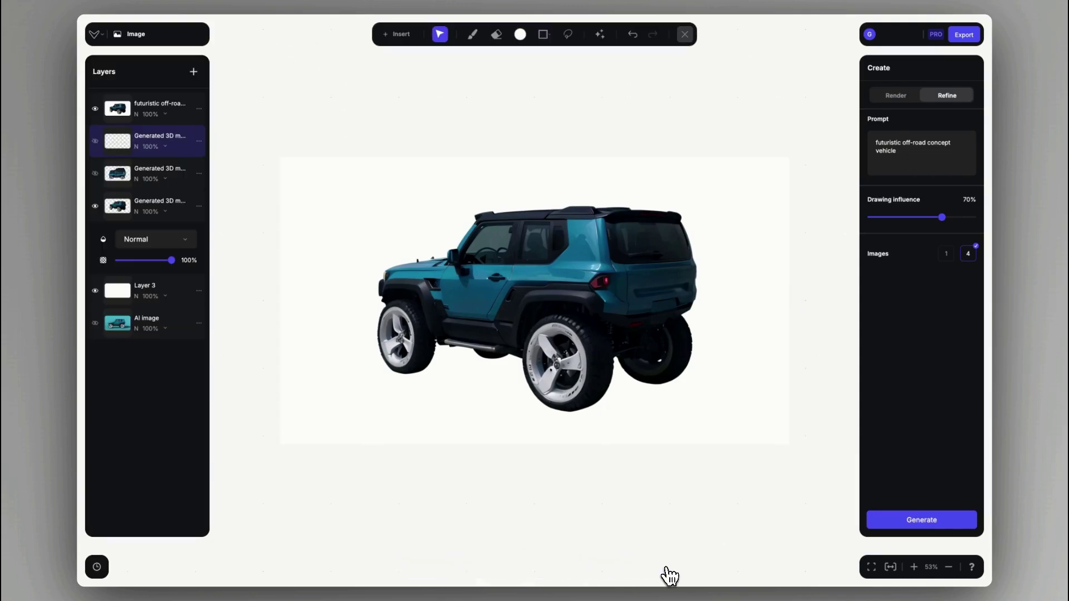
# Refine the front three-quarter model layer and add the preferred render as a layer
pyautogui.click(96, 143)
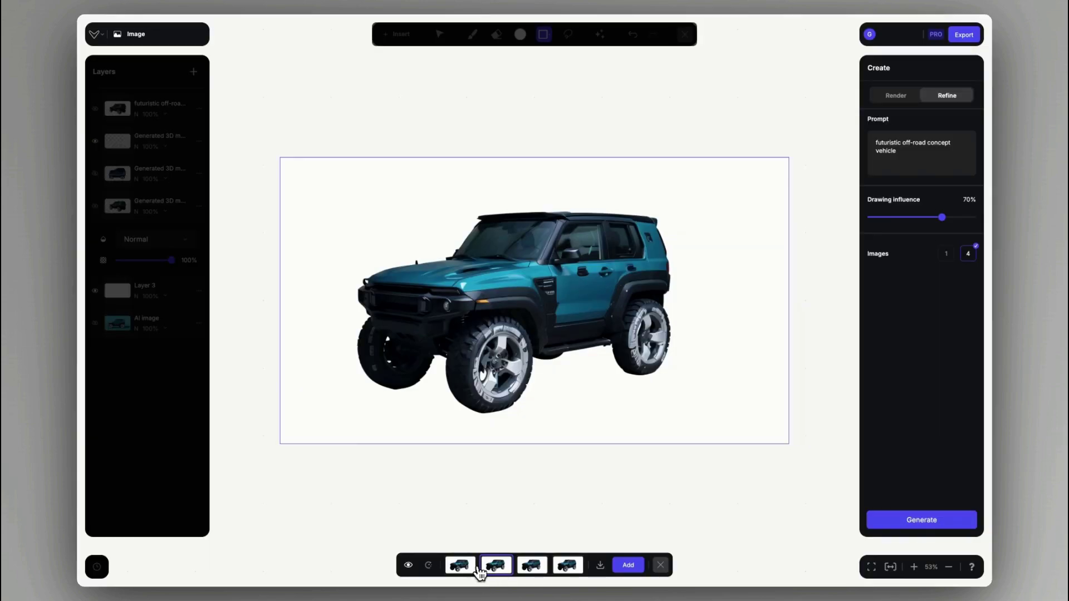
pyautogui.click(473, 568)
pyautogui.click(501, 568)
pyautogui.click(526, 572)
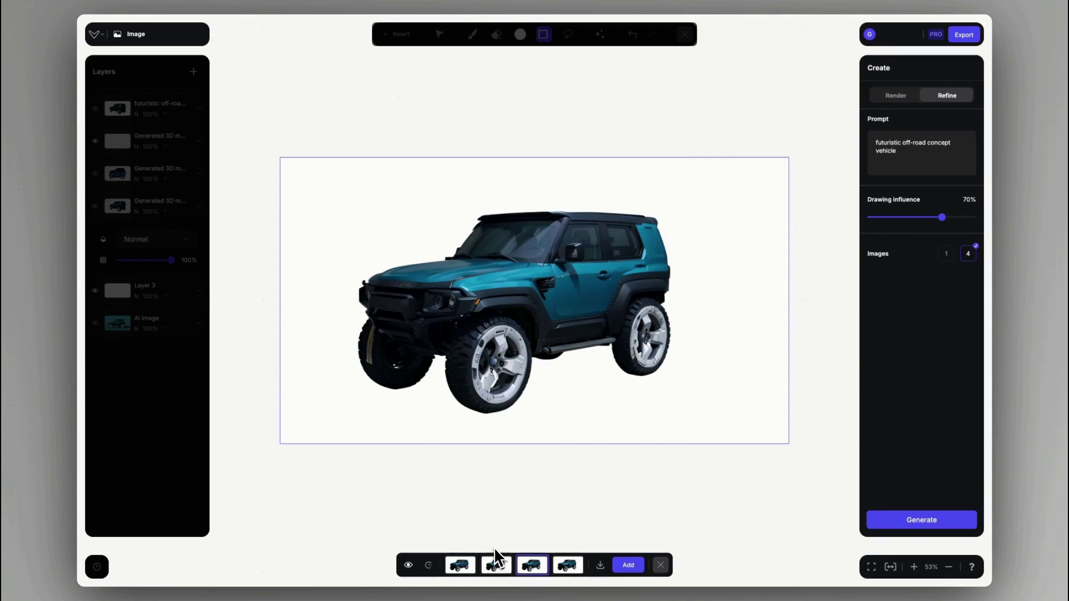
pyautogui.click(628, 566)
pyautogui.click(662, 566)
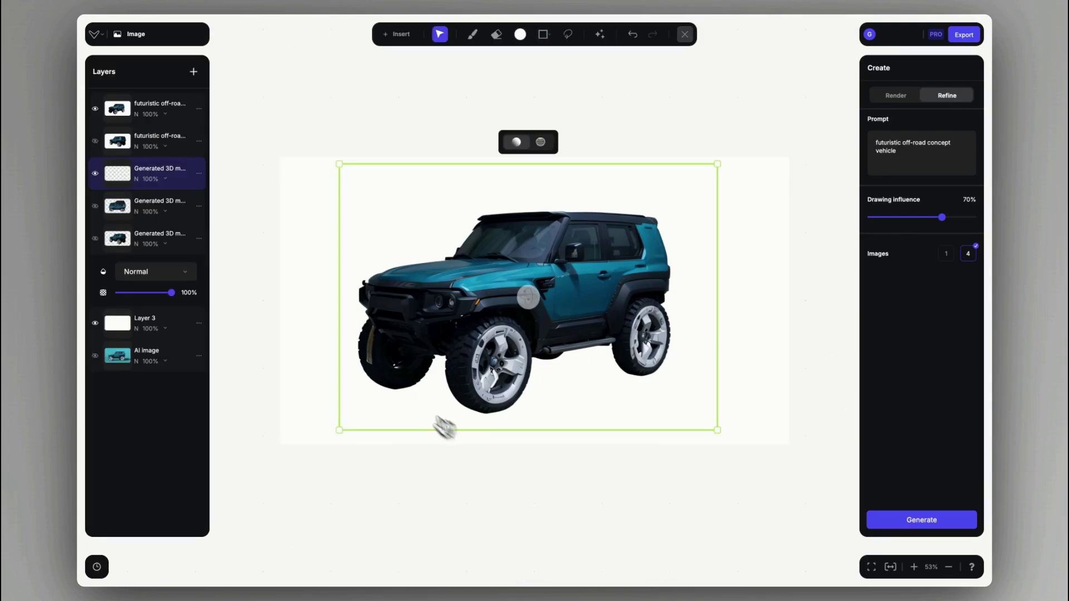
# Generate four refined renders of the high-angle side view and compare the variants
pyautogui.rightClick(96, 204)
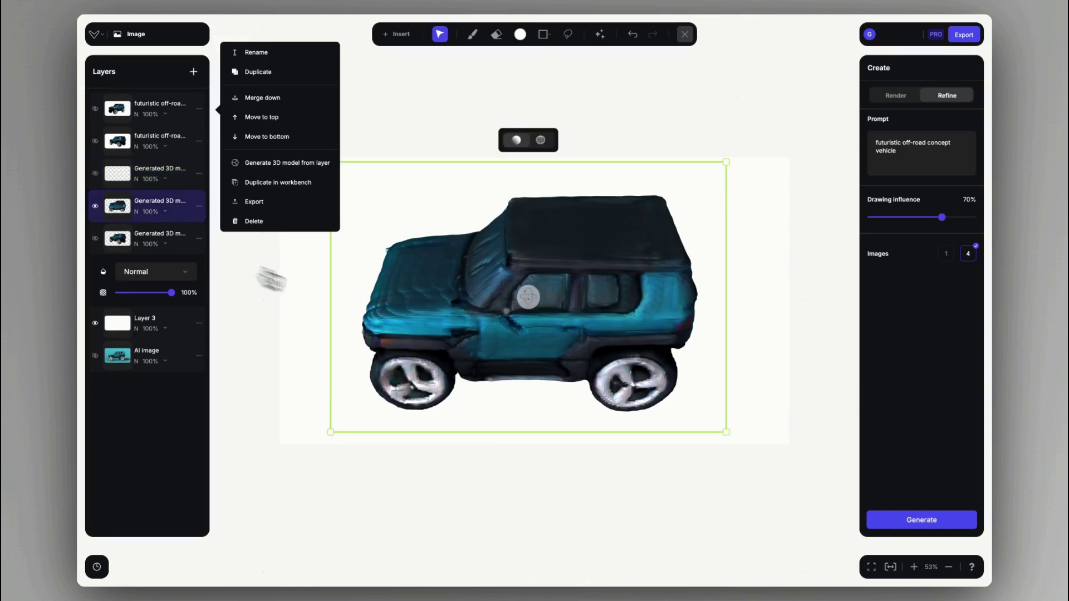
pyautogui.click(905, 523)
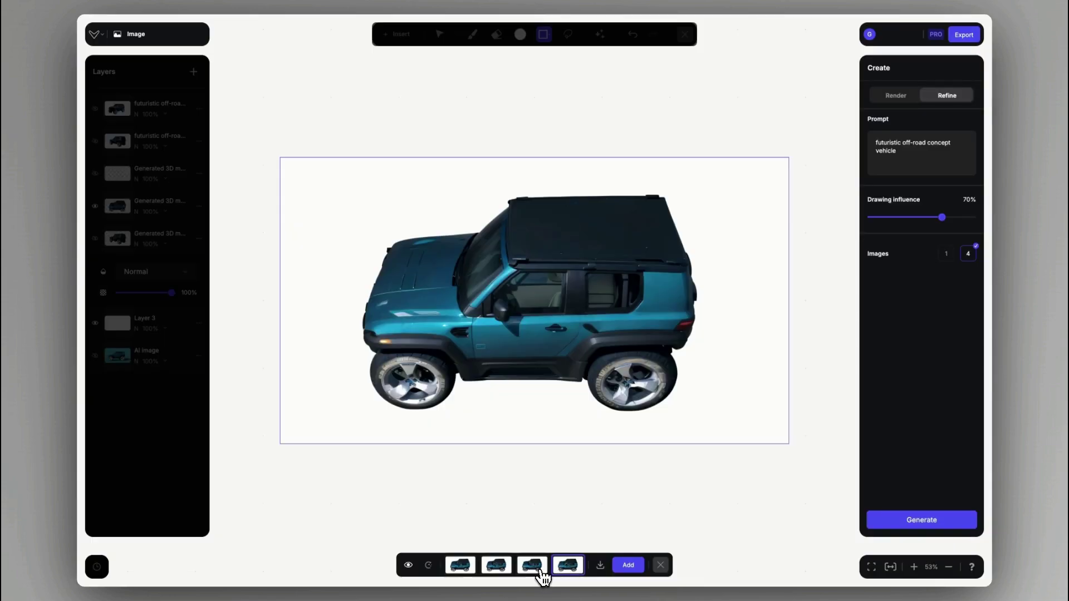
pyautogui.click(531, 565)
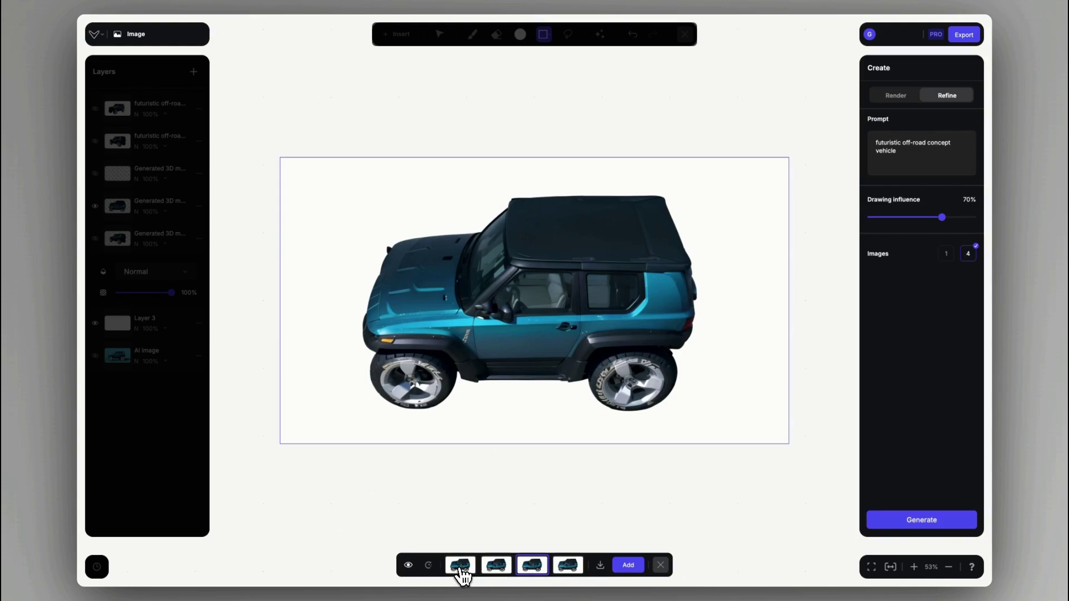
pyautogui.click(460, 567)
pyautogui.click(558, 567)
pyautogui.click(463, 567)
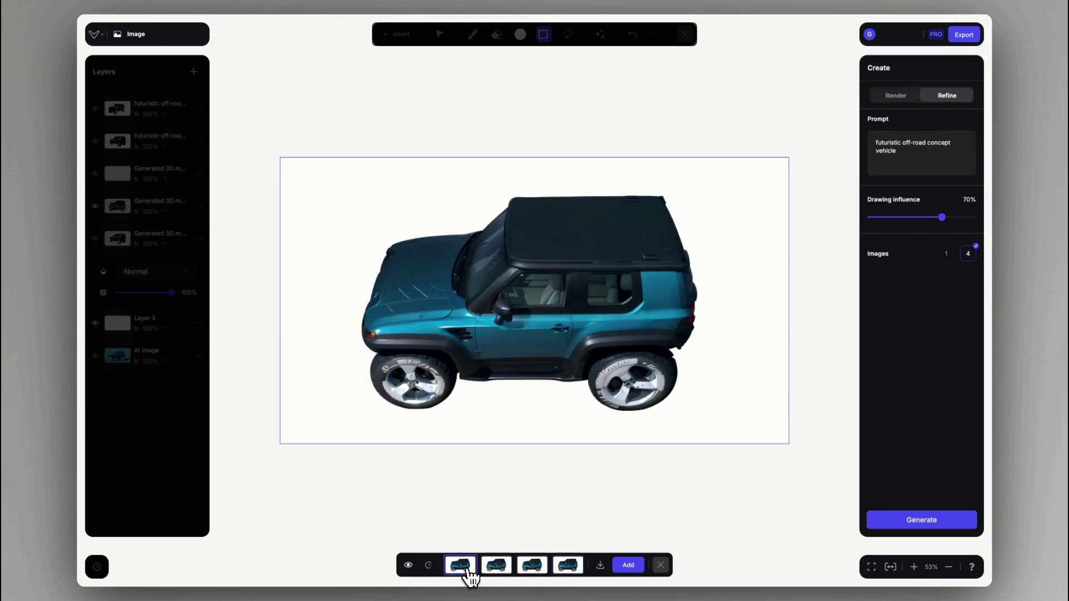
# Add the side render, duplicate all three 'futuristic off-road' layers in workbench, then exit studio
pyautogui.click(628, 566)
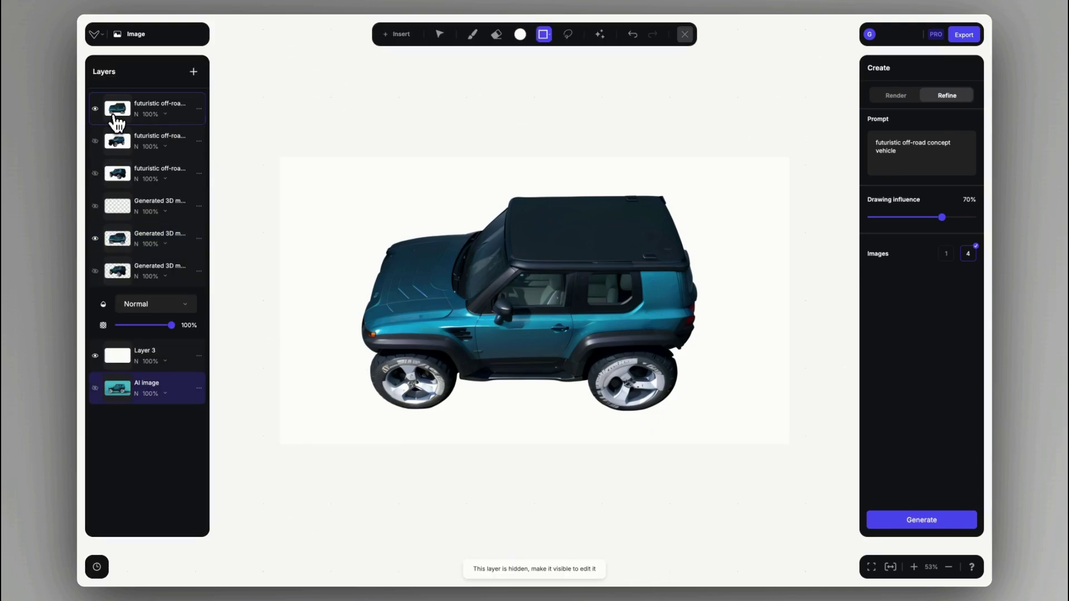
pyautogui.rightClick(117, 120)
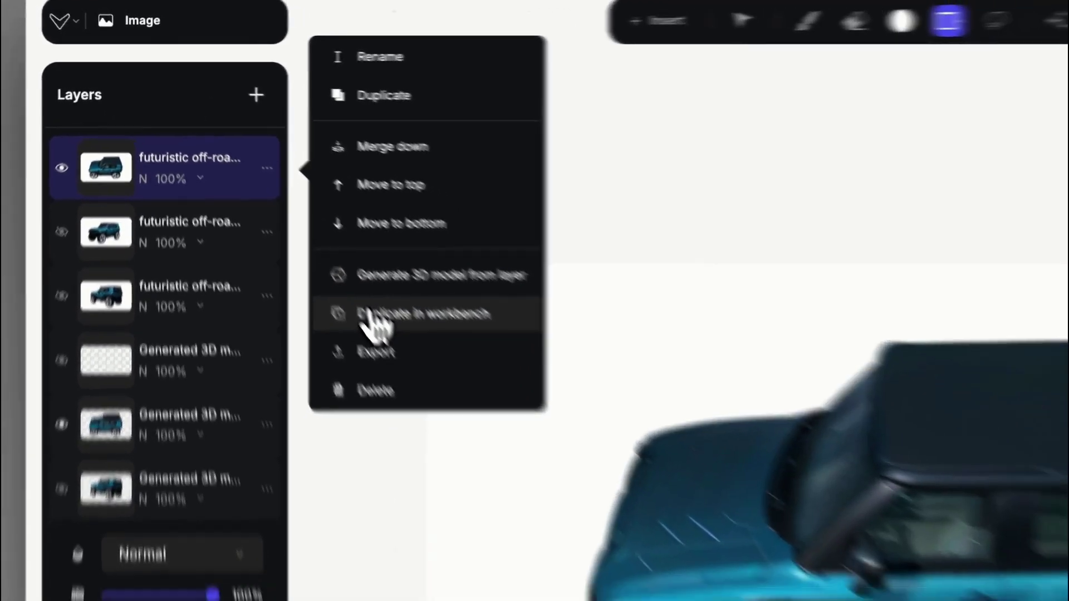
pyautogui.click(278, 264)
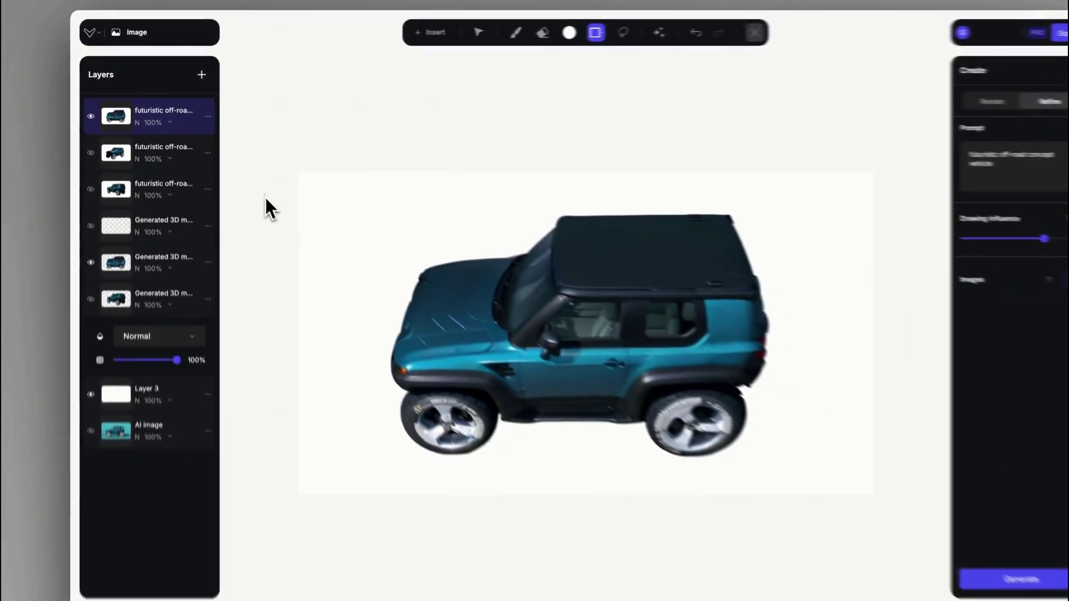
pyautogui.rightClick(116, 152)
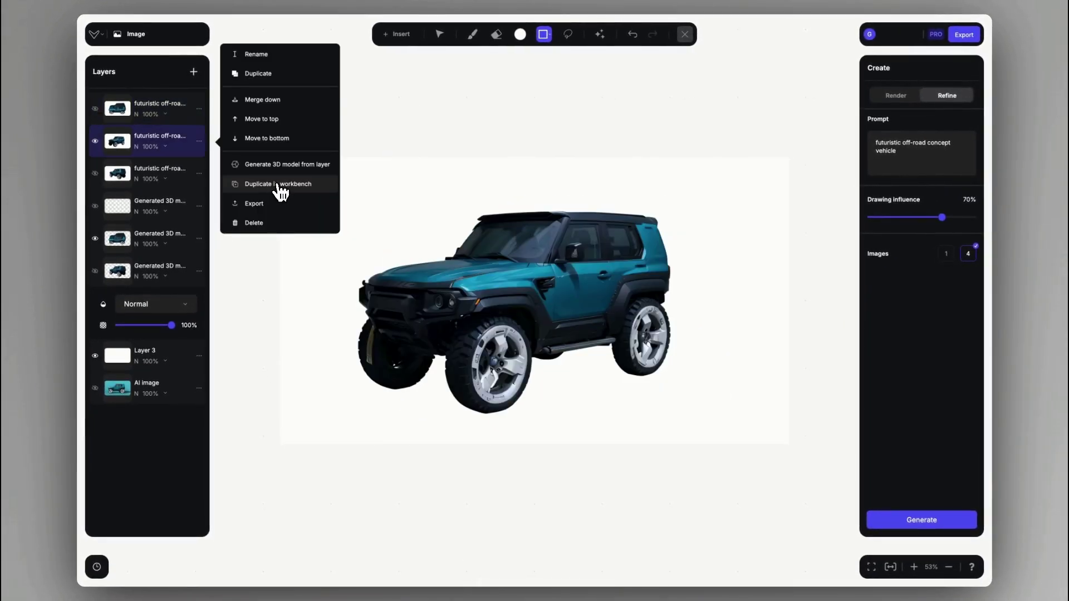
pyautogui.click(280, 192)
pyautogui.rightClick(114, 172)
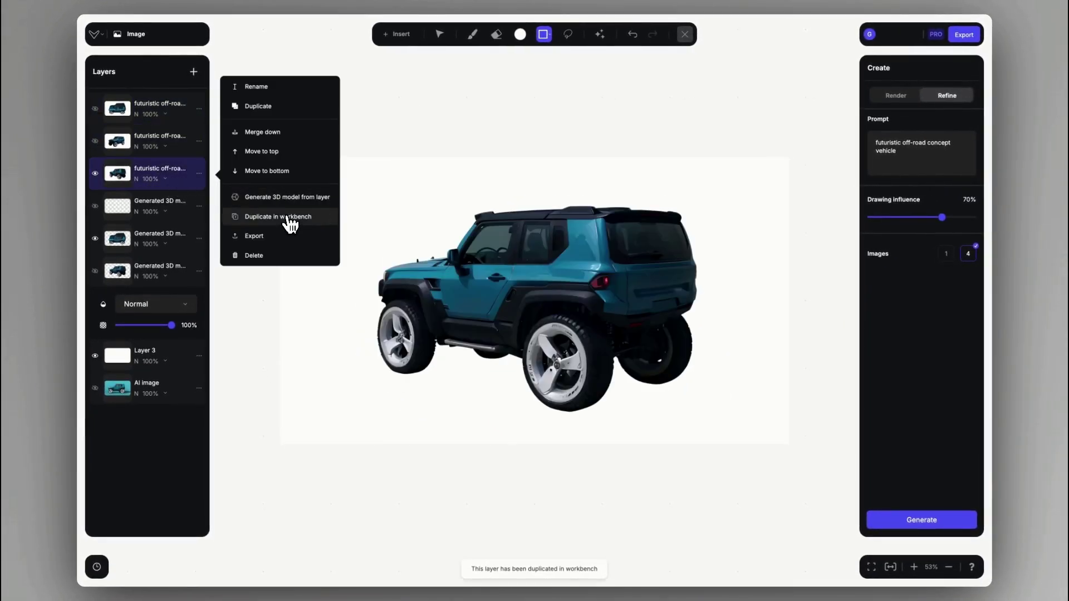
pyautogui.click(289, 218)
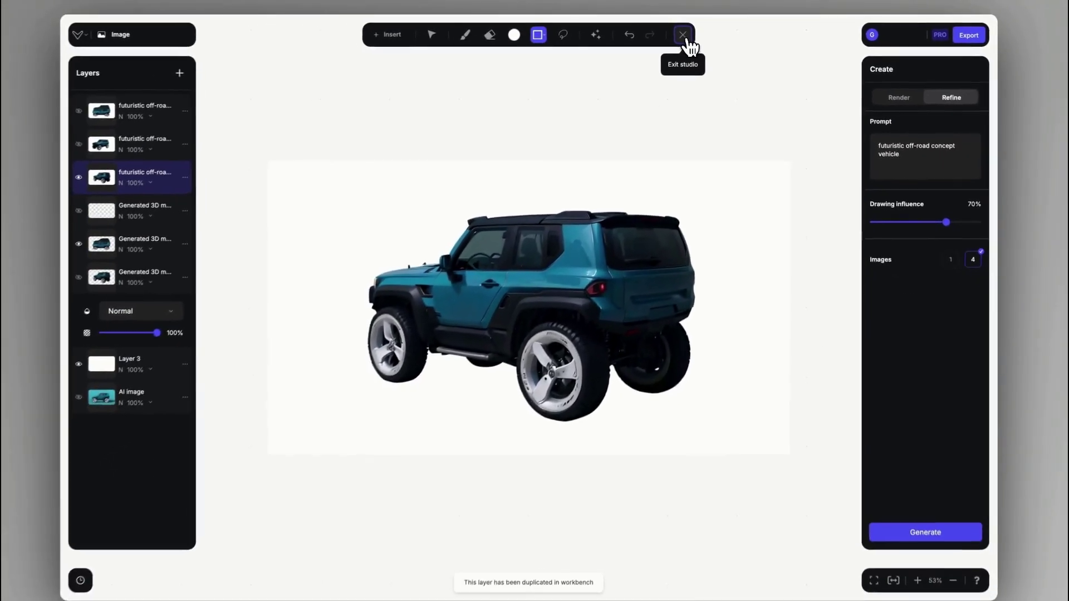
pyautogui.click(685, 36)
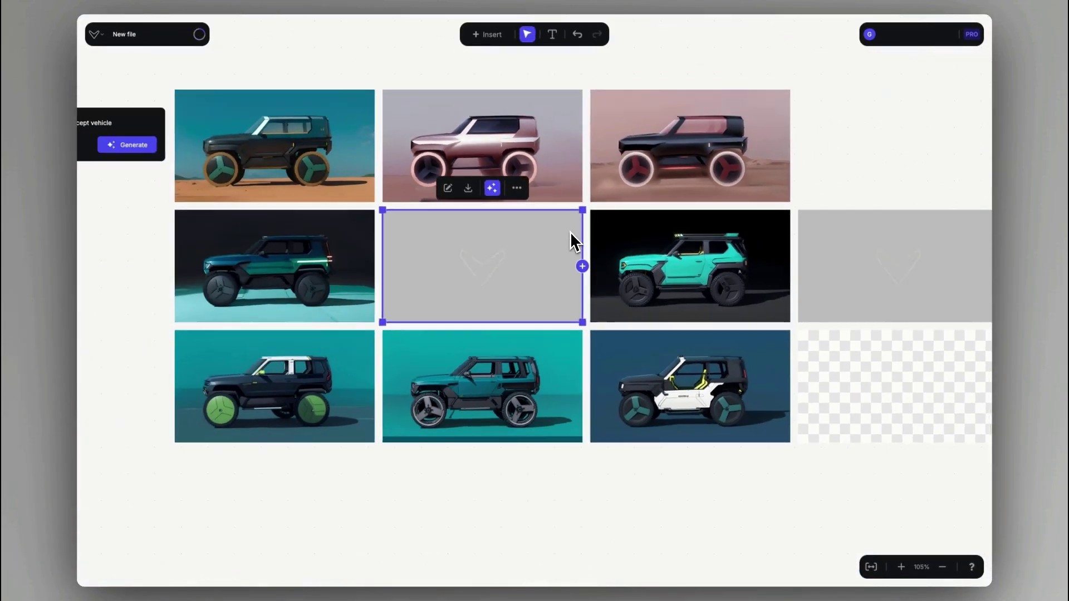
# Marquee-select the three new teal renders and move them further right on the canvas
pyautogui.scroll(-3, 571, 233)
pyautogui.hscroll(5, 571, 232)
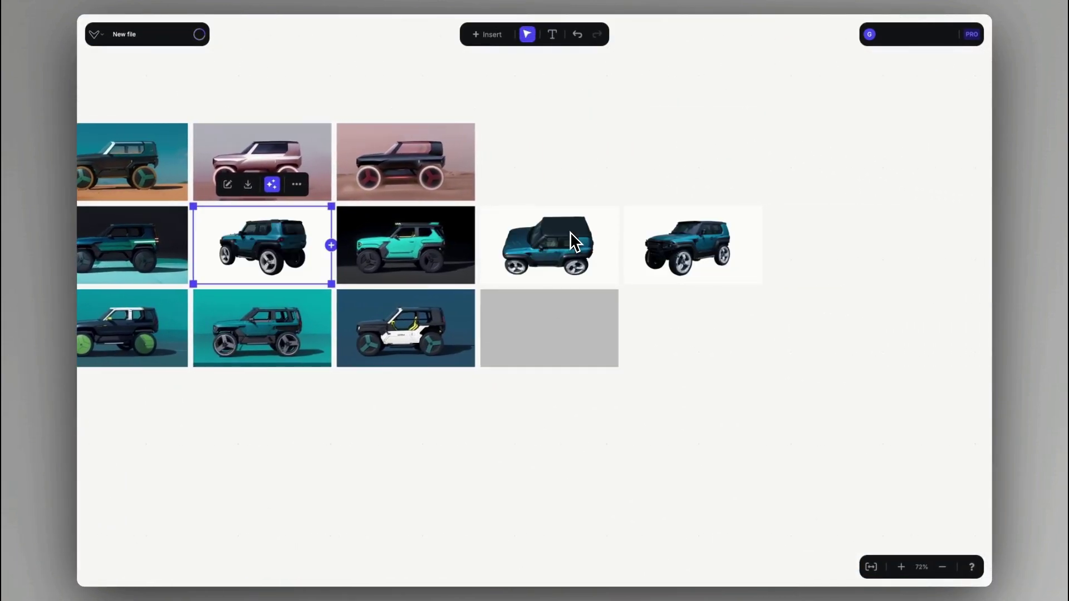
pyautogui.scroll(3, 570, 231)
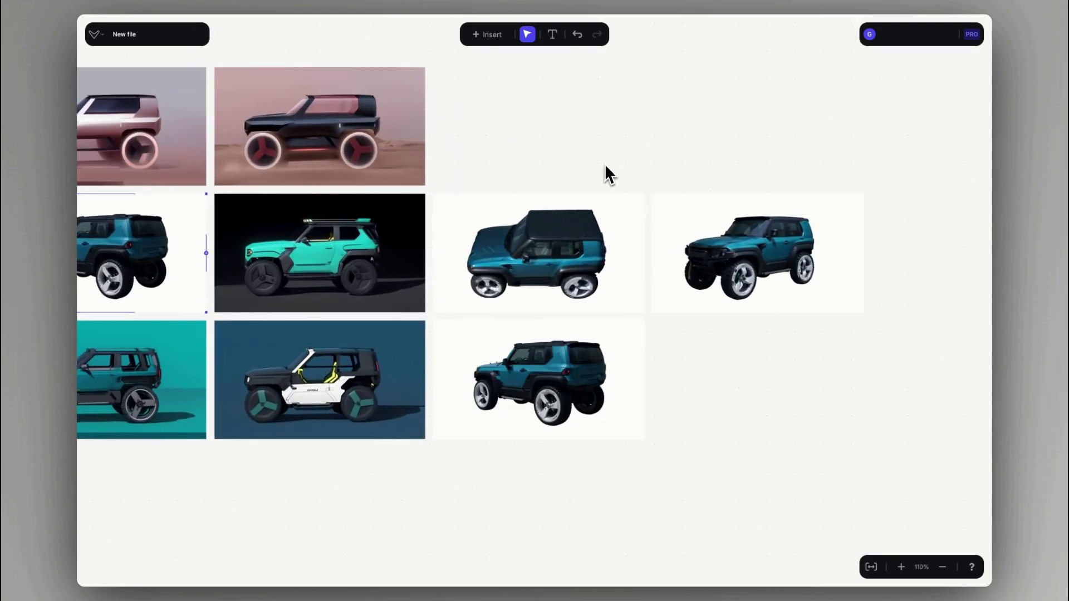
pyautogui.scroll(-2, 605, 162)
pyautogui.moveTo(520, 257); pyautogui.dragTo(723, 184)
pyautogui.moveTo(540, 241); pyautogui.dragTo(688, 243)
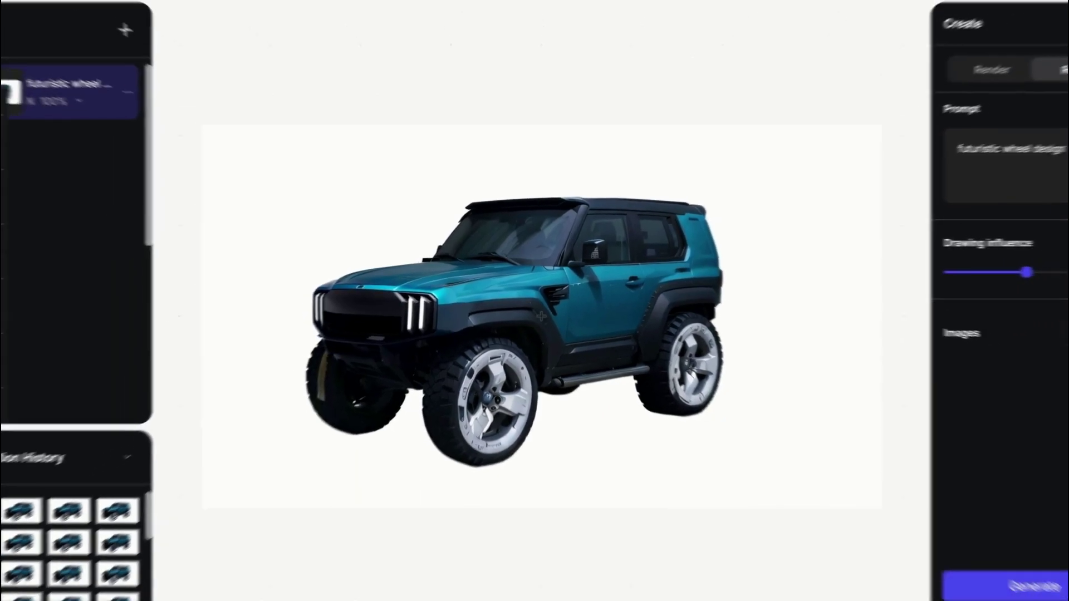
# Return to the board, deselect the renders, and fit the whole canvas on screen to survey it
pyautogui.click(133, 454)
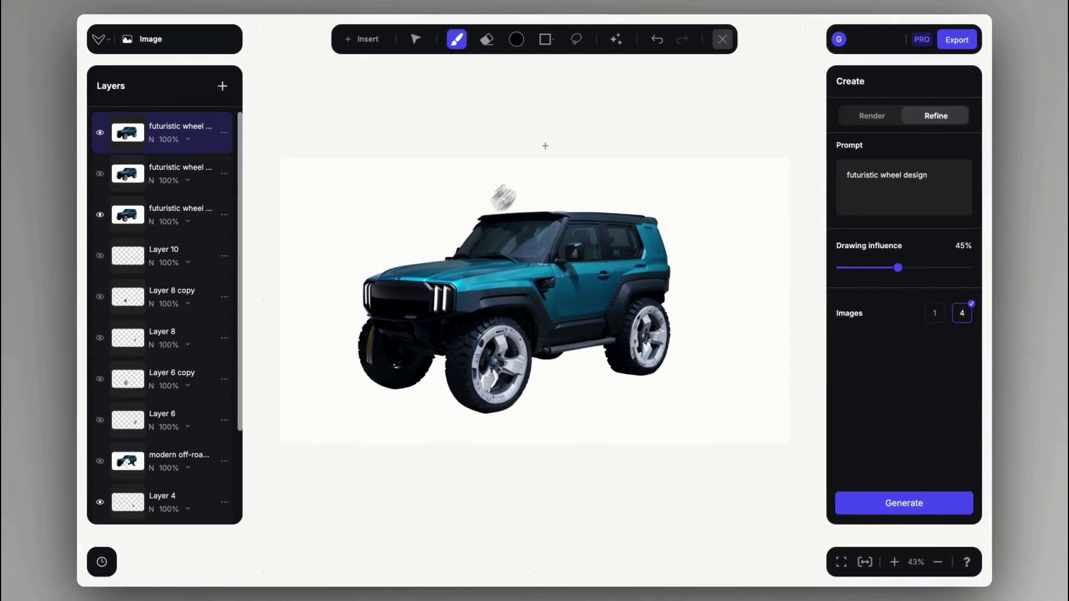
pyautogui.click(723, 40)
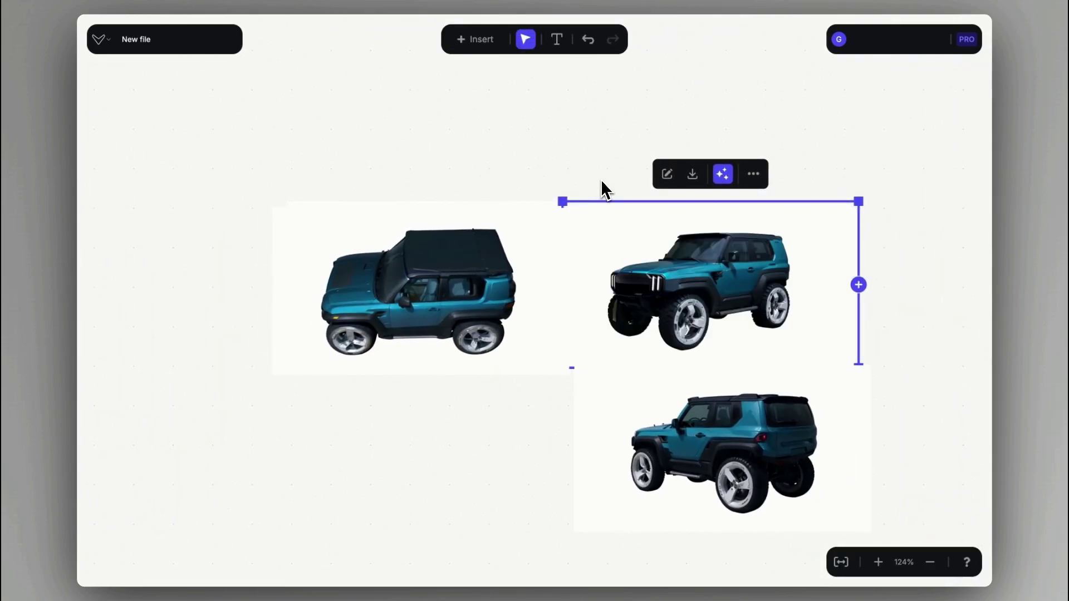
pyautogui.click(602, 182)
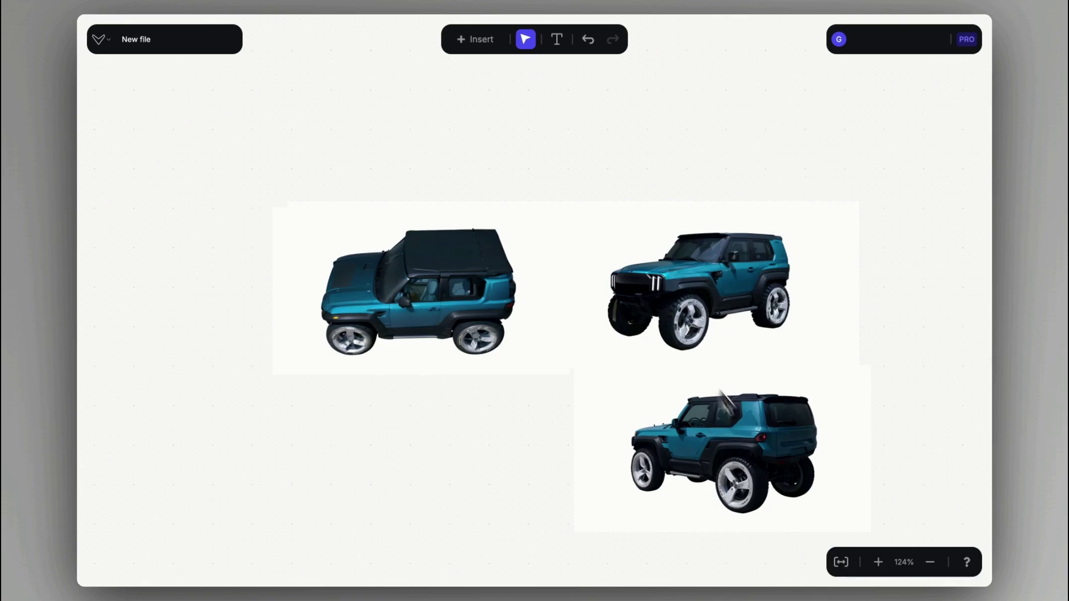
pyautogui.click(839, 562)
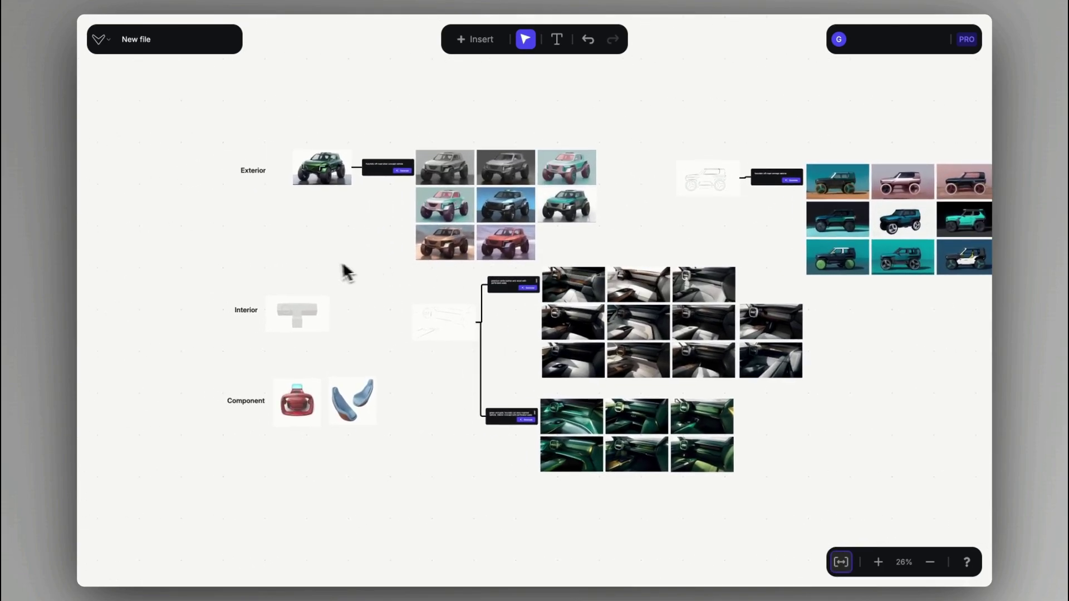
pyautogui.scroll(5, 327, 269)
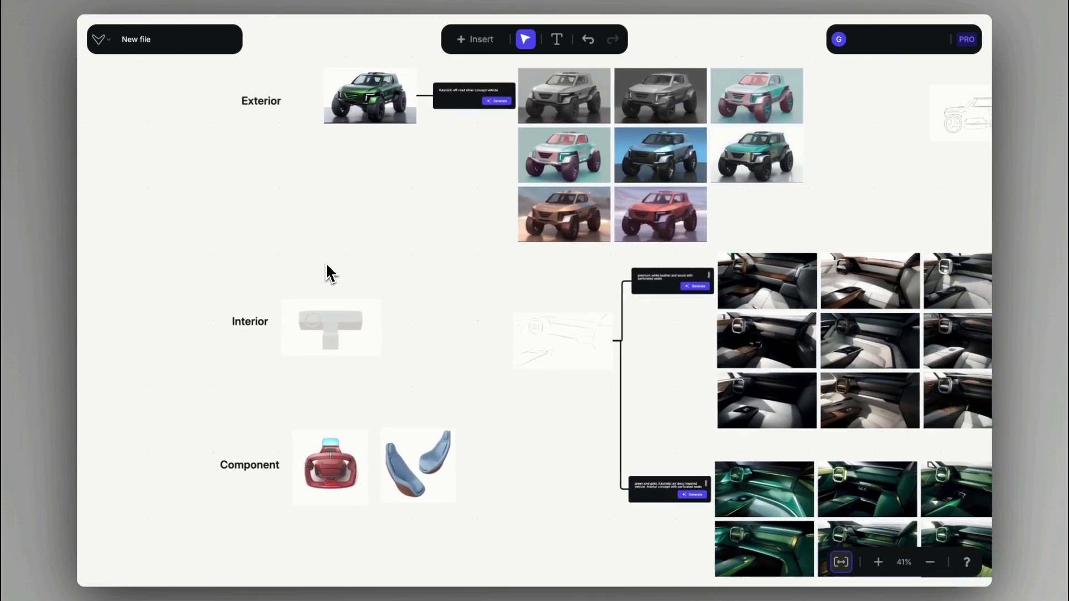
pyautogui.hscroll(10, 327, 269)
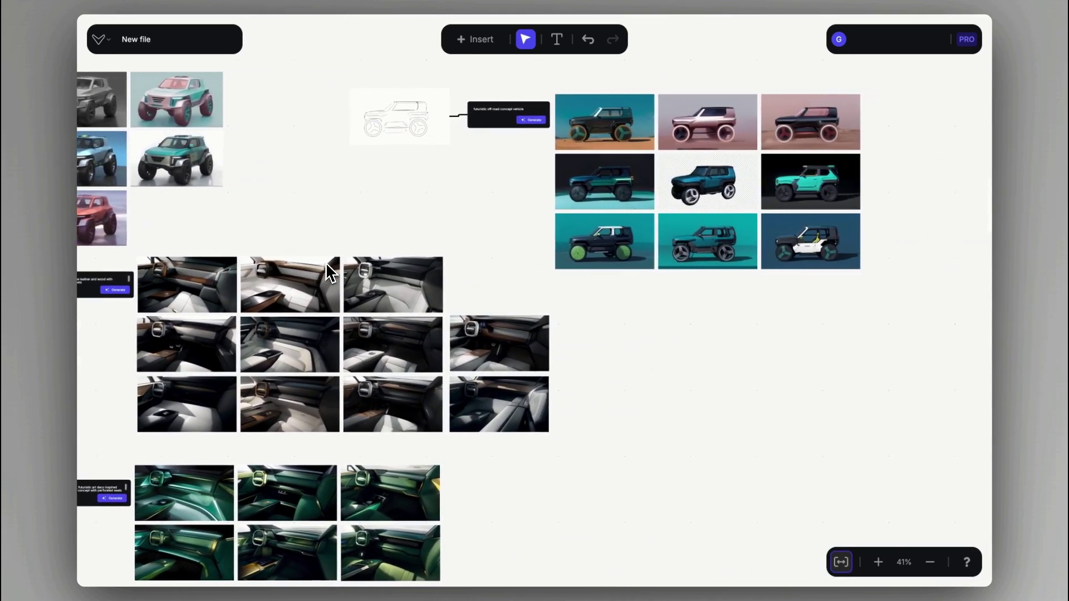